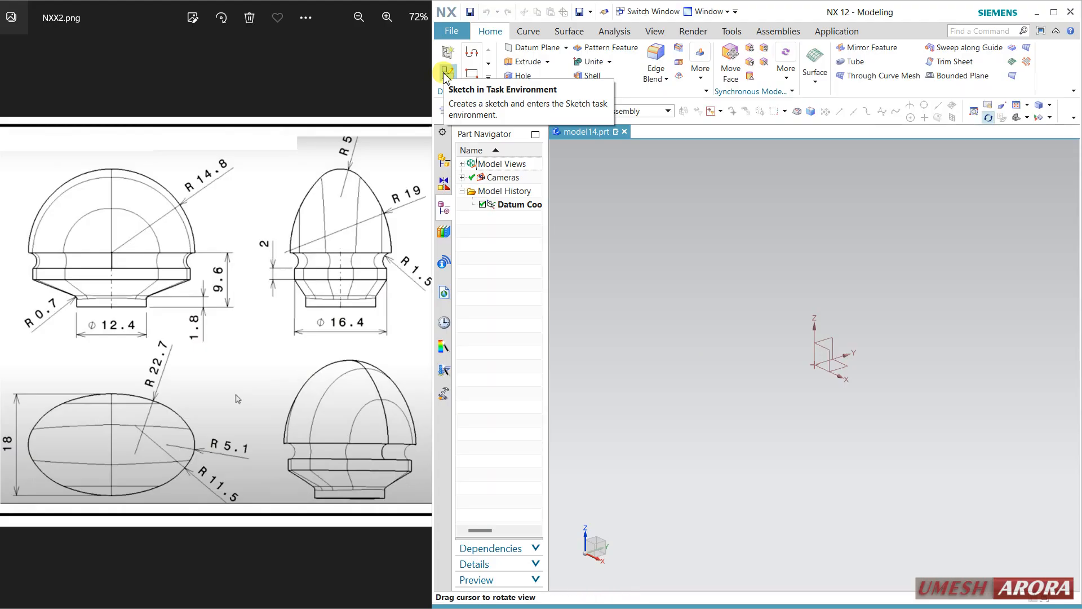
# Create a task-environment sketch on the XZ datum plane with the plane normal reversed
pyautogui.click(446, 72)
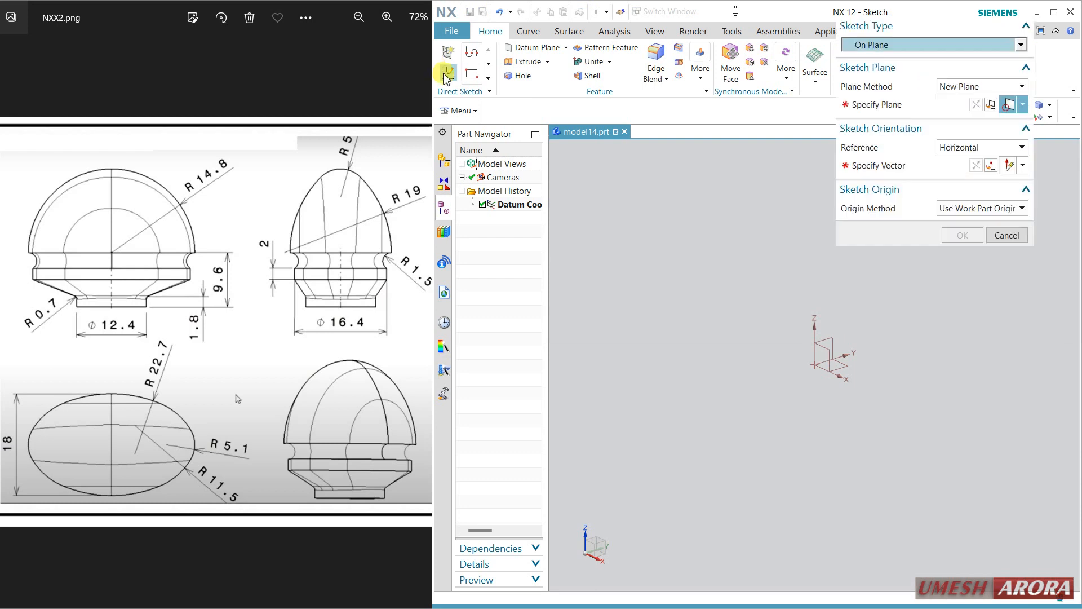
pyautogui.click(828, 345)
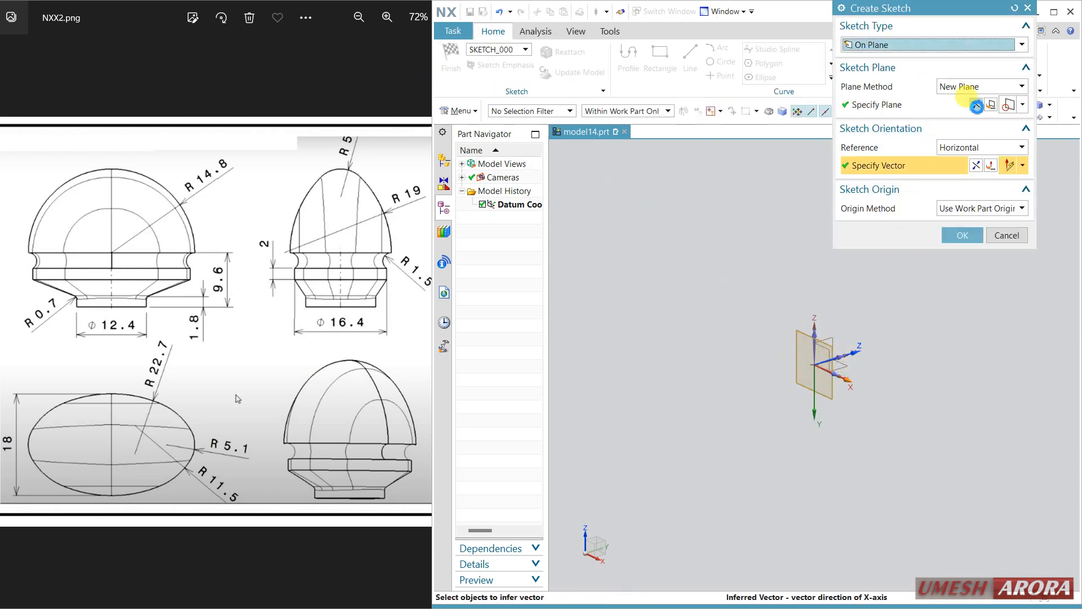
pyautogui.click(976, 105)
pyautogui.click(959, 236)
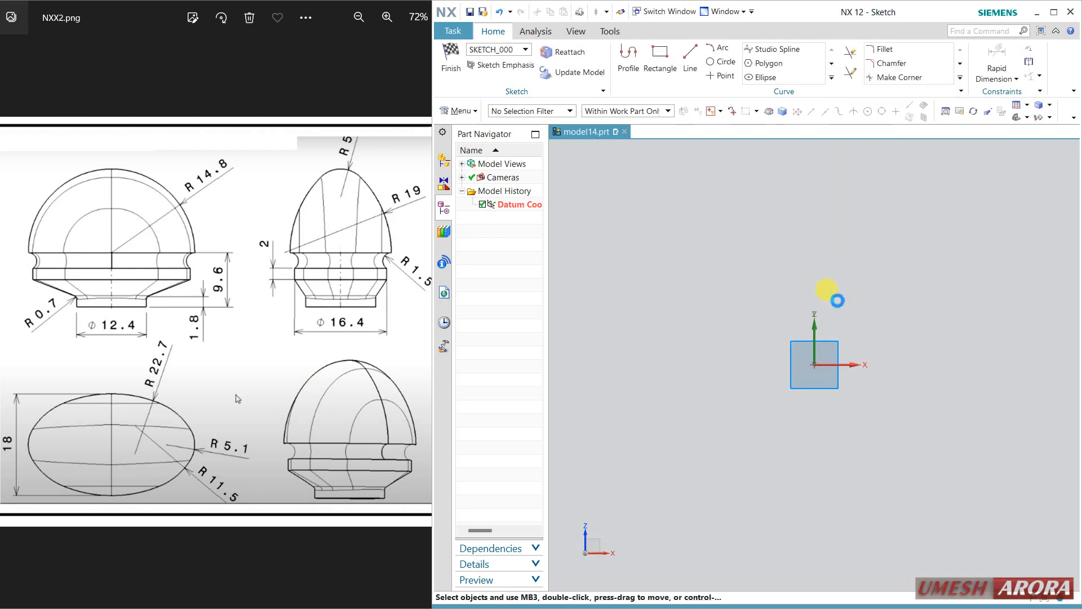
# Draw a circle centred on the sketch origin with a diameter of 14.8*2 mm
pyautogui.click(722, 63)
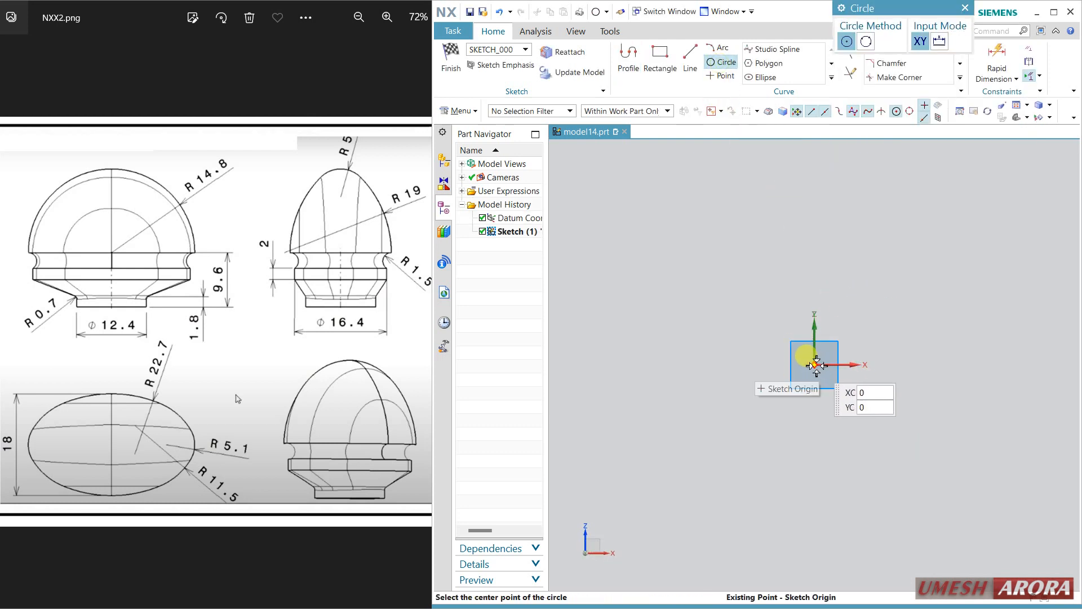
pyautogui.click(813, 364)
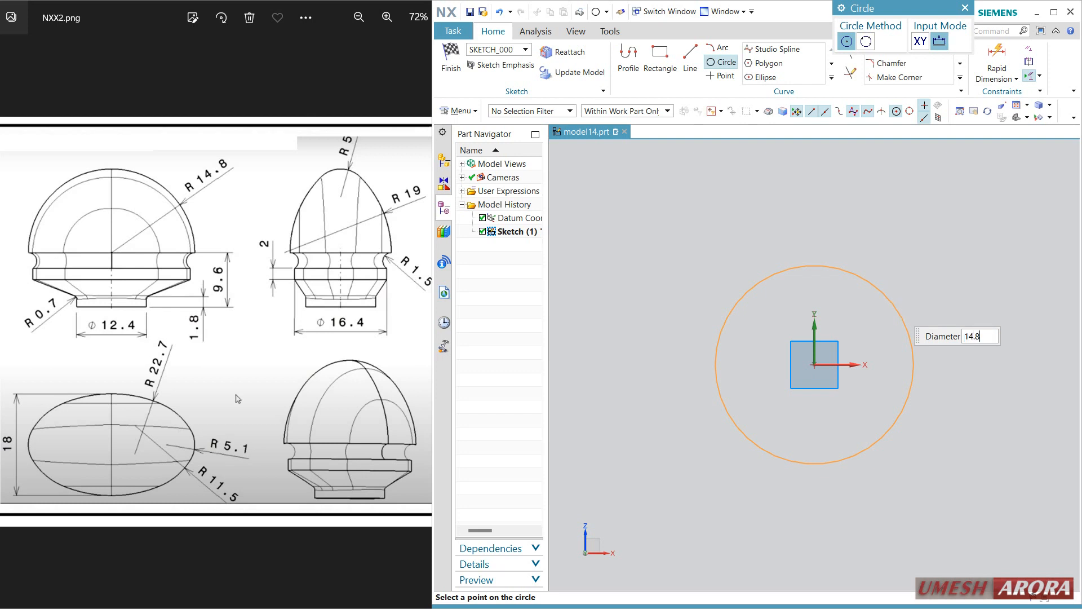
pyautogui.write('14.8*2')
pyautogui.press('Return')
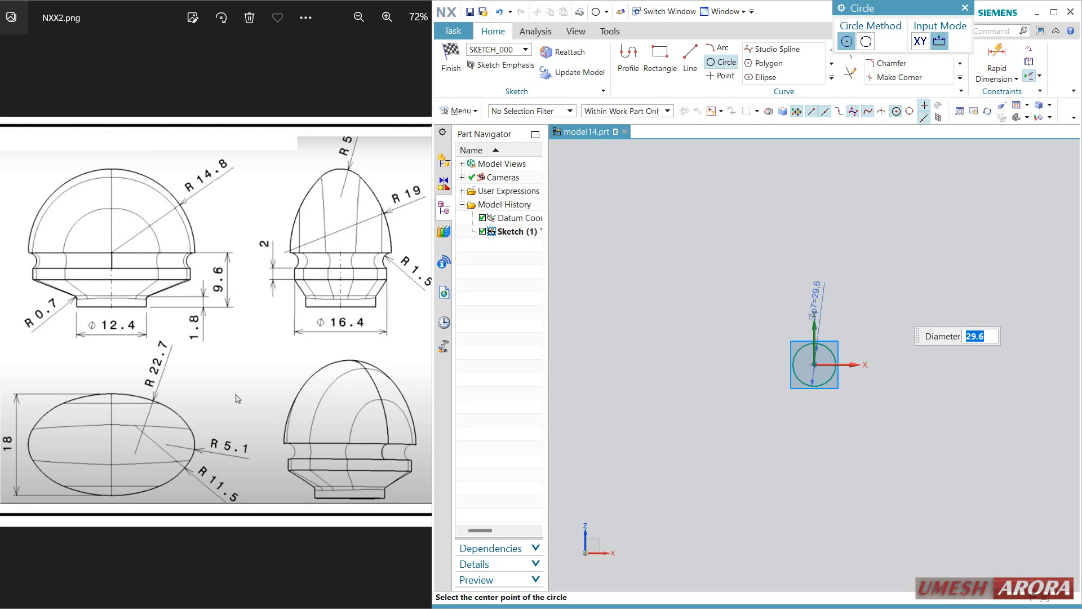
pyautogui.press('Escape')
# Sketch a horizontal line about 43.5 mm long and a vertical line about 48 mm long, crossing near the circle's centre
pyautogui.scroll(7, 857, 365)
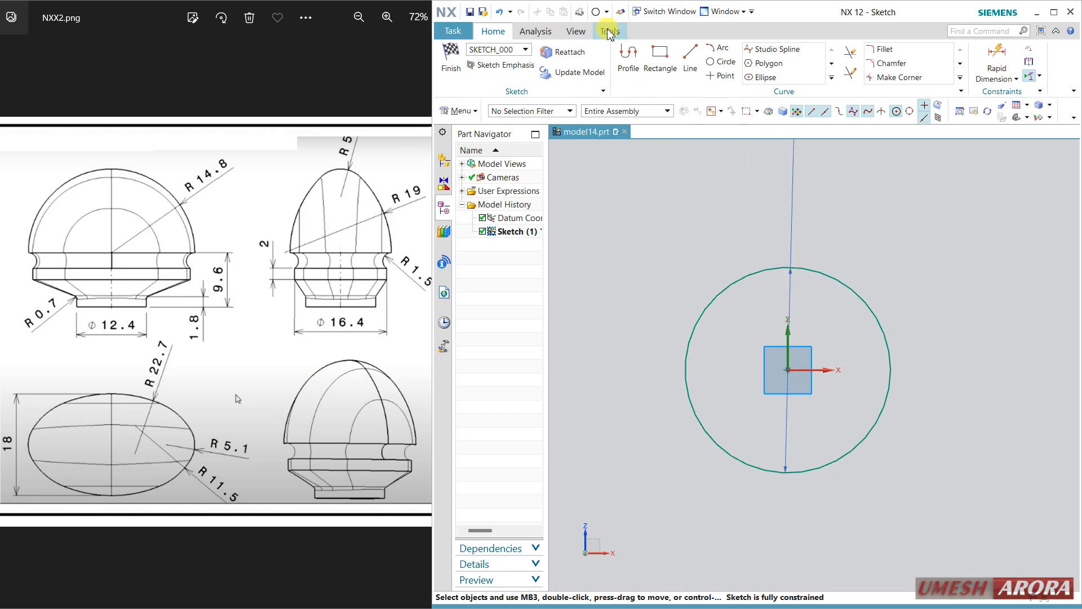
pyautogui.click(690, 57)
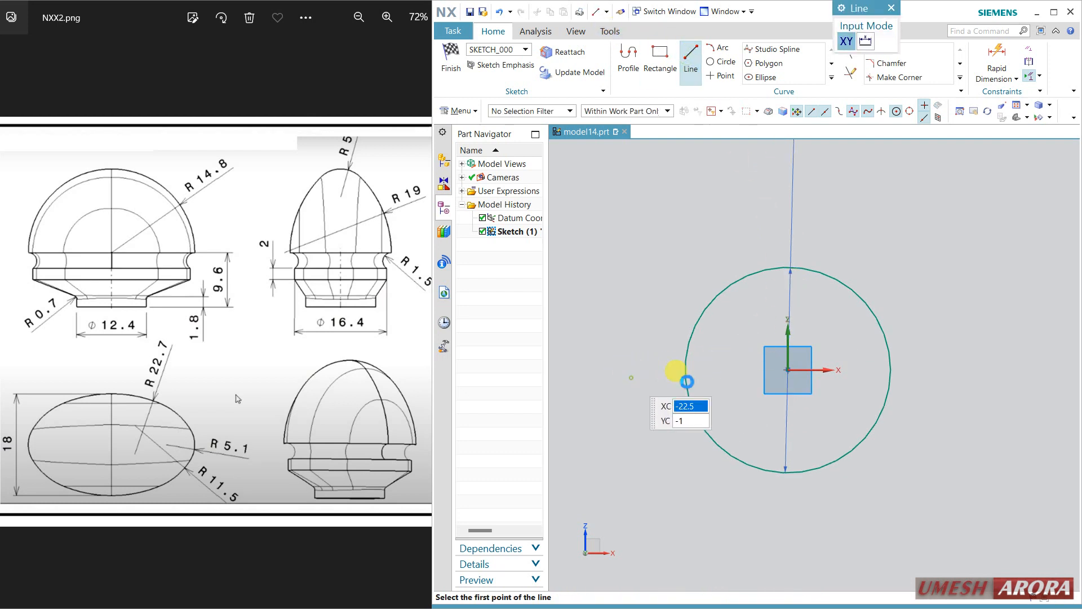
pyautogui.press('Return')
pyautogui.click(933, 376)
pyautogui.click(790, 185)
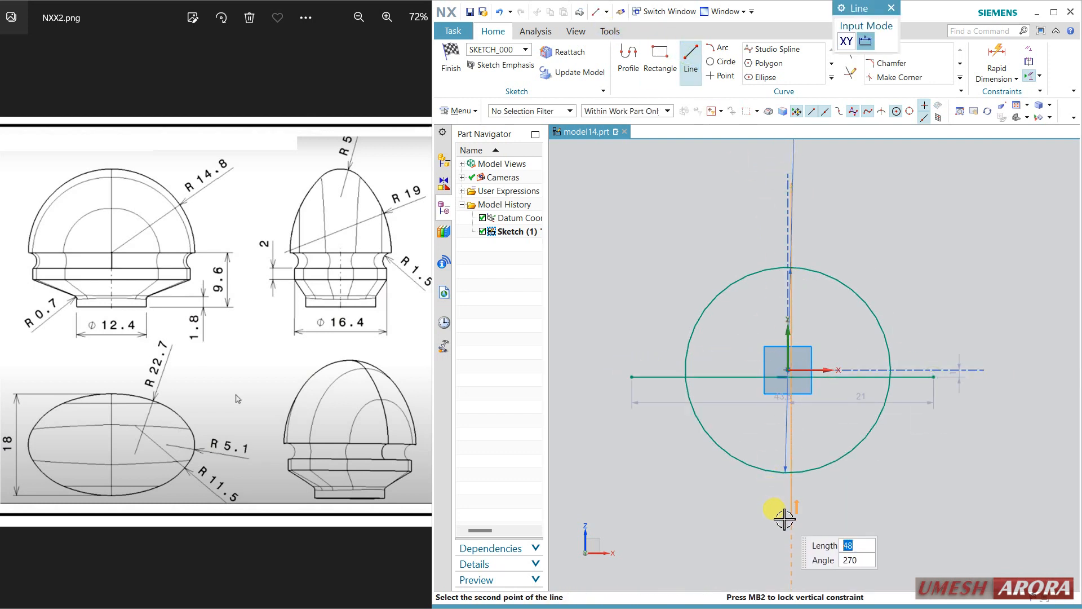
pyautogui.click(785, 516)
pyautogui.press('Escape')
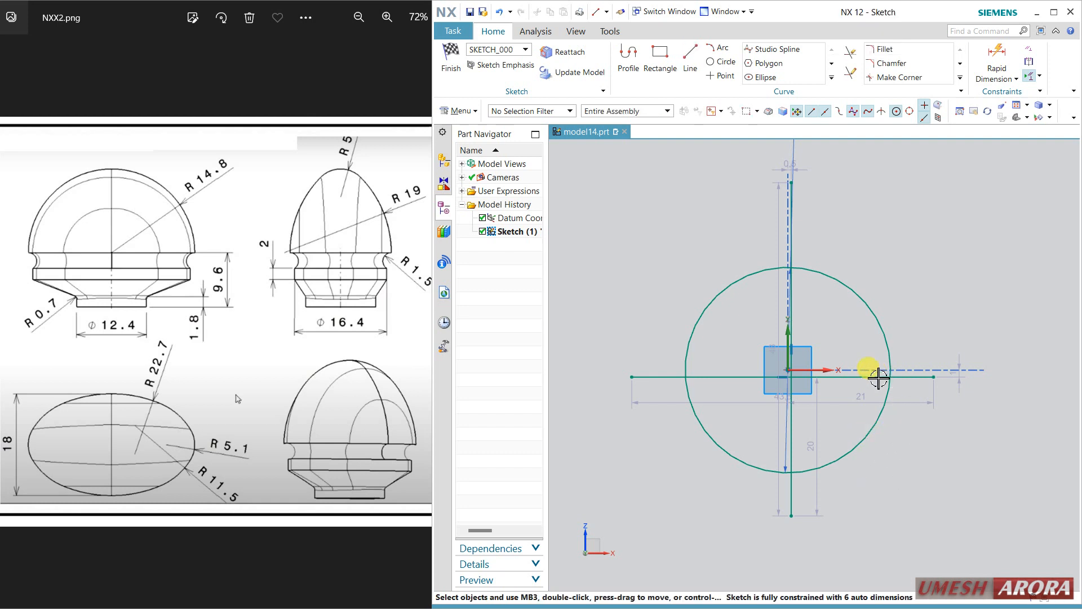
# Trim the circle and the crossing lines down to the upper-right quarter arc with its two radial lines
pyautogui.scroll(2, 840, 487)
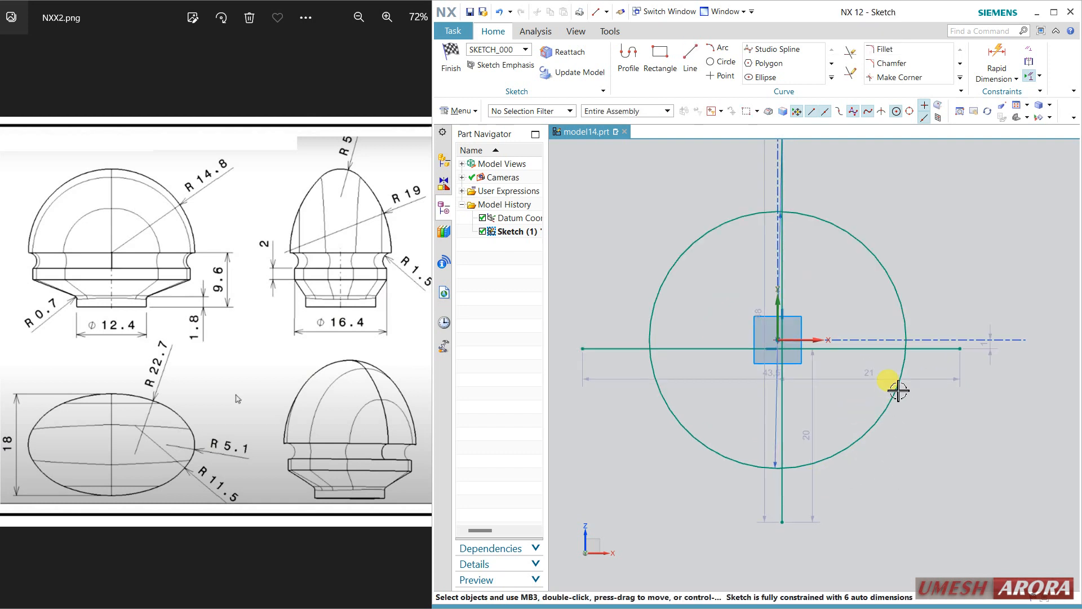
pyautogui.click(851, 61)
pyautogui.click(933, 348)
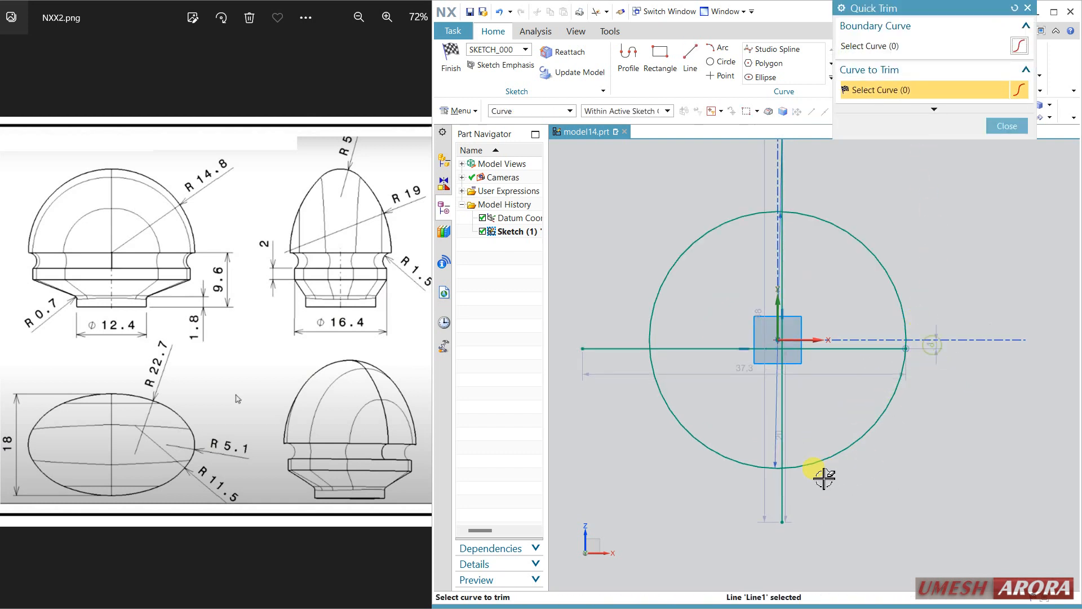
pyautogui.click(780, 503)
pyautogui.click(780, 160)
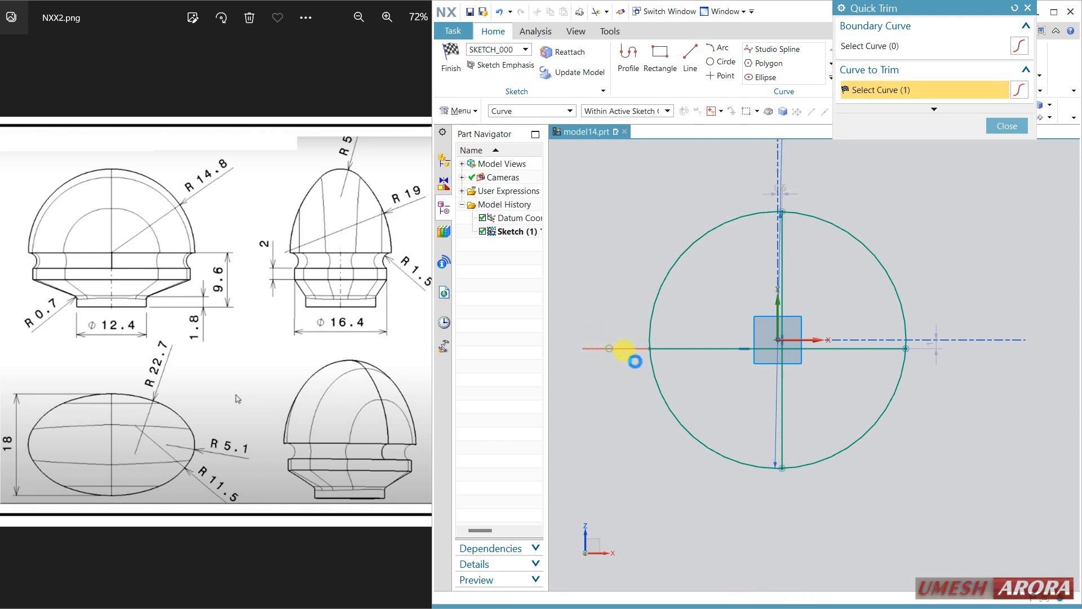
pyautogui.click(623, 349)
pyautogui.click(866, 439)
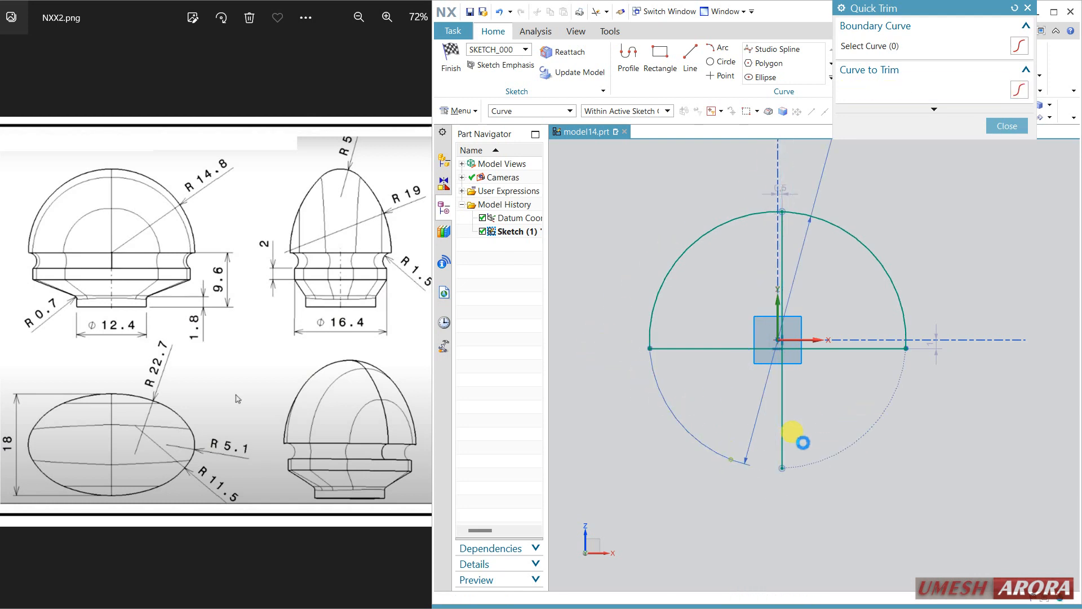
pyautogui.click(784, 433)
pyautogui.click(698, 348)
pyautogui.click(704, 243)
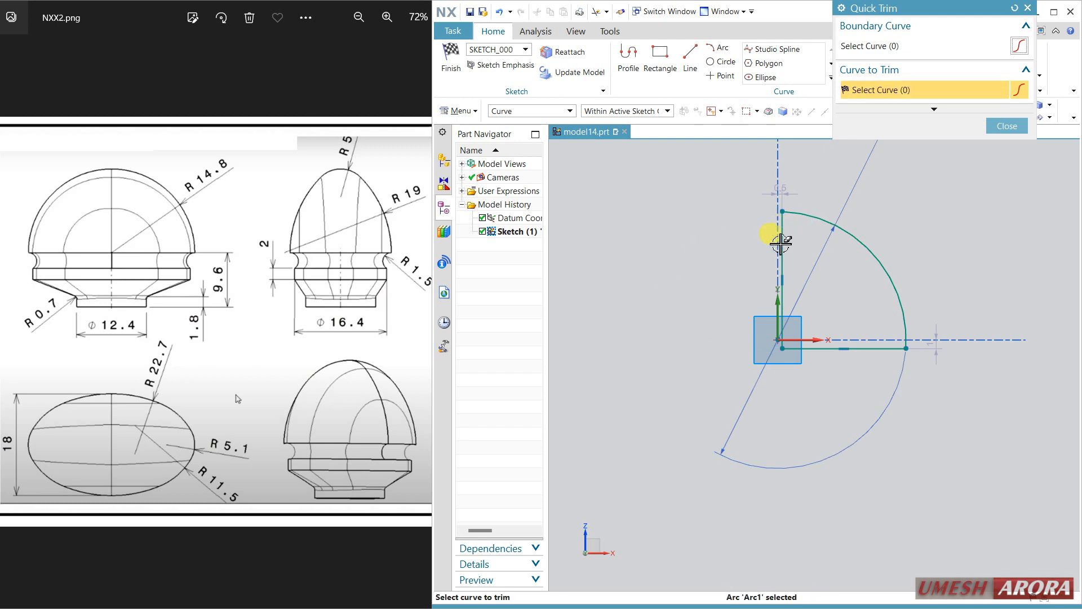
pyautogui.middleClick(721, 272)
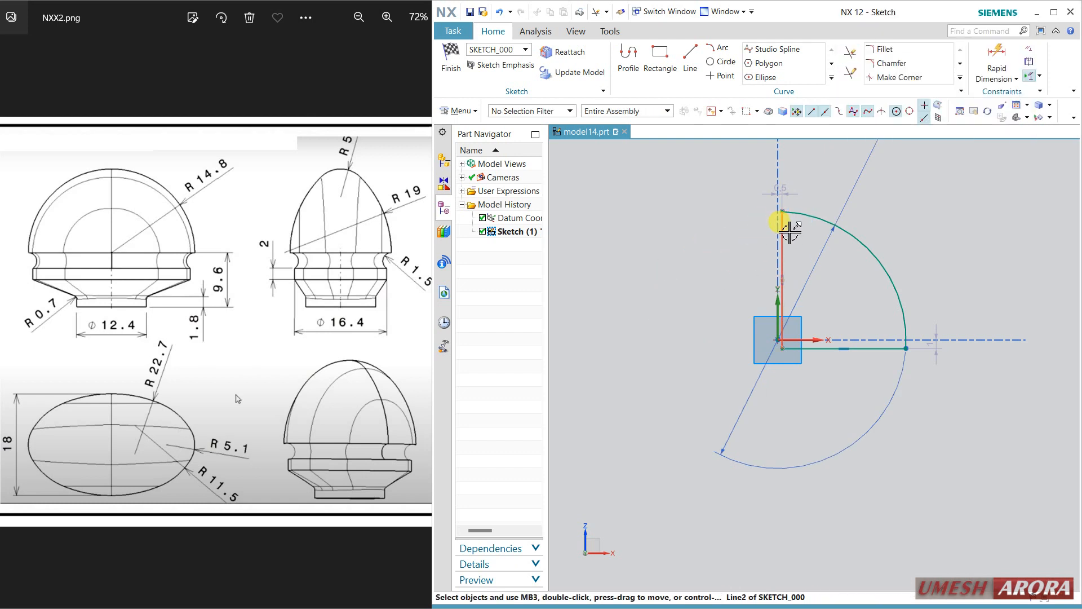
# Make the corner where the two lines meet coincident with the sketch origin
pyautogui.click(781, 349)
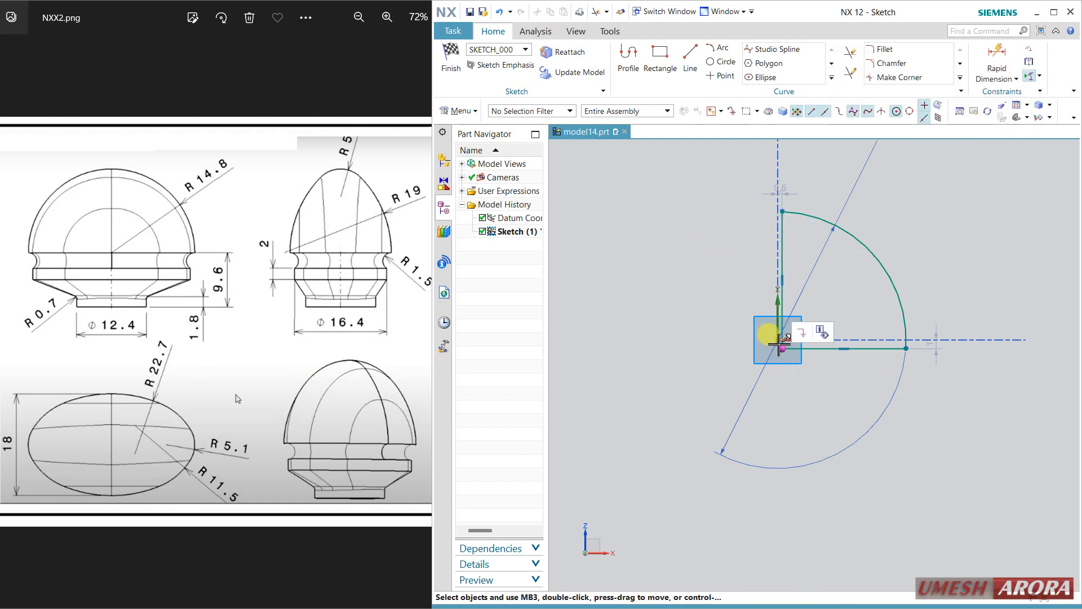
pyautogui.click(778, 340)
pyautogui.click(799, 322)
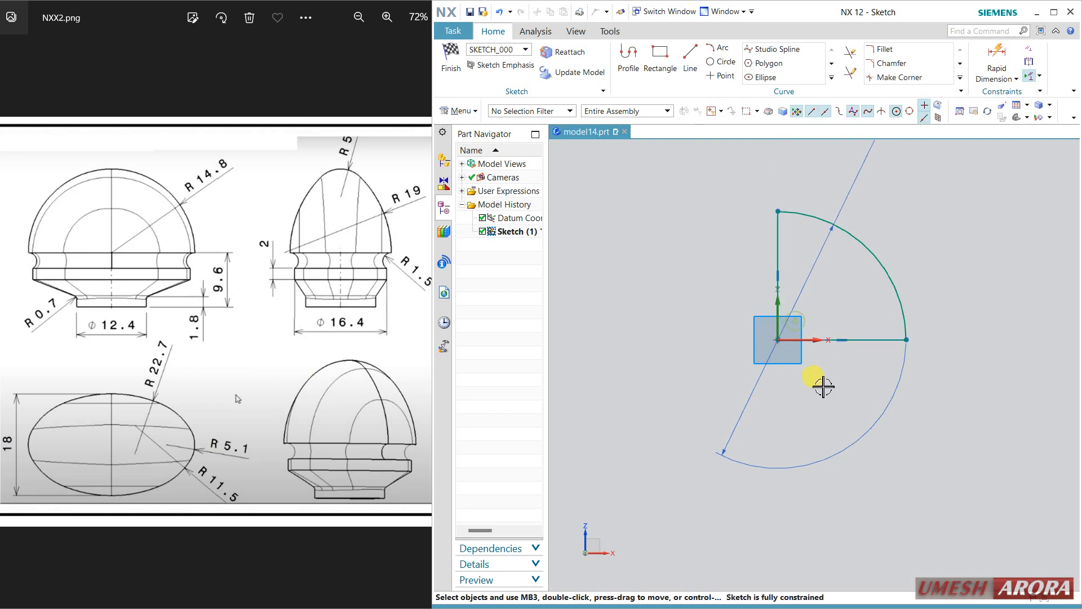
# Convert the horizontal and vertical lines to reference lines and finish the quarter-arc sketch
pyautogui.click(866, 338)
pyautogui.click(880, 354)
pyautogui.click(777, 248)
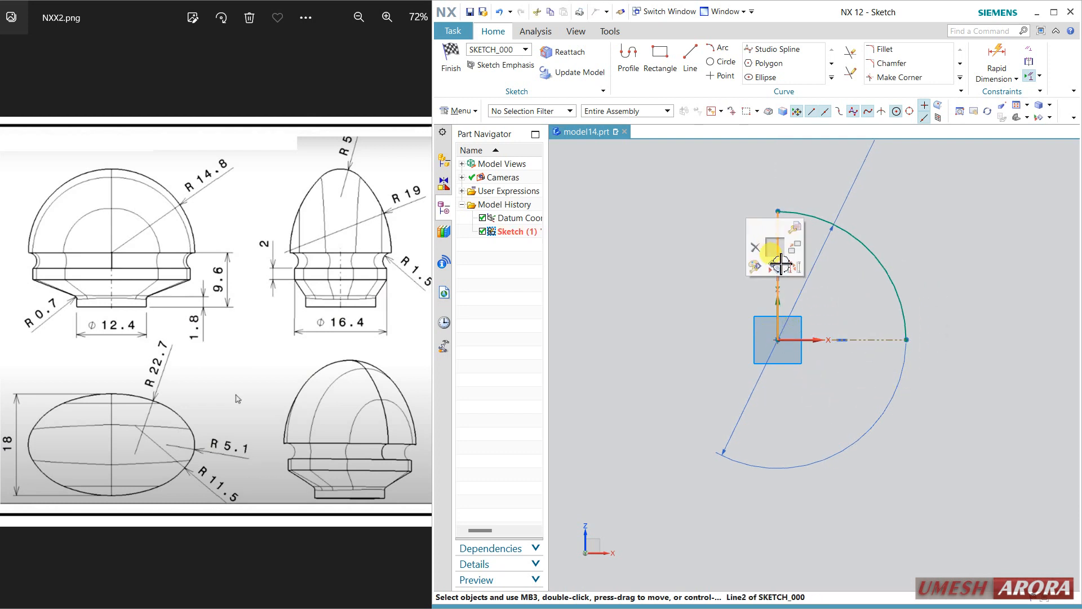
pyautogui.click(799, 270)
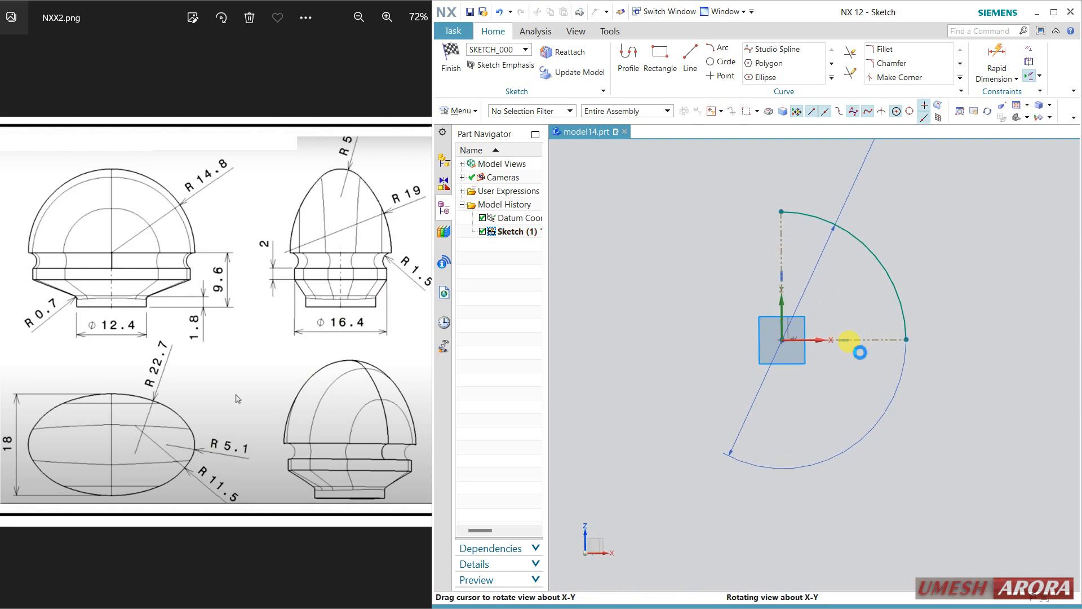
pyautogui.scroll(3, 861, 357)
pyautogui.scroll(-5, 861, 356)
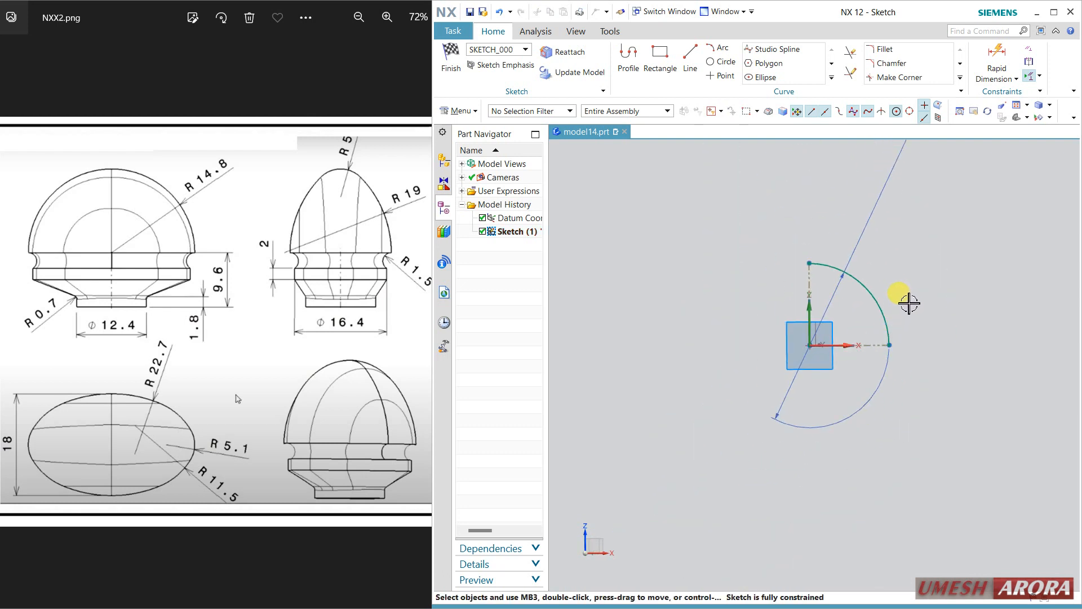
pyautogui.click(451, 56)
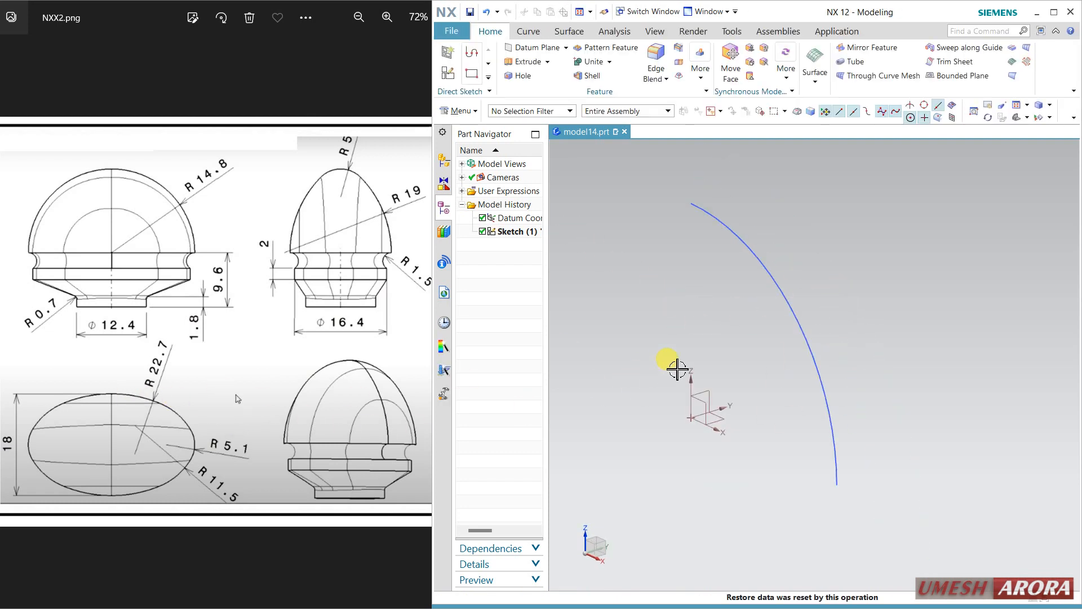
# Create a second task-environment sketch on the XY datum plane
pyautogui.click(447, 73)
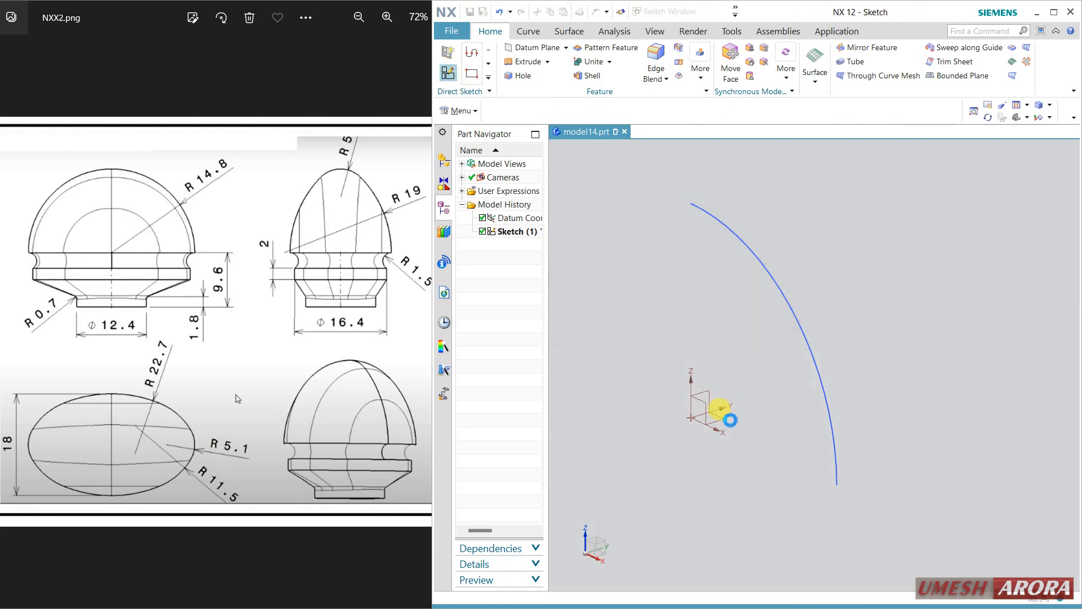
pyautogui.click(722, 430)
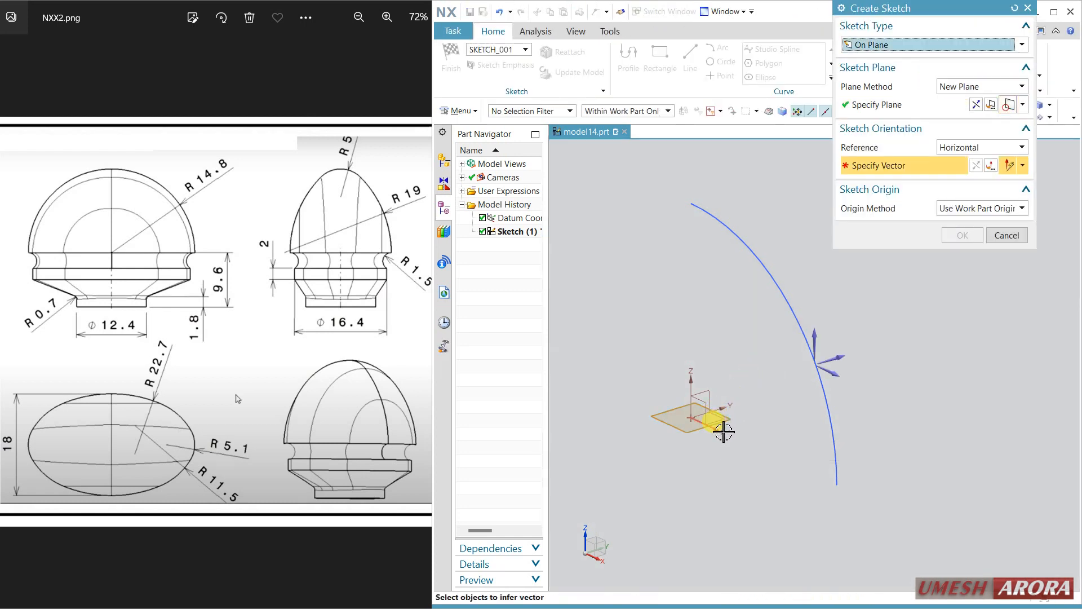
pyautogui.click(730, 382)
pyautogui.middleClick(733, 382)
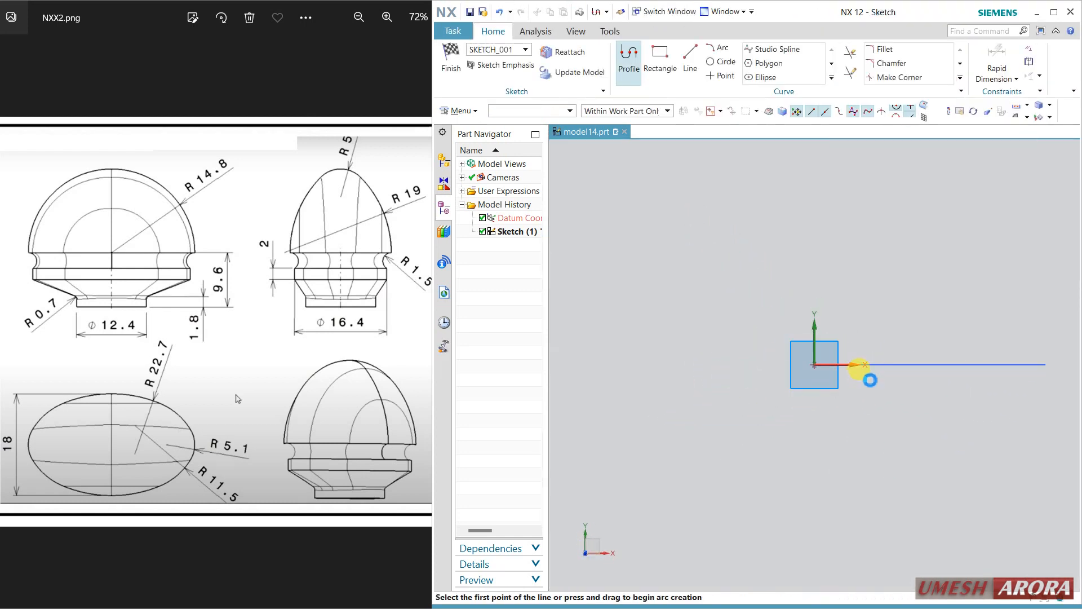
# Draw a circle about 5.7 mm in diameter, centred slightly below the X axis and passing through the arc's outer endpoint
pyautogui.keyDown('shift'); pyautogui.moveTo(858, 346); pyautogui.dragTo(713, 346, button='middle'); pyautogui.keyUp('shift')
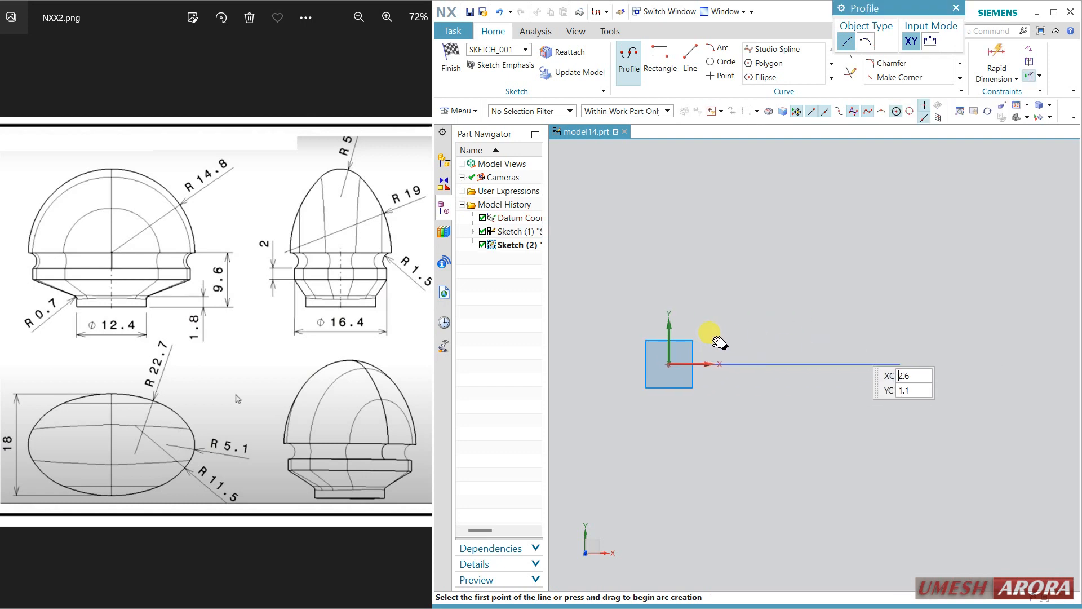
pyautogui.click(723, 63)
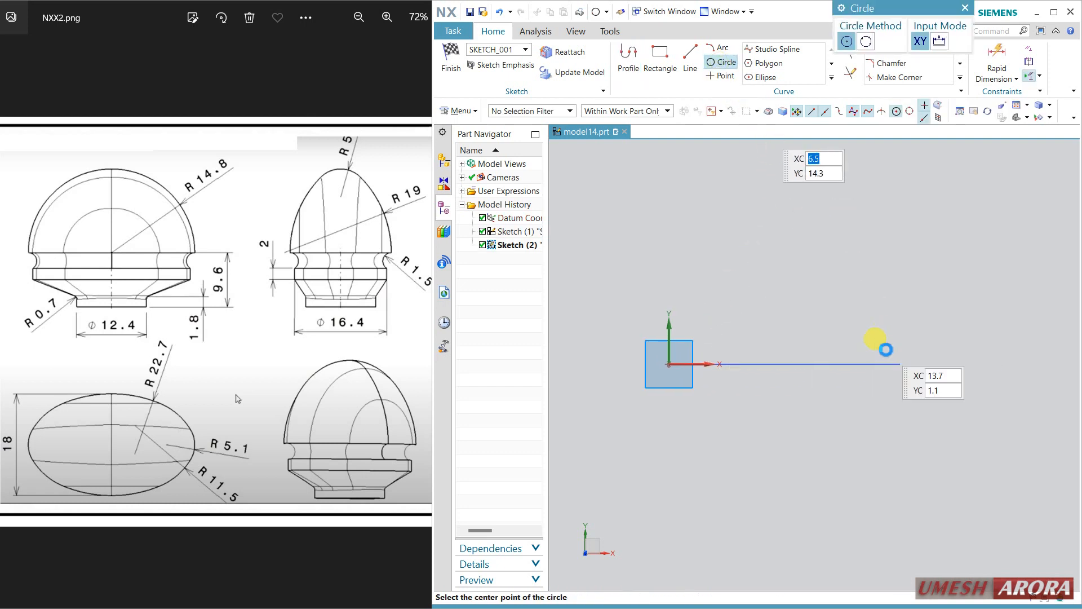
pyautogui.click(859, 380)
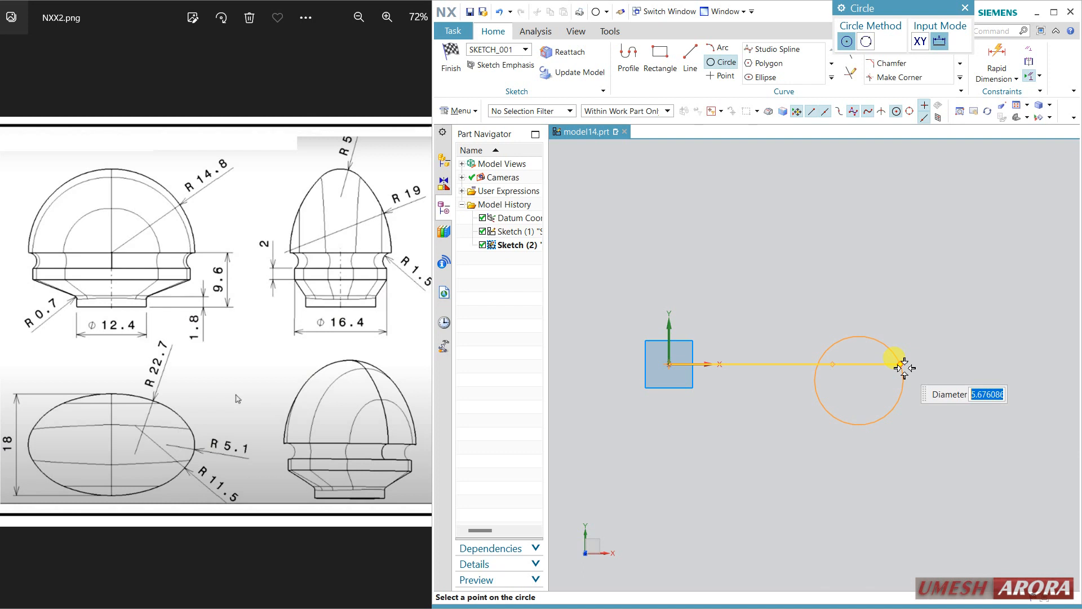
pyautogui.click(904, 367)
pyautogui.click(947, 375)
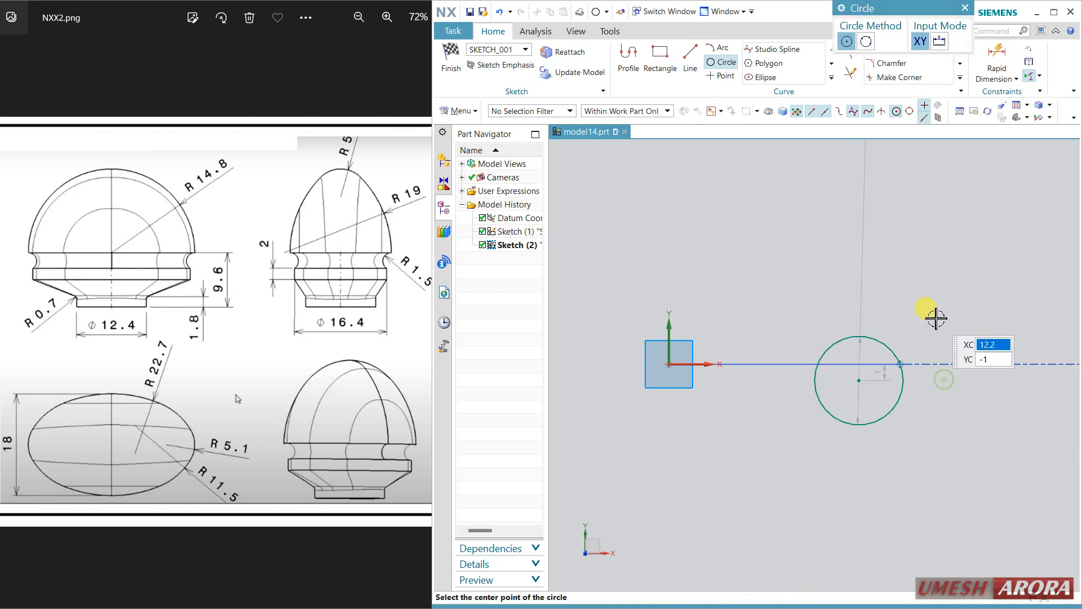
pyautogui.click(866, 240)
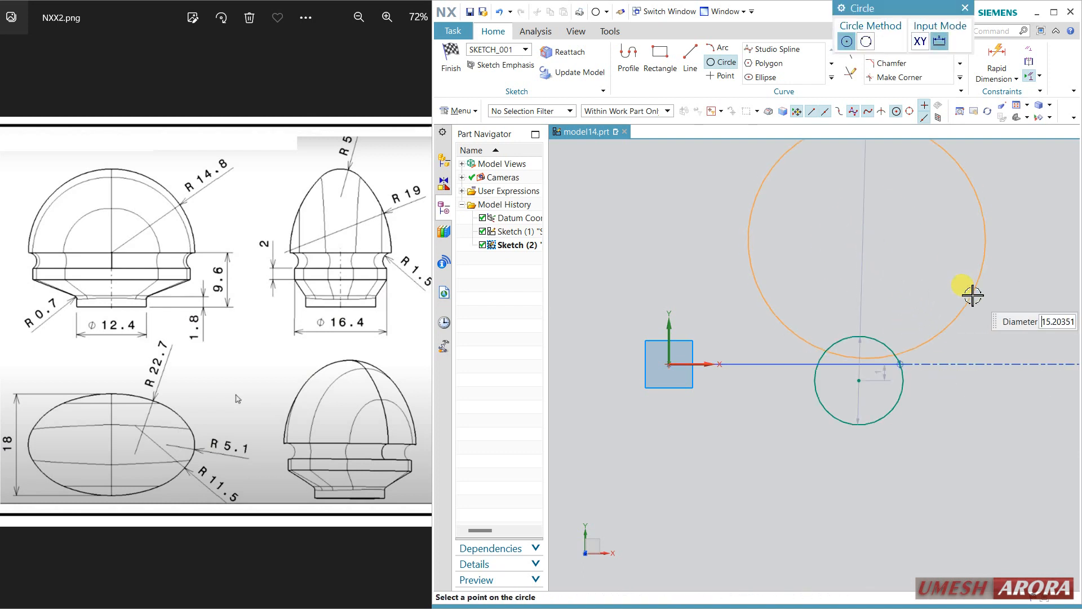
pyautogui.scroll(-1, 956, 285)
pyautogui.click(952, 284)
pyautogui.press('Escape')
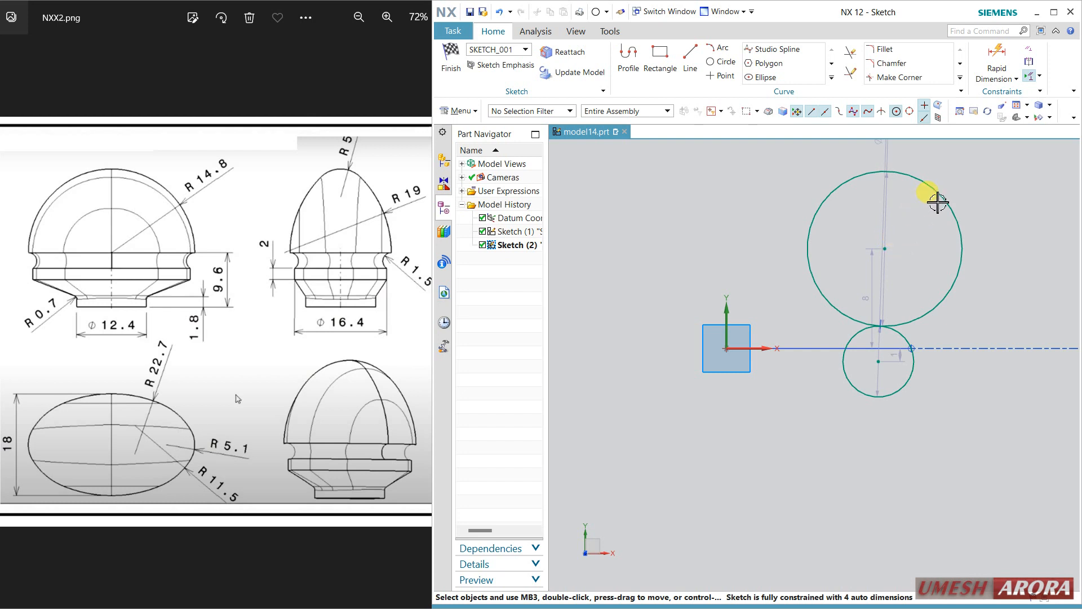
pyautogui.click(938, 202)
pyautogui.press('Delete')
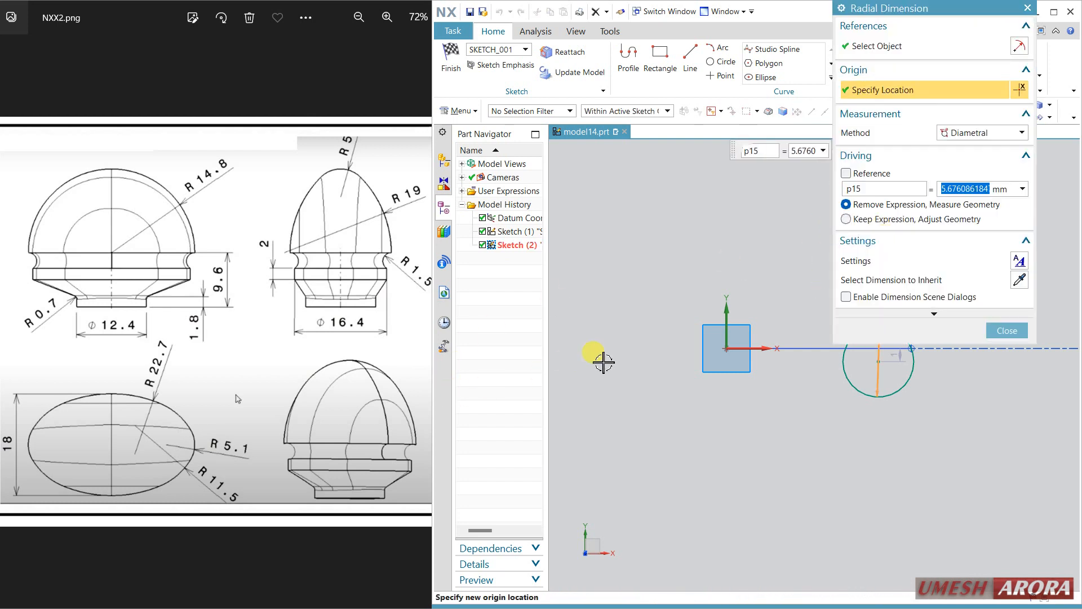
# Set the diameter of the circle at the arc's endpoint to 5.1*2 mm
pyautogui.write('5.1')
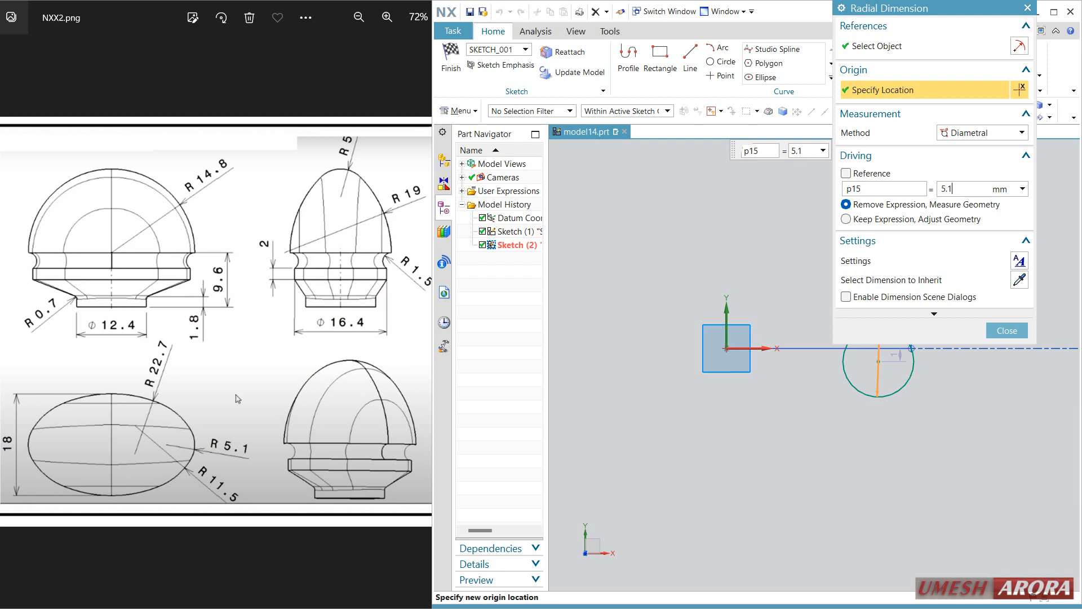
pyautogui.write('*2')
pyautogui.press('Return')
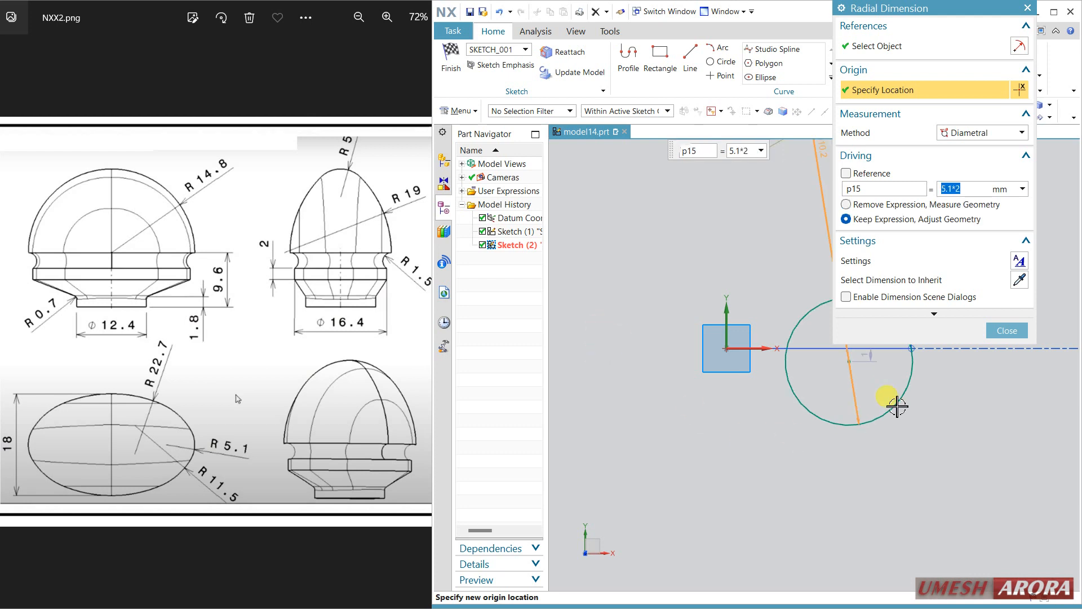
pyautogui.click(1007, 330)
pyautogui.scroll(3, 856, 366)
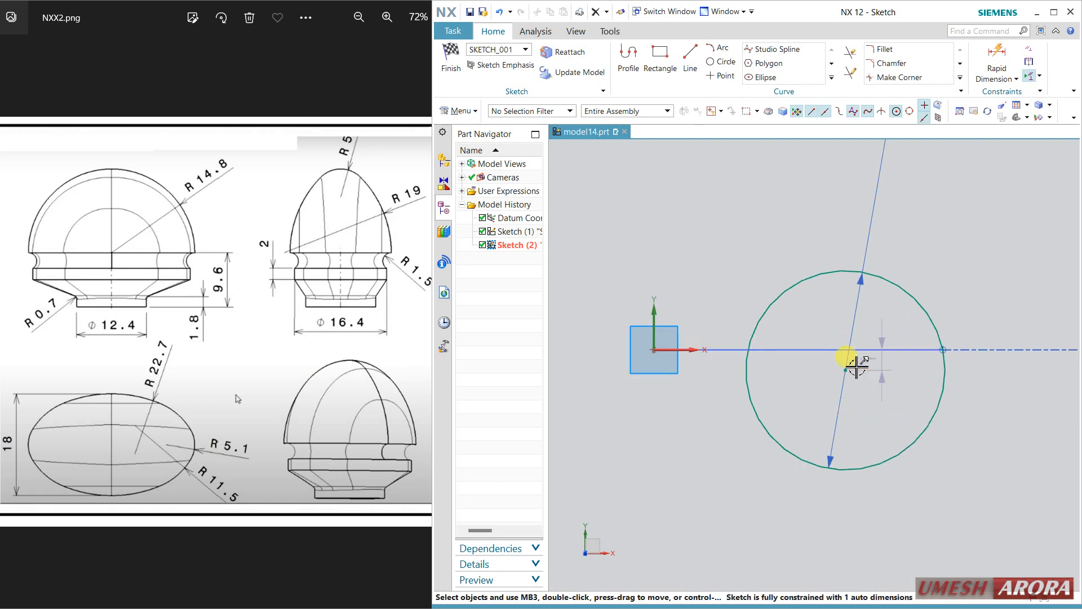
# Constrain the centre of the circle to lie on the sketch's horizontal axis
pyautogui.click(844, 369)
pyautogui.click(702, 350)
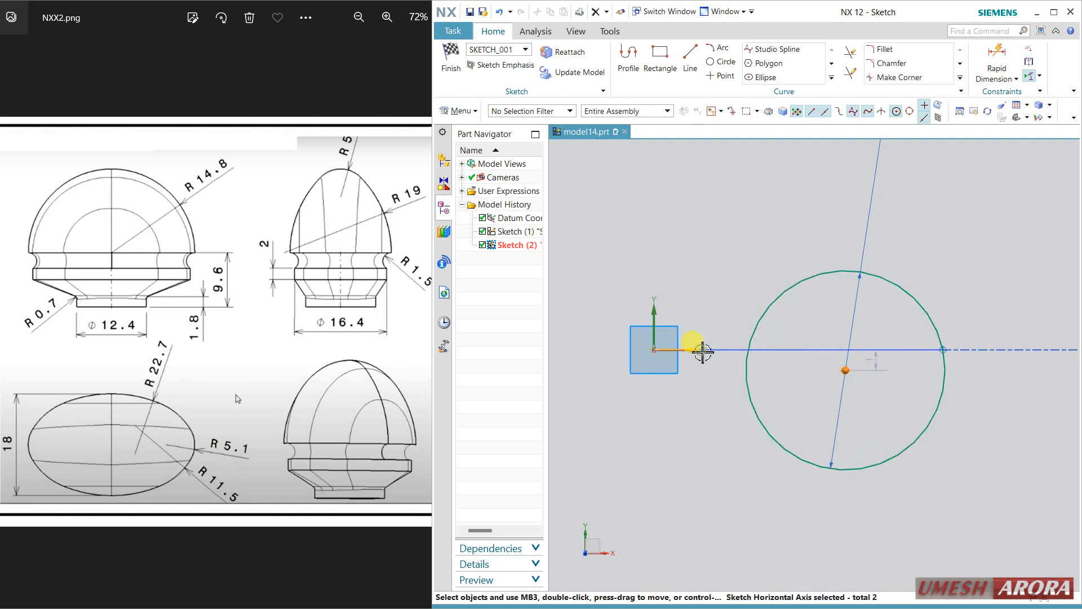
pyautogui.click(722, 333)
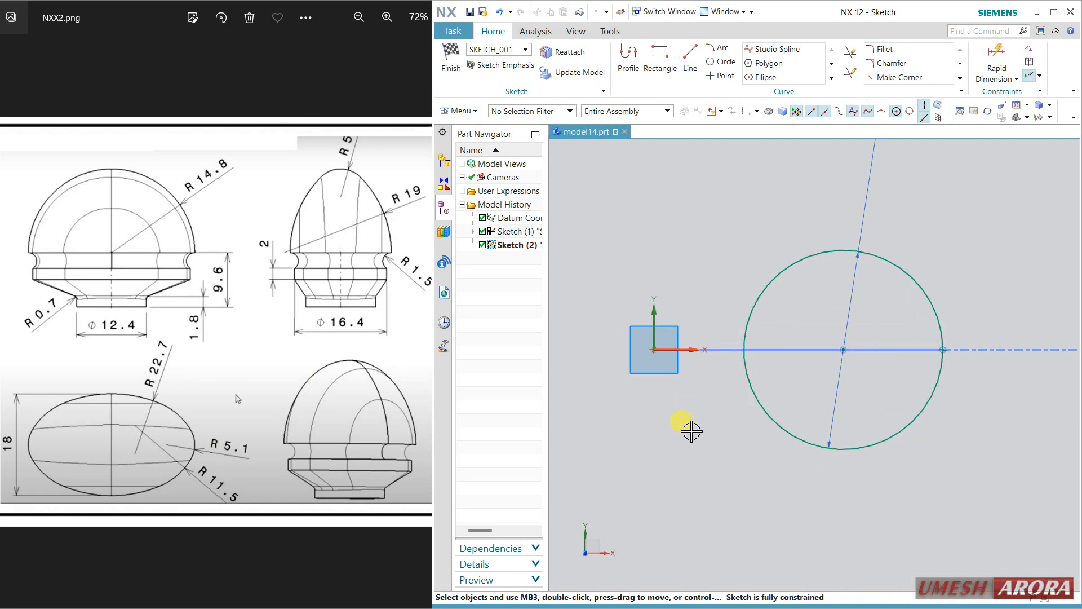
# Draw an arc of about 9.9 mm radius, tangent to the circle, from its lower outer side to a point below the circle
pyautogui.click(718, 48)
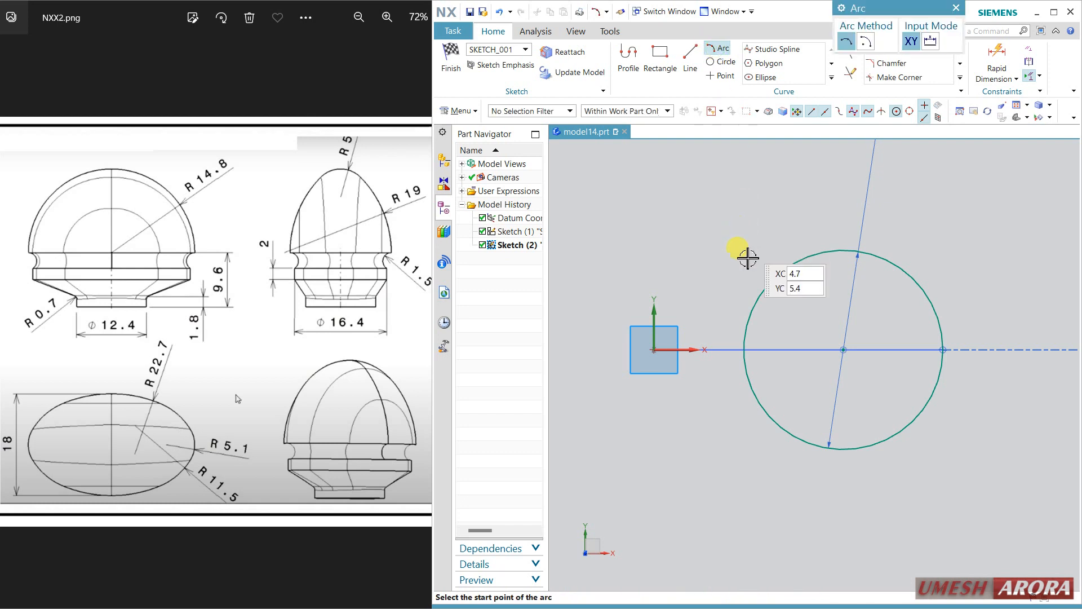
pyautogui.click(933, 407)
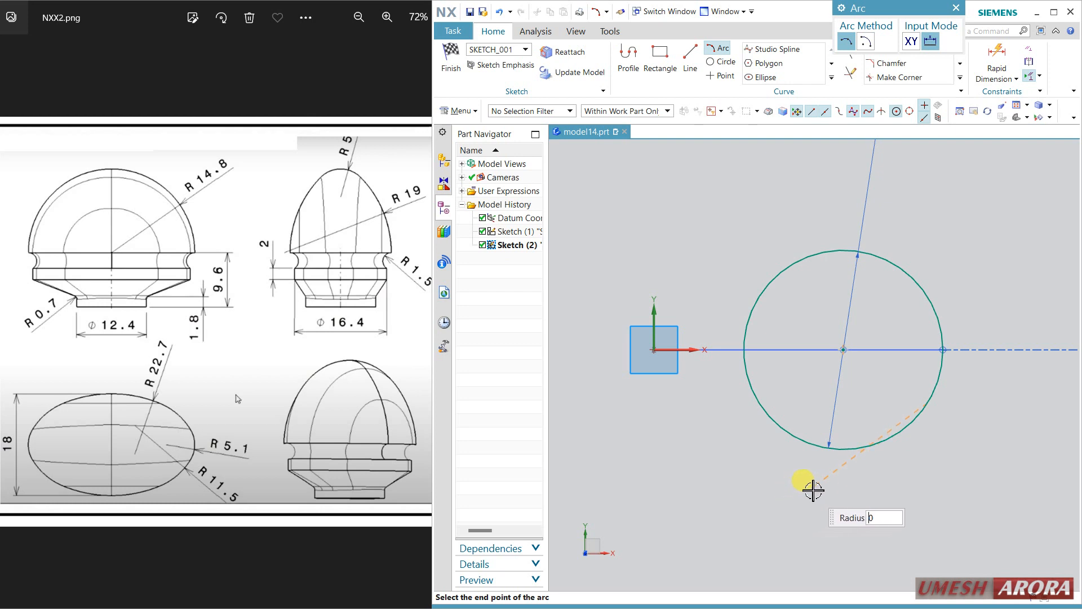
pyautogui.click(814, 486)
pyautogui.click(857, 469)
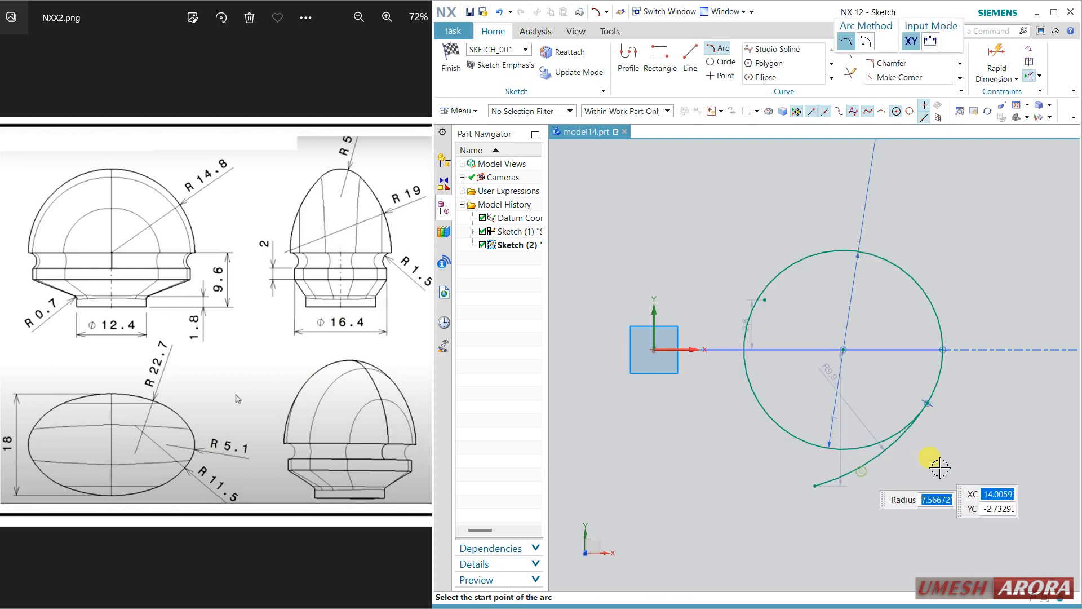
pyautogui.click(816, 486)
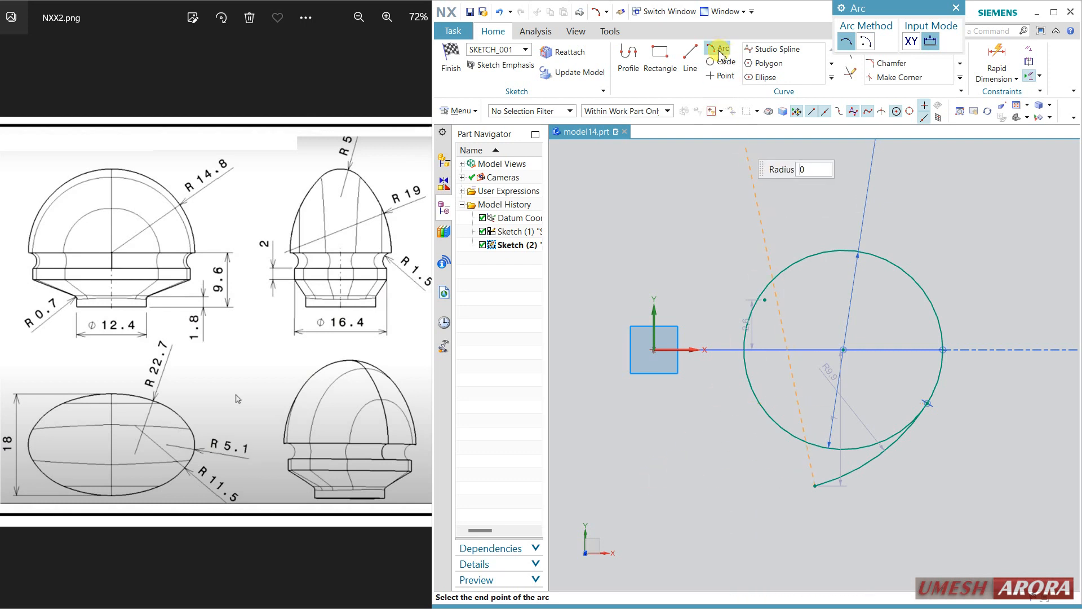
# Draw a 9 mm vertical line downward from the sketch origin
pyautogui.click(691, 56)
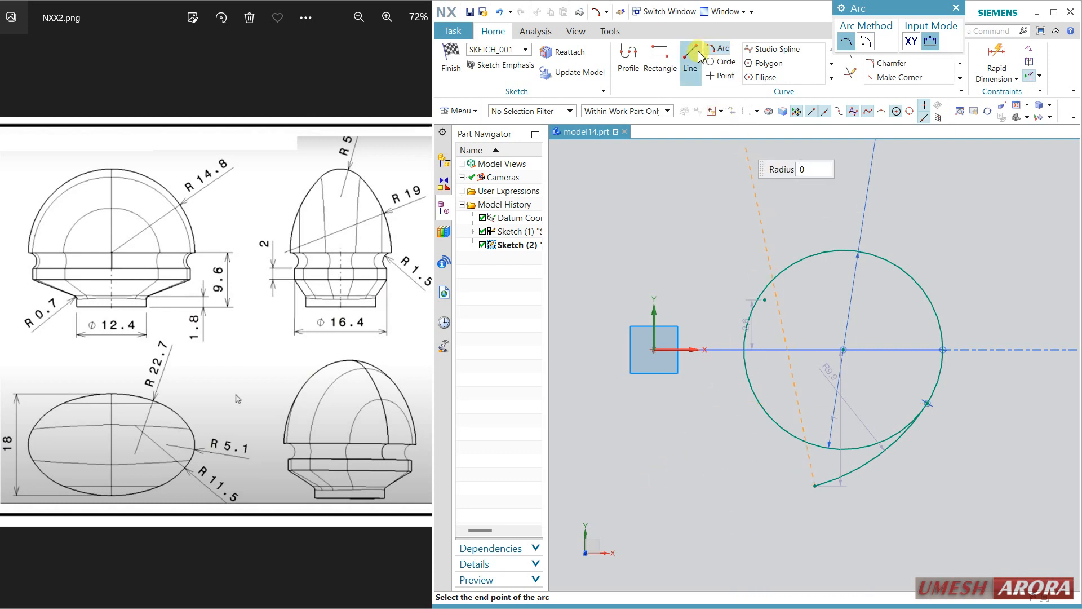
pyautogui.click(652, 349)
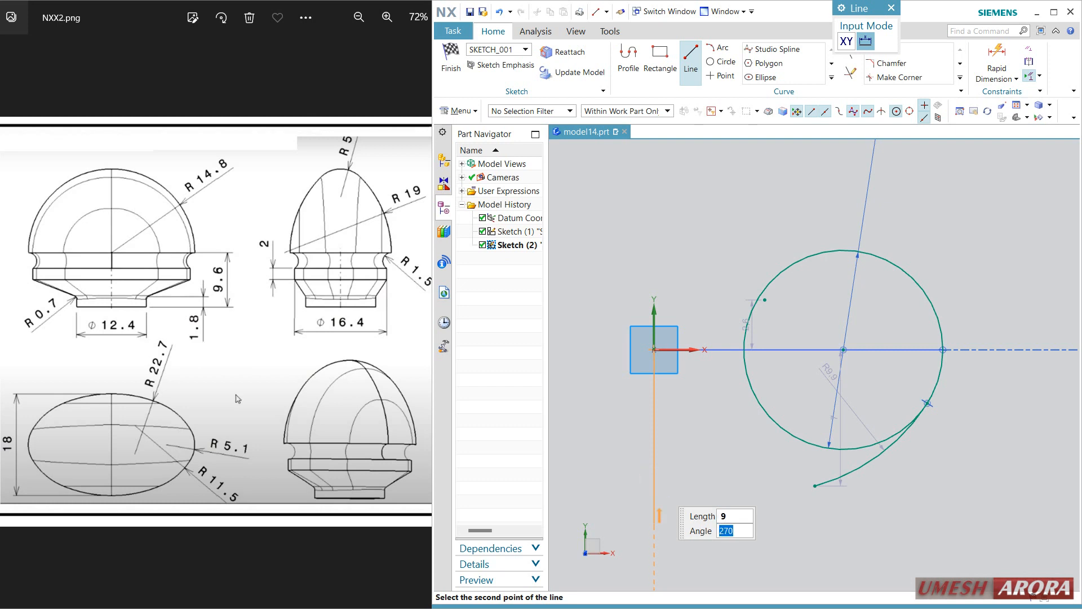
pyautogui.press('Return')
pyautogui.press('Escape')
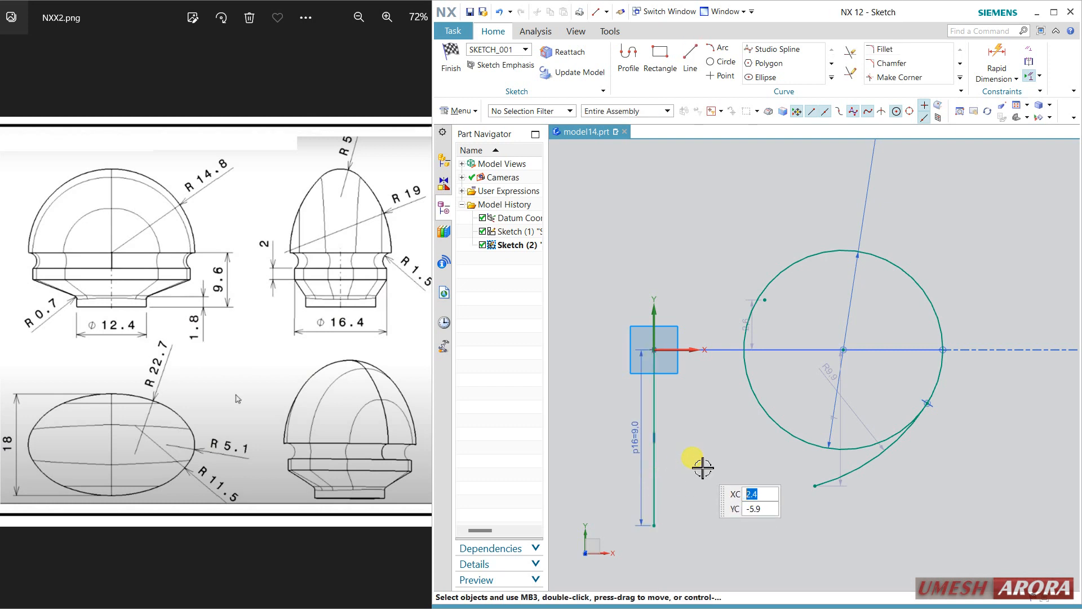
# Draw a horizontal line about 2.9 mm long from the vertical line's lower end, heading away from the circle
pyautogui.click(711, 48)
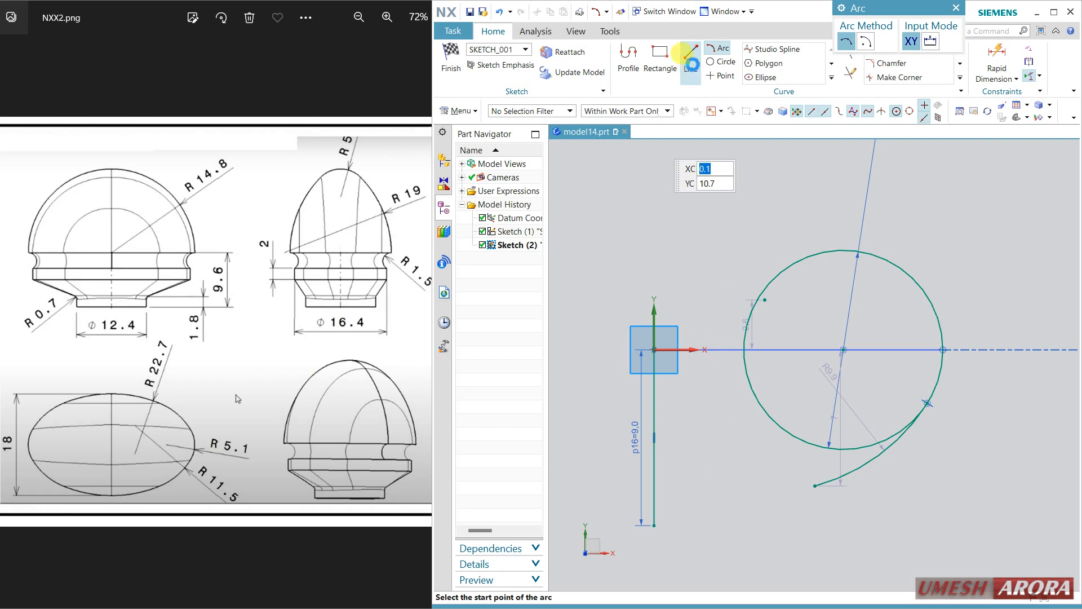
pyautogui.click(691, 60)
pyautogui.click(654, 525)
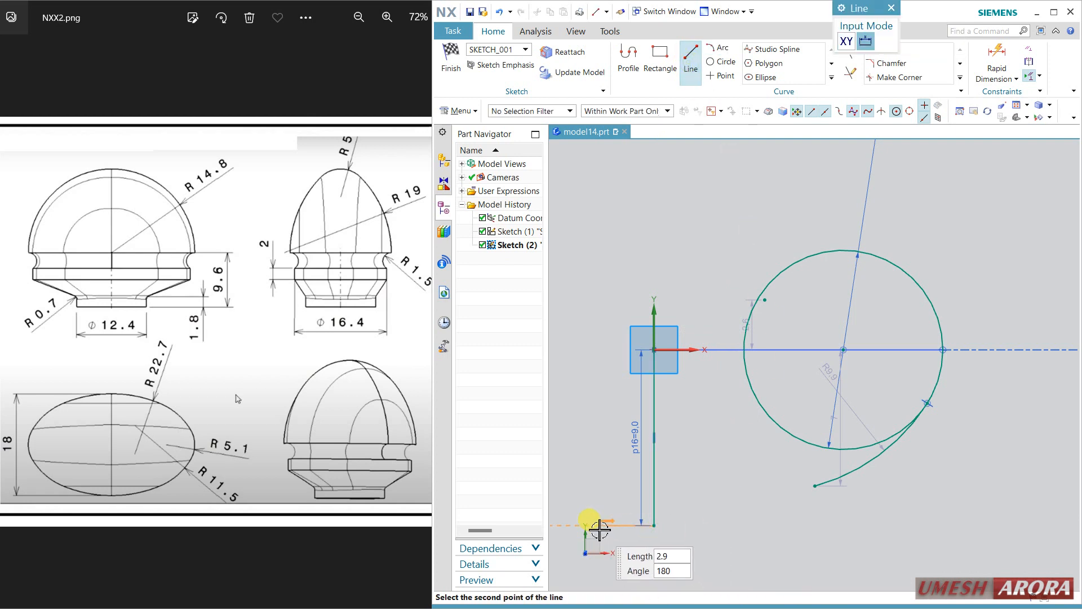
pyautogui.click(599, 524)
pyautogui.press('Escape')
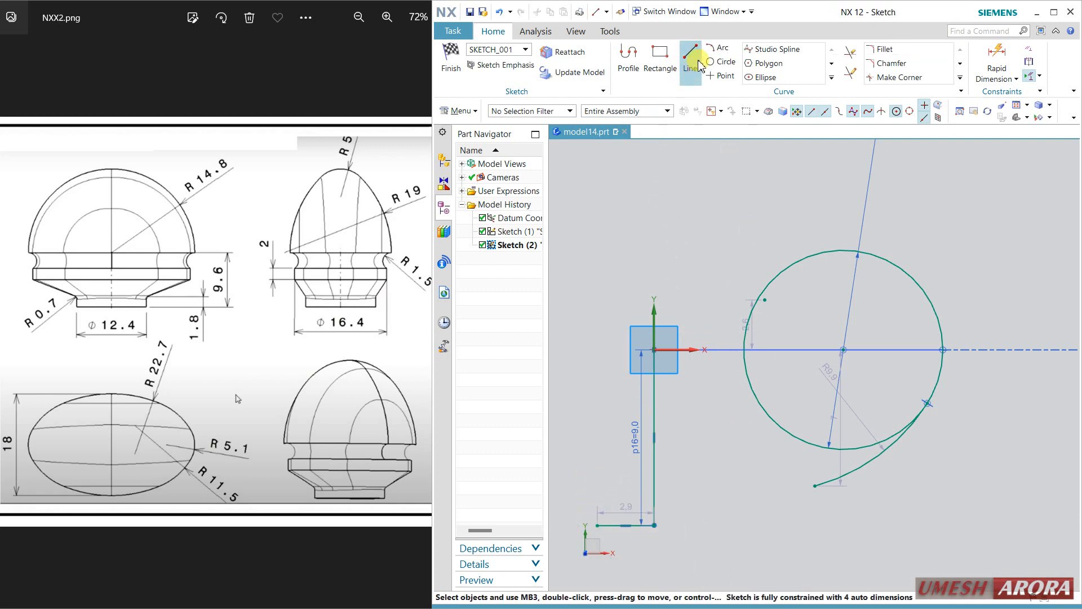
# Draw a shallow arc from the vertical line's lower end to the first arc's open end, tangent to that arc
pyautogui.click(719, 48)
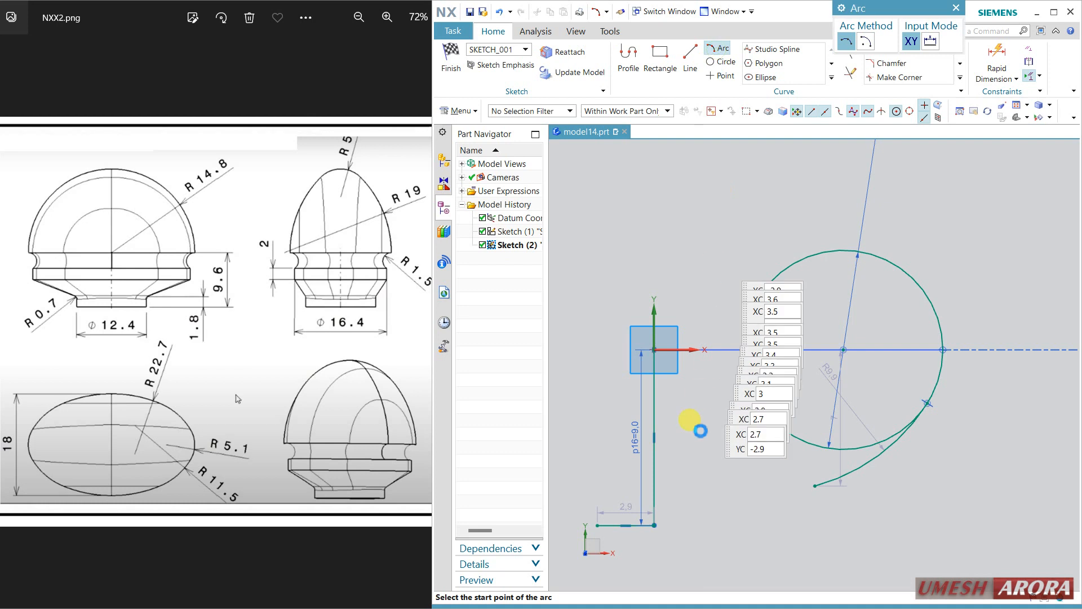
pyautogui.click(660, 527)
pyautogui.click(815, 486)
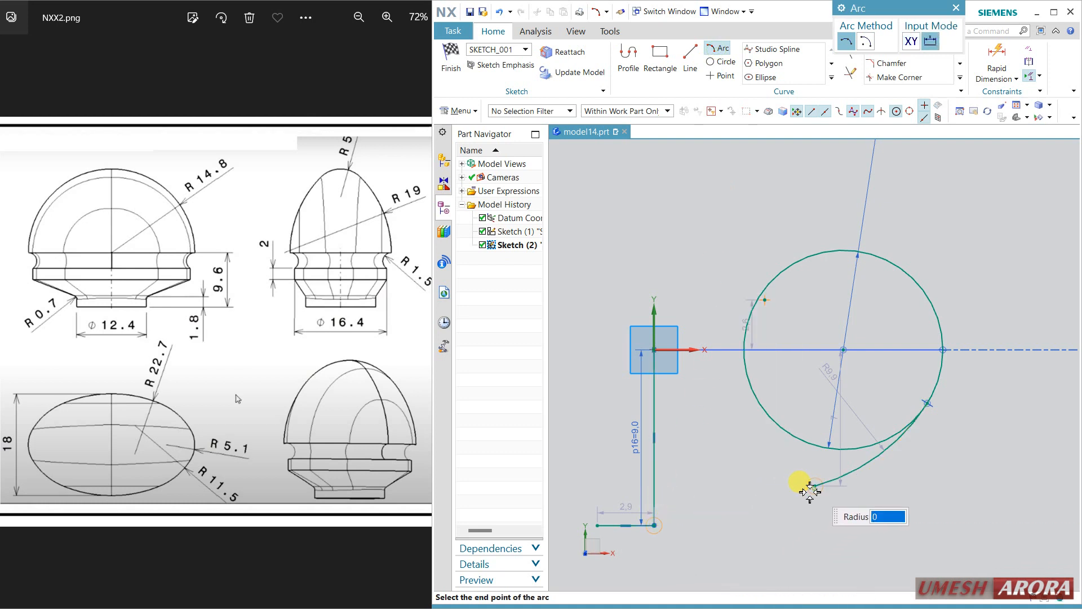
pyautogui.click(781, 501)
pyautogui.press('Escape')
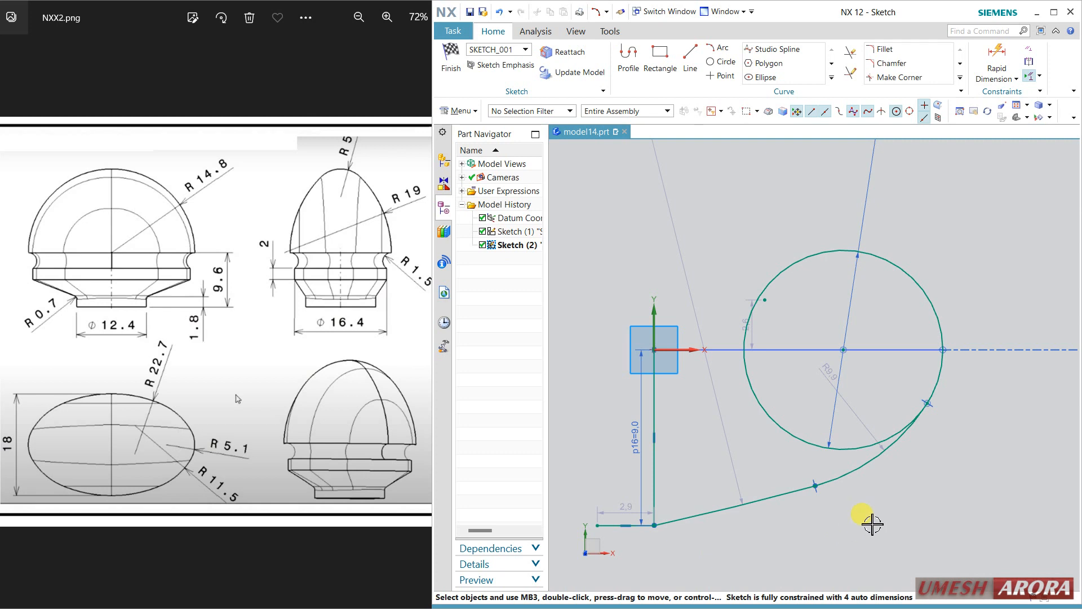
# Set the radius of the arc touching the circle to 11.5 mm
pyautogui.doubleClick(869, 368)
pyautogui.write('11.5')
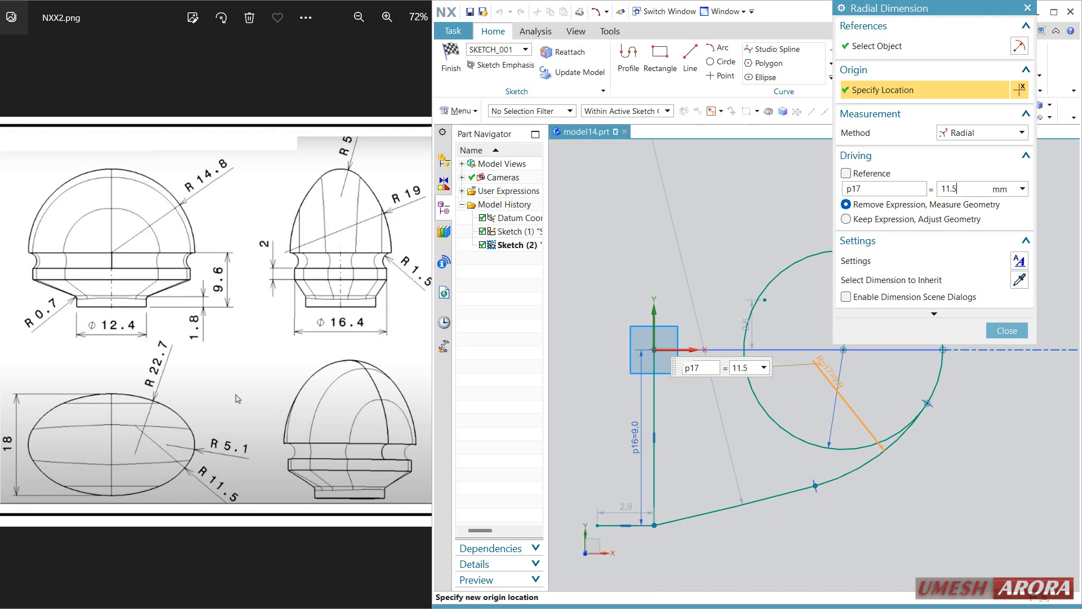
pyautogui.press('Return')
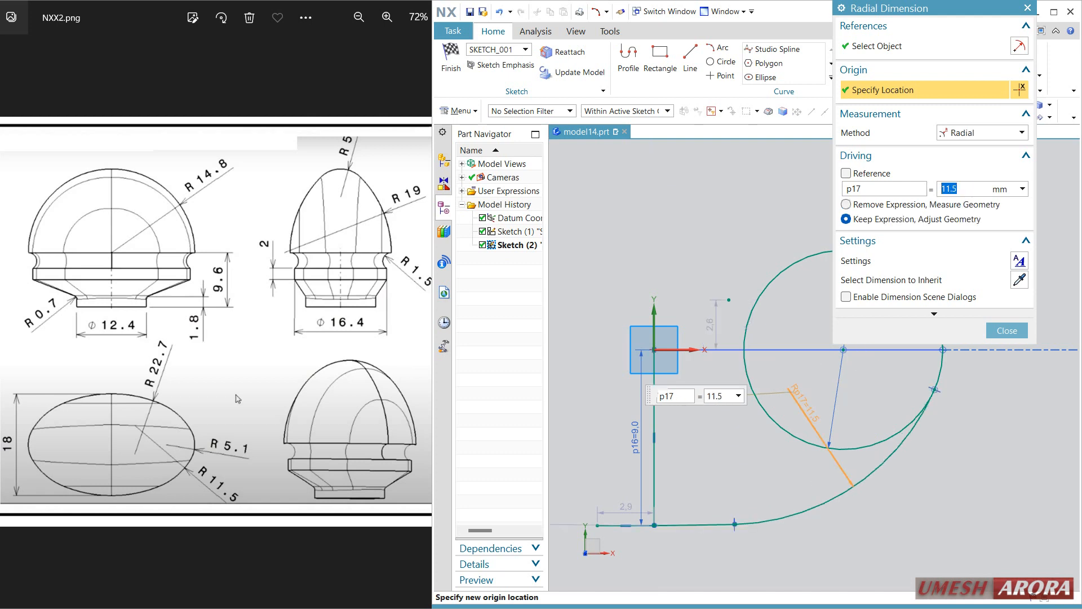
pyautogui.middleClick(756, 449)
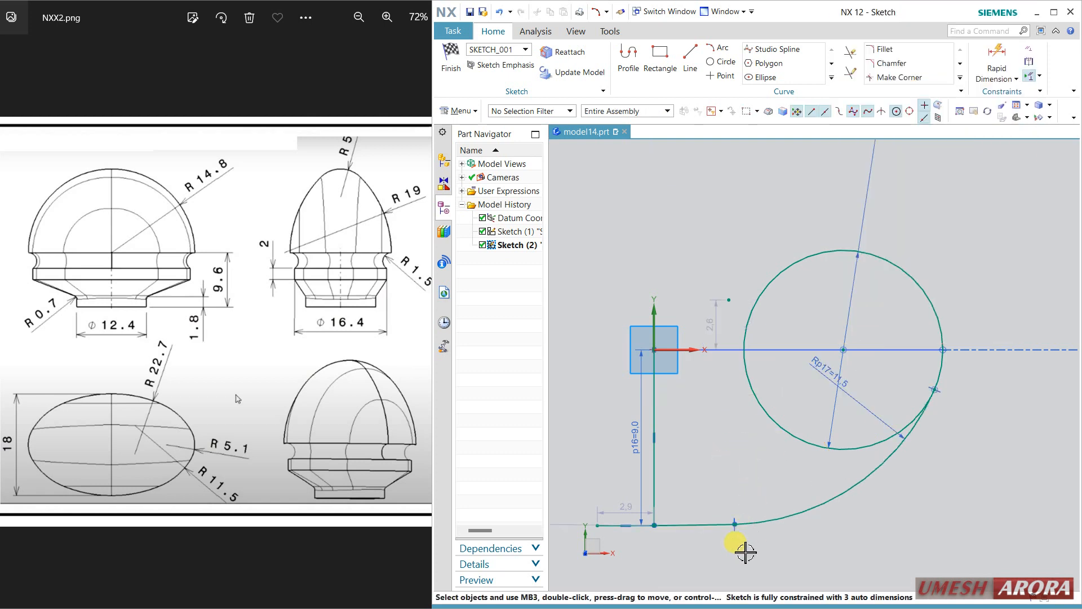
# Move the joint between the two arcs outward toward the circle and set the shallow lower arc's radius to 22.7 mm
pyautogui.moveTo(734, 524); pyautogui.dragTo(789, 509)
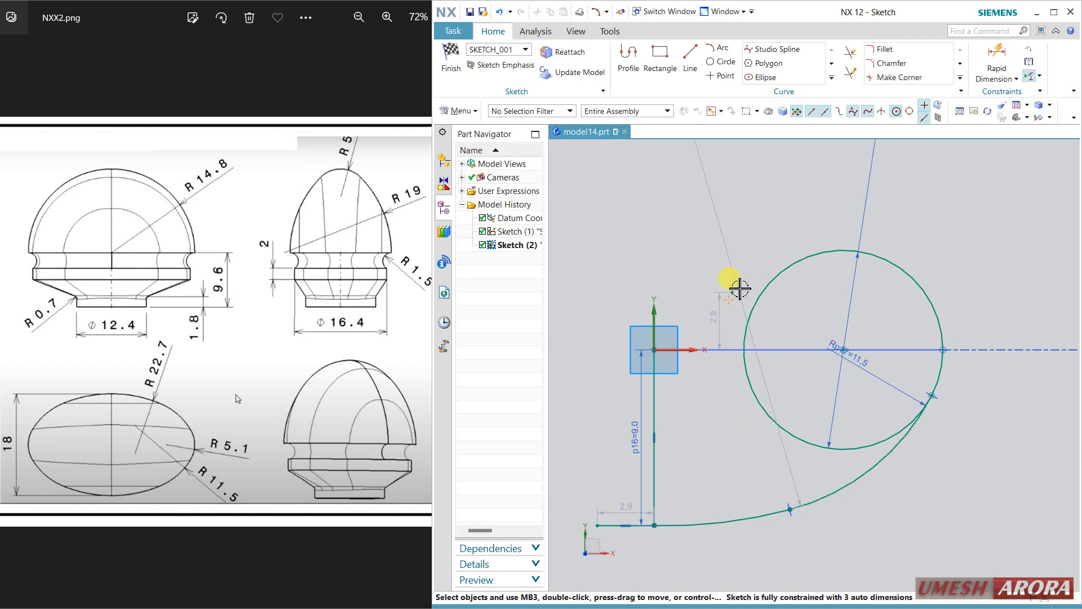
pyautogui.doubleClick(731, 265)
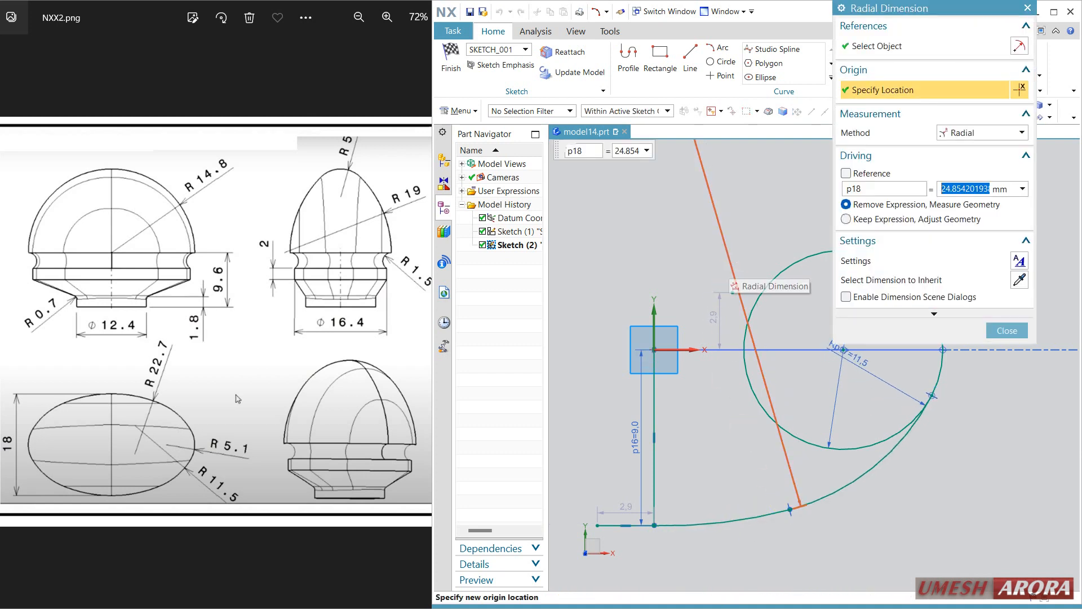
pyautogui.write('22.7')
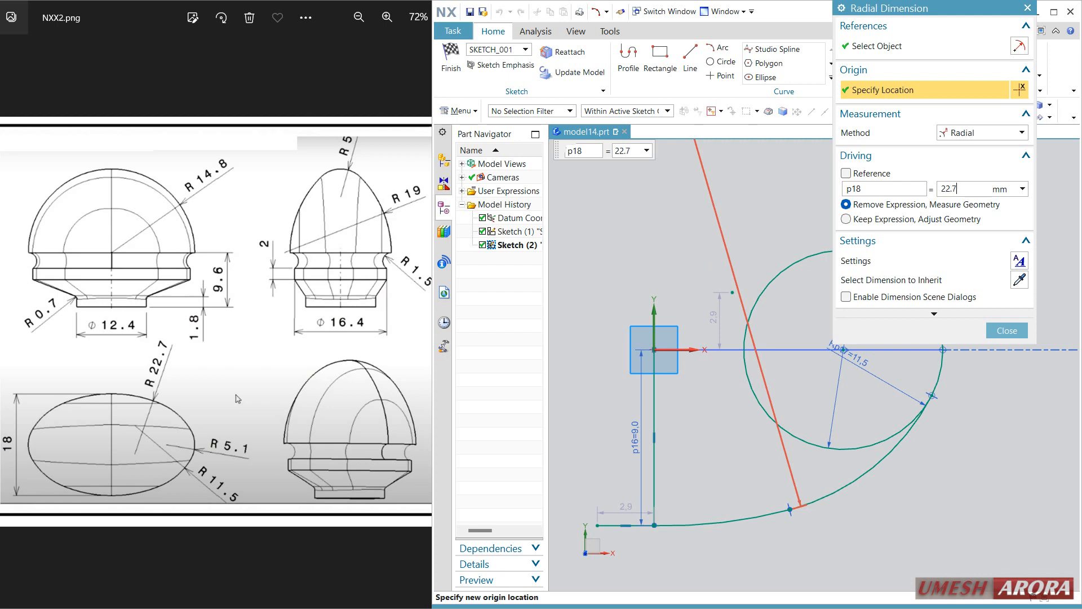
pyautogui.press('Return')
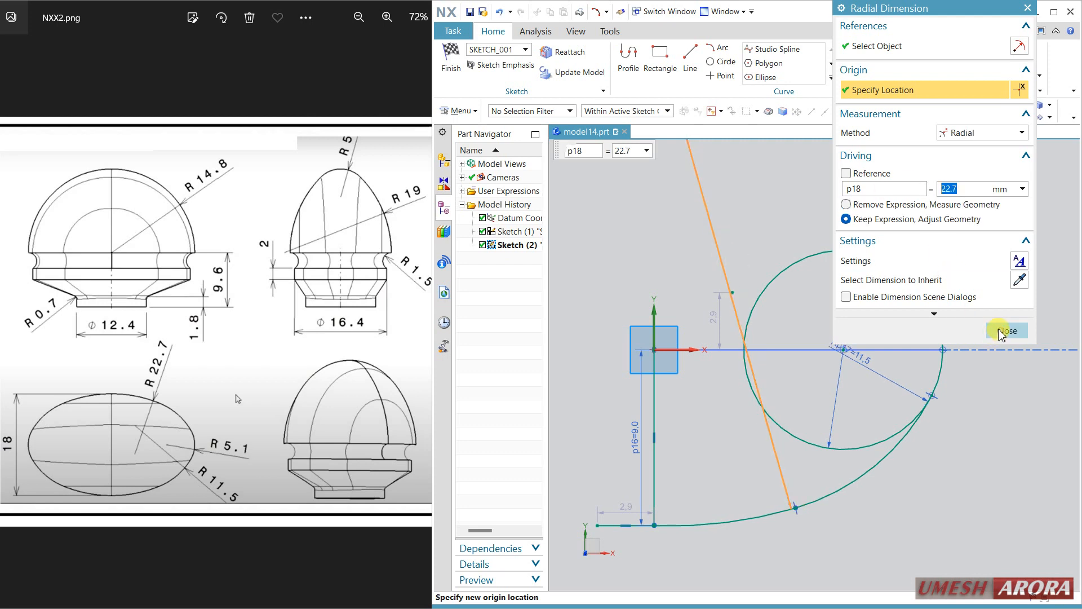
pyautogui.click(1007, 330)
# Set the length of the short horizontal line to 6 mm
pyautogui.doubleClick(612, 510)
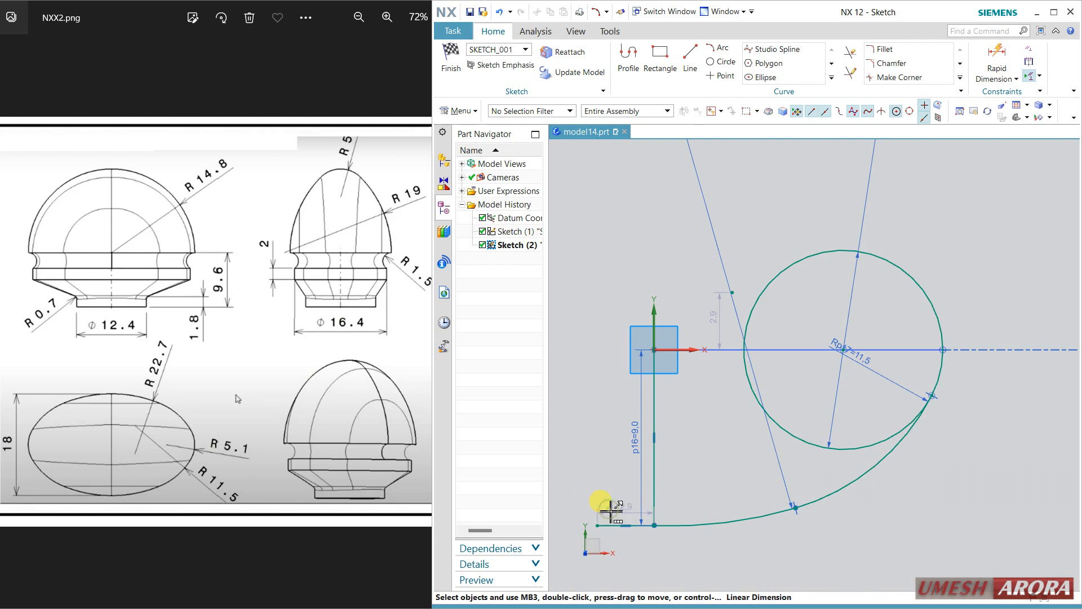
pyautogui.write('6')
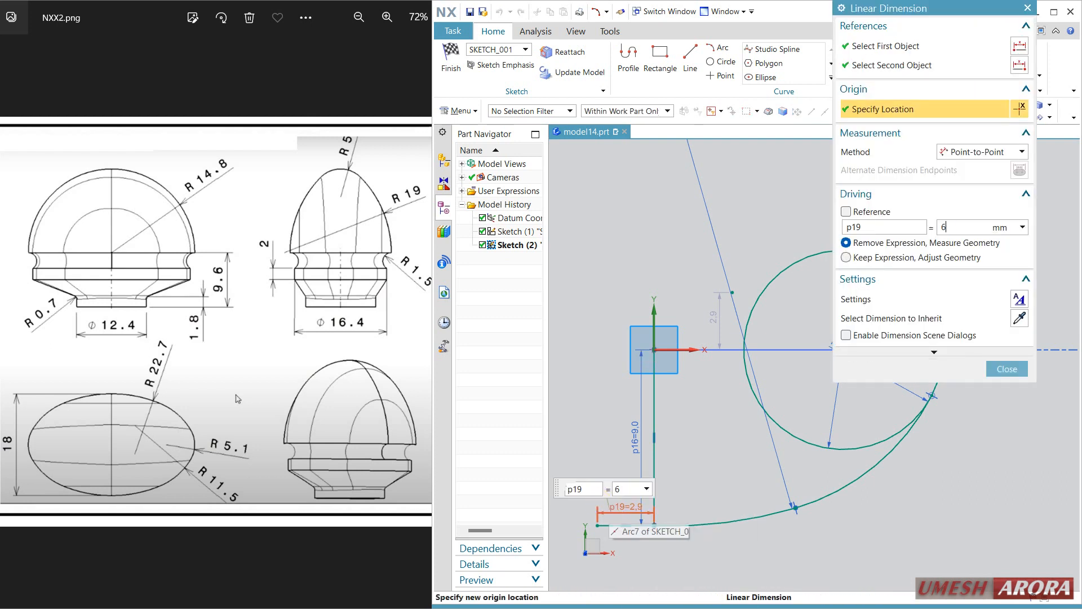
pyautogui.middleClick(697, 476)
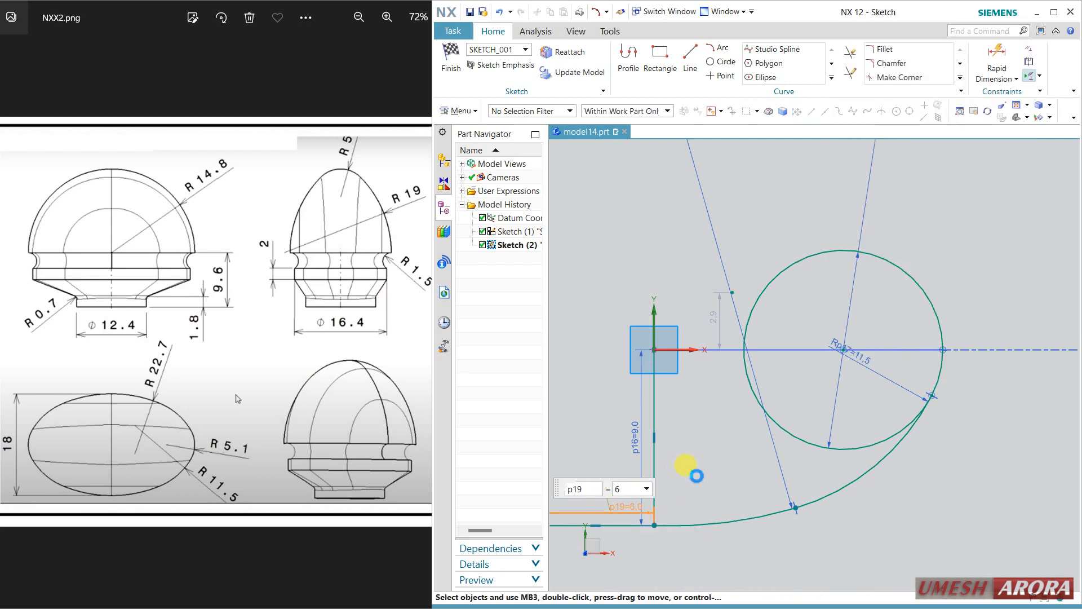
# Make the lower arc tangent to the horizontal line and convert the horizontal and vertical lines to reference lines
pyautogui.click(691, 526)
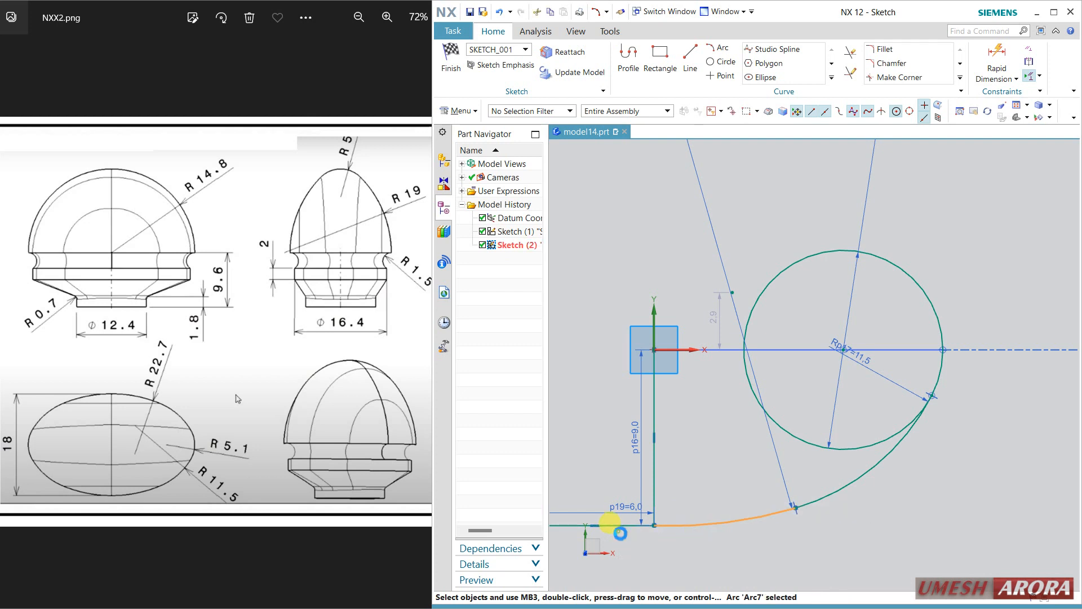
pyautogui.click(621, 532)
pyautogui.moveTo(804, 529); pyautogui.dragTo(907, 540)
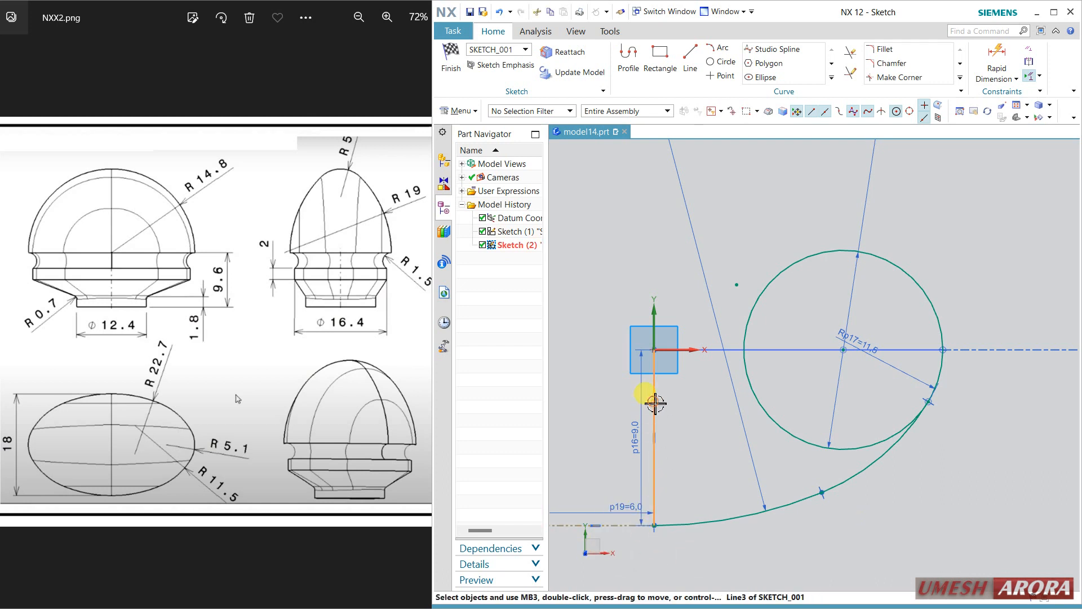
pyautogui.click(676, 424)
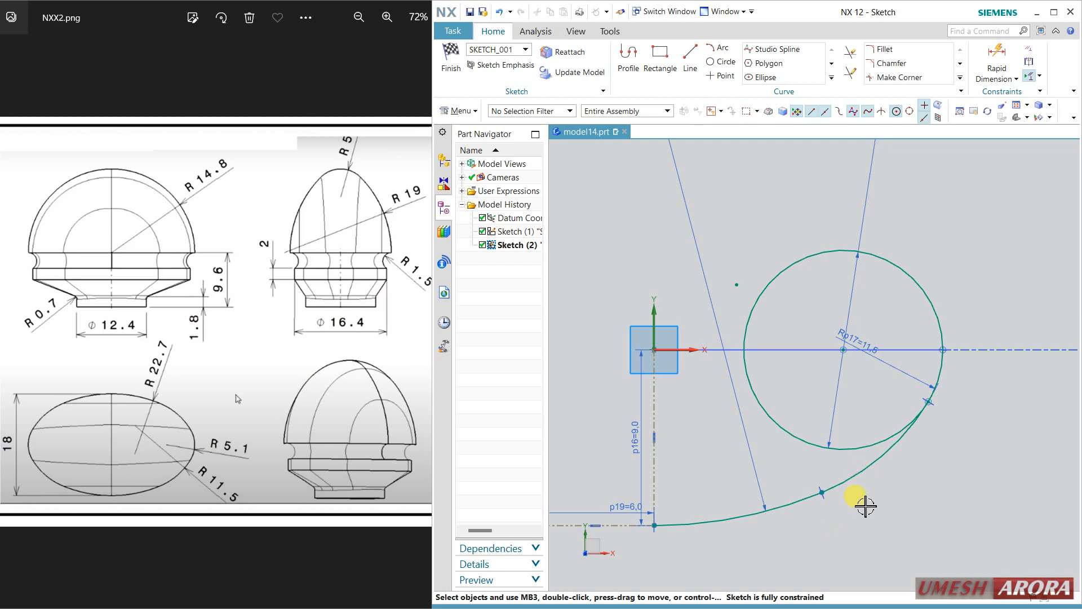
# Mirror the two lower arcs about the sketch's horizontal axis
pyautogui.click(832, 78)
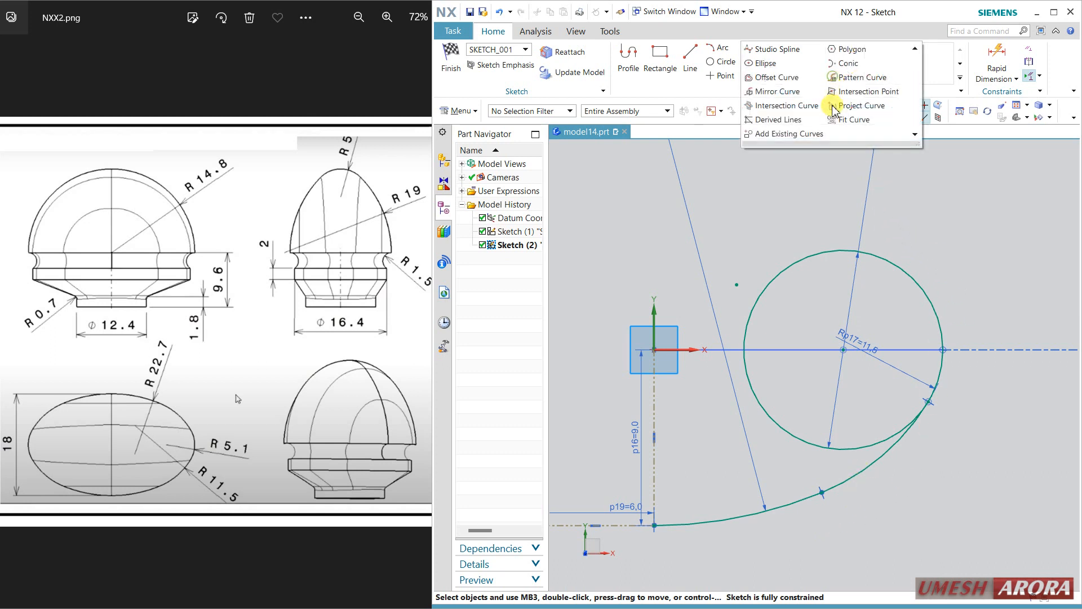
pyautogui.click(779, 91)
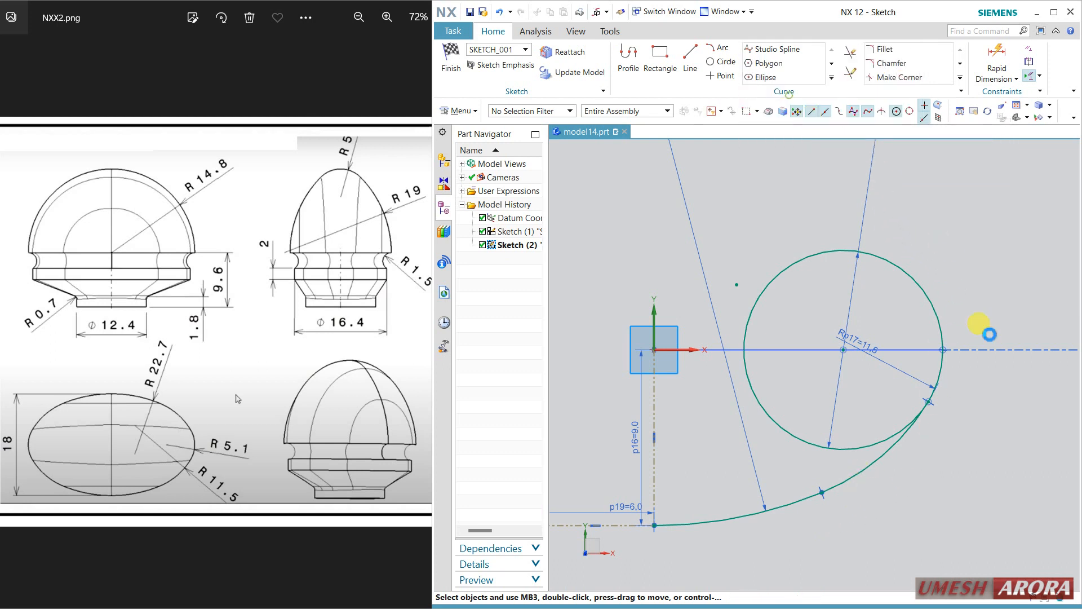
pyautogui.click(877, 461)
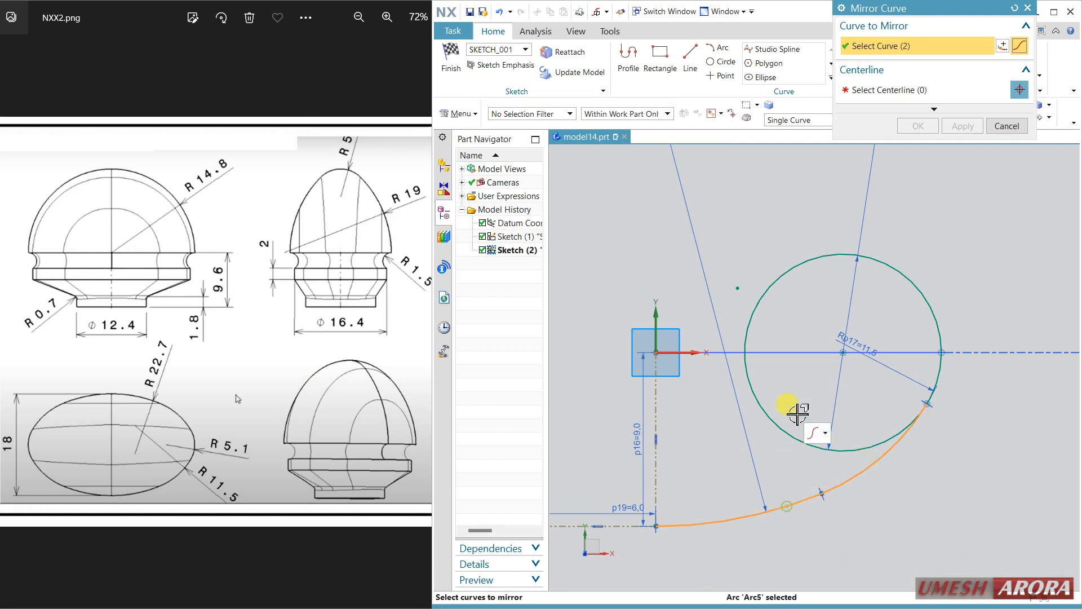
pyautogui.click(873, 91)
pyautogui.click(700, 358)
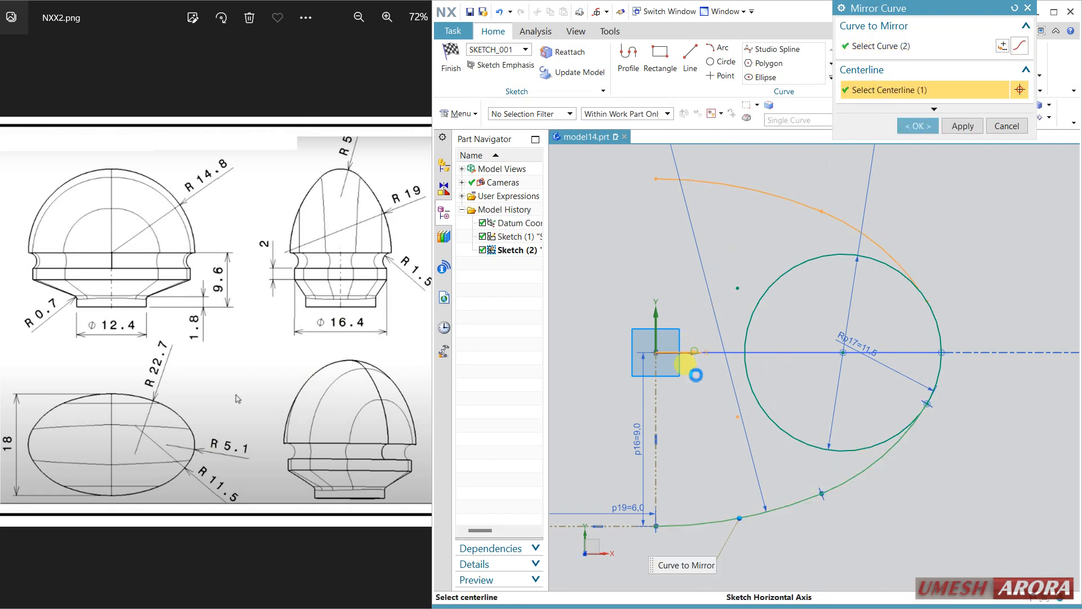
pyautogui.middleClick(691, 404)
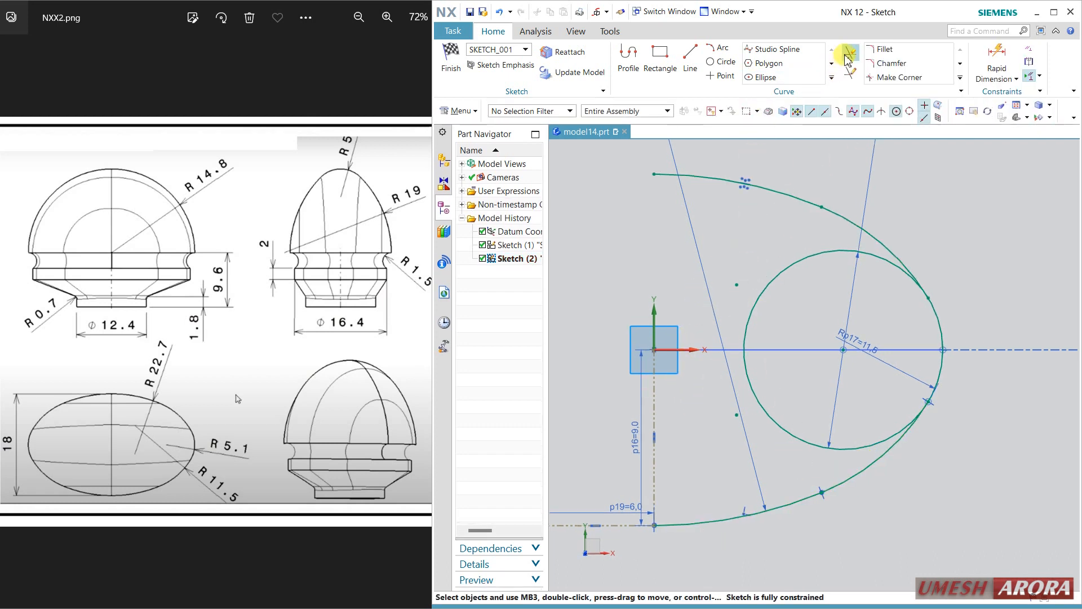
# Trim away the inner part of the circle, keeping only its outer arc between the mirrored arcs
pyautogui.click(847, 54)
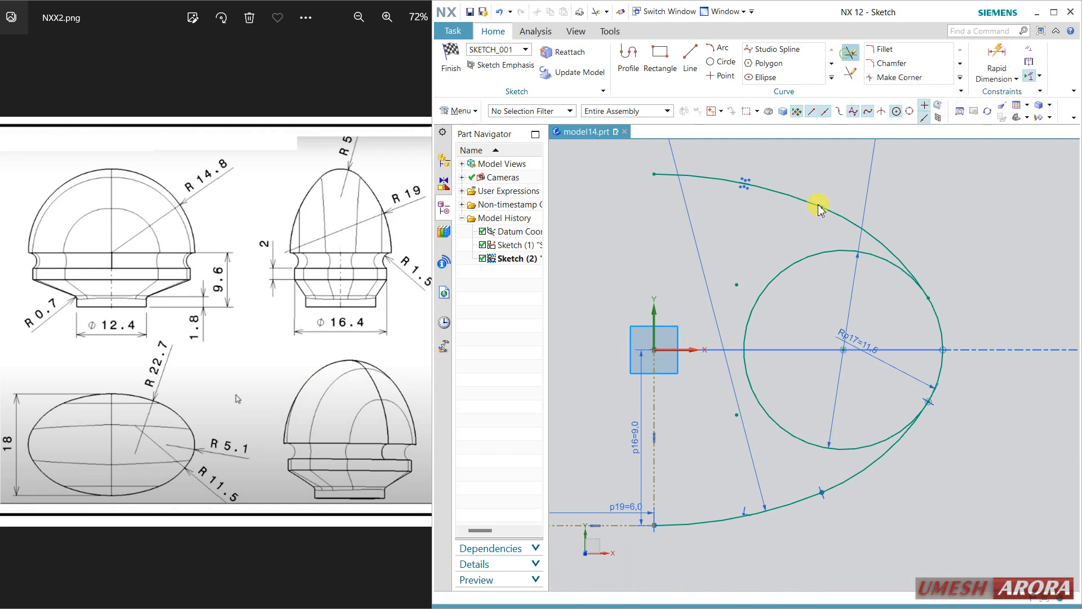
pyautogui.click(809, 264)
pyautogui.middleClick(763, 429)
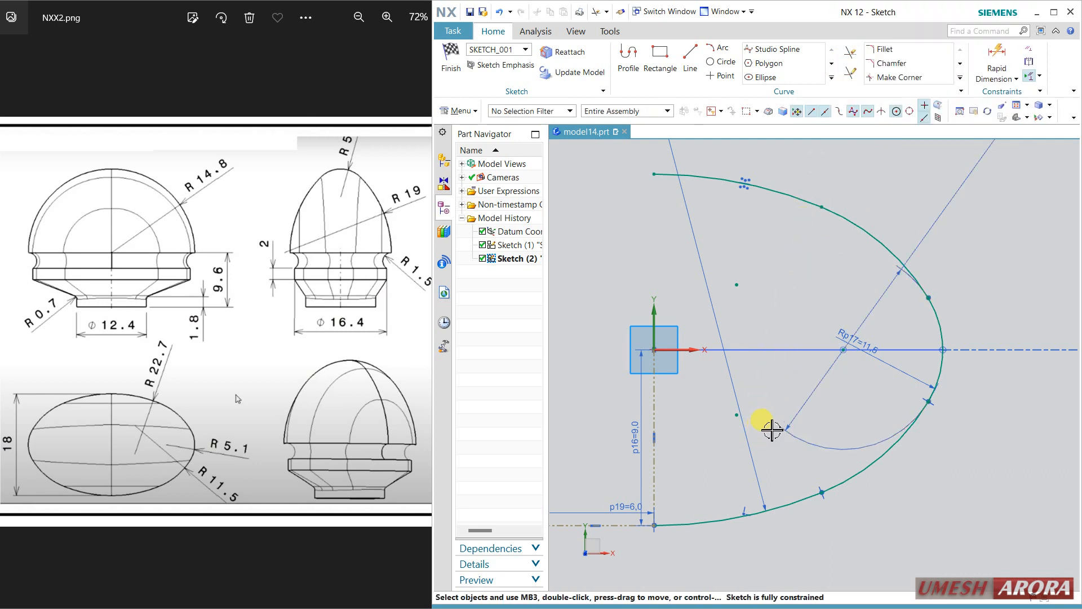
# Finish the oval outline sketch and start a new sketch on the YZ plane with its horizontal reference along Y
pyautogui.moveTo(768, 430)
pyautogui.mouseDown(button='middle')
pyautogui.moveTo(758, 384)
pyautogui.moveTo(756, 398)
pyautogui.mouseUp(button='middle')
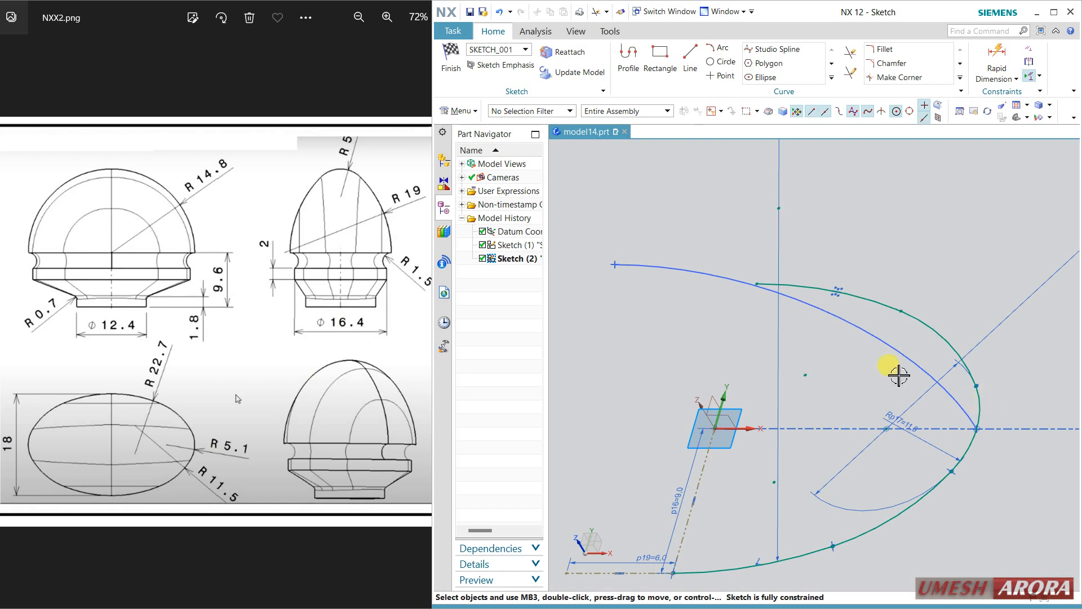
pyautogui.click(449, 59)
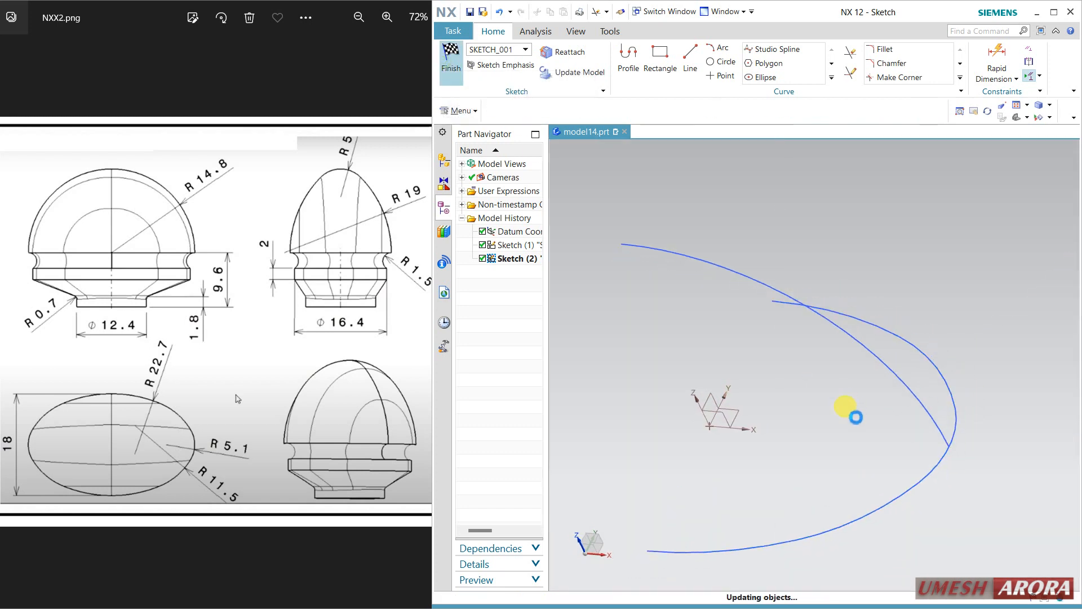
pyautogui.moveTo(781, 430)
pyautogui.mouseDown(button='middle')
pyautogui.moveTo(720, 415)
pyautogui.moveTo(780, 416)
pyautogui.moveTo(771, 431)
pyautogui.moveTo(716, 423)
pyautogui.mouseUp(button='middle')
pyautogui.click(448, 74)
pyautogui.click(797, 434)
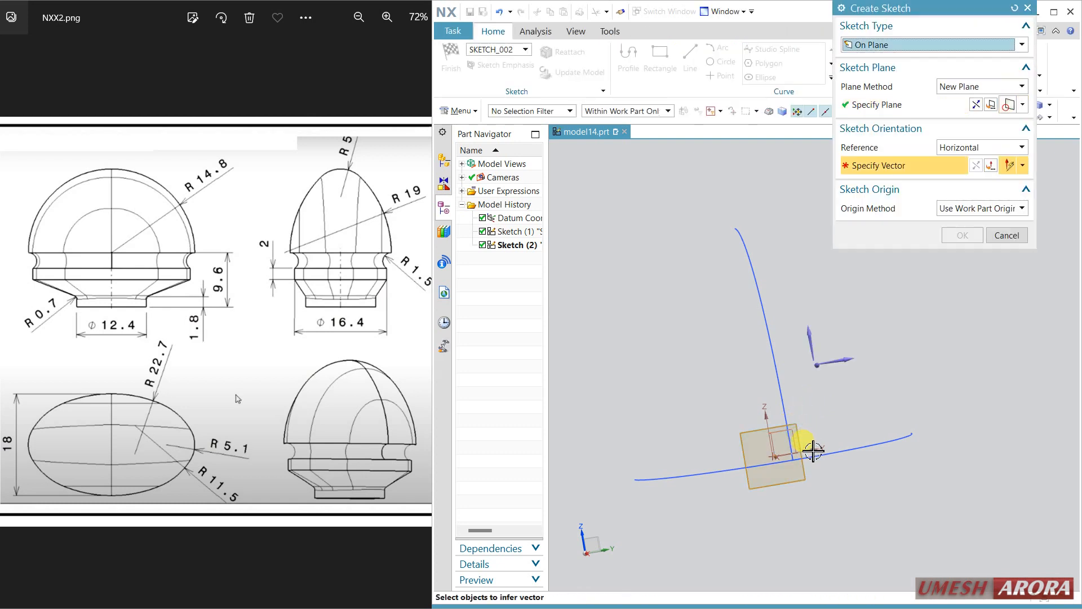
pyautogui.click(813, 451)
pyautogui.middleClick(775, 423)
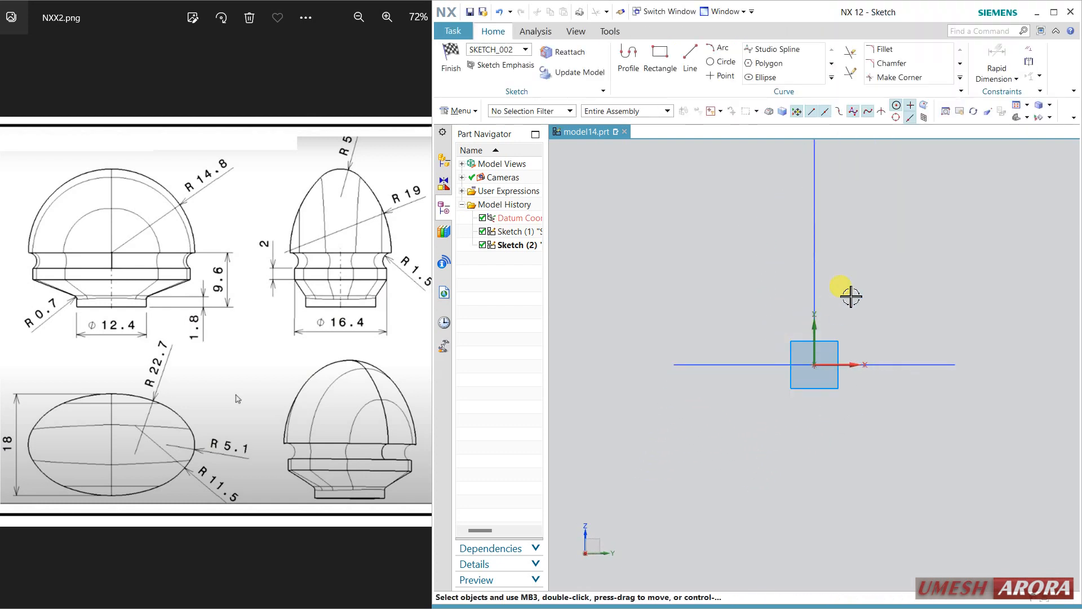
# Sketch a circle passing through the upper end of the existing dome arc and set its diameter to 10 mm
pyautogui.press('o')
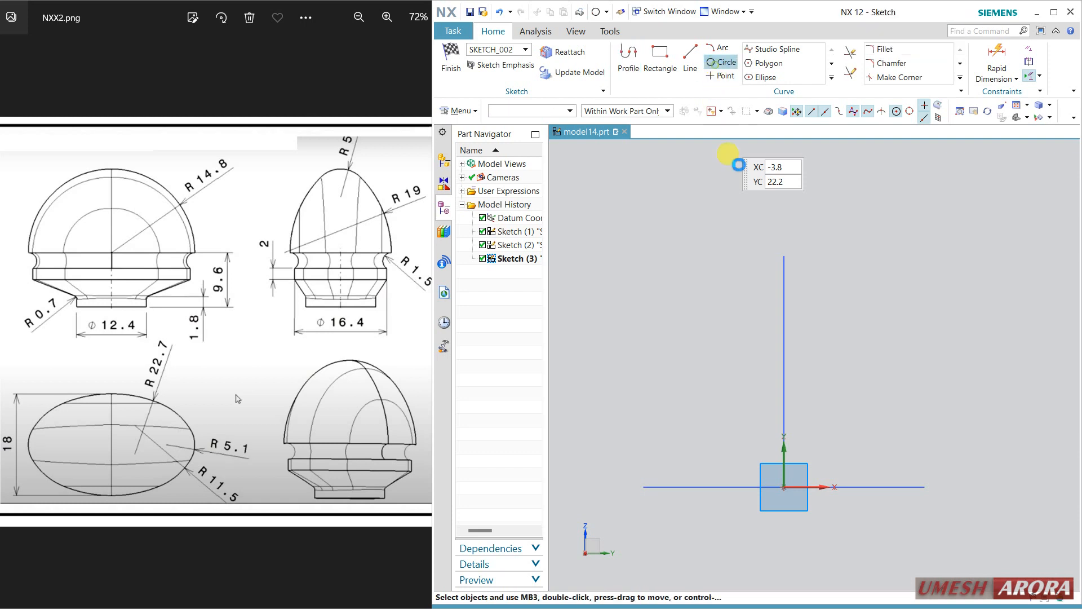
pyautogui.click(753, 309)
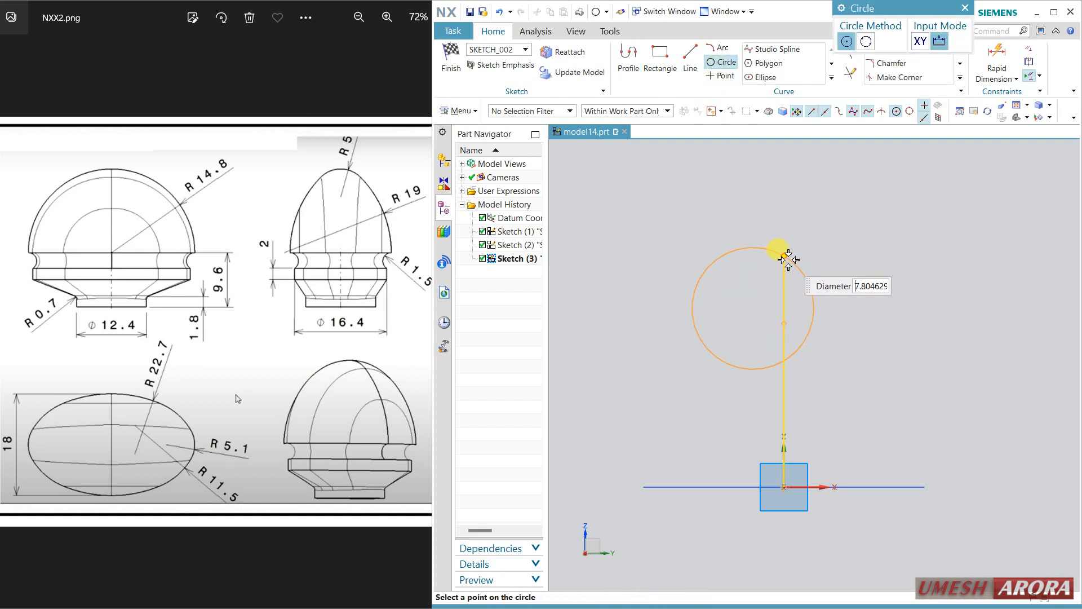
pyautogui.click(796, 255)
pyautogui.press('Escape')
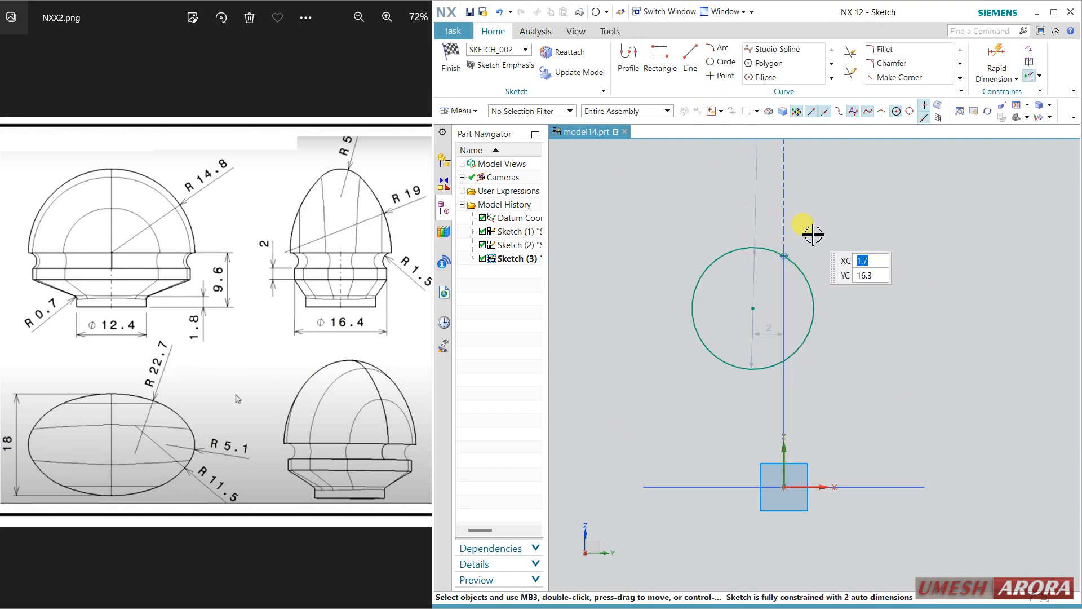
pyautogui.doubleClick(759, 192)
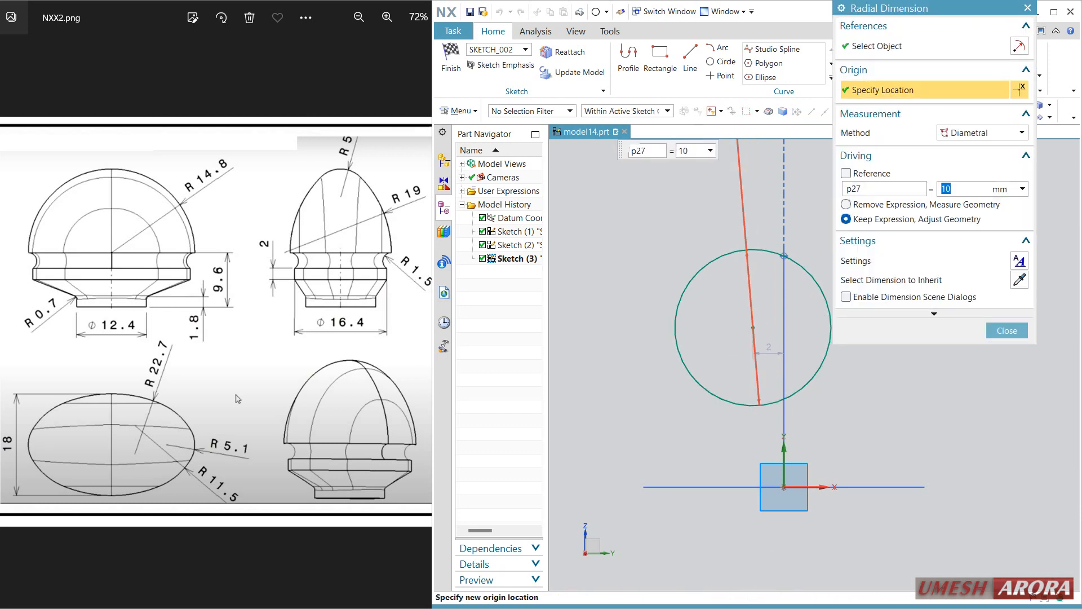
pyautogui.click(666, 298)
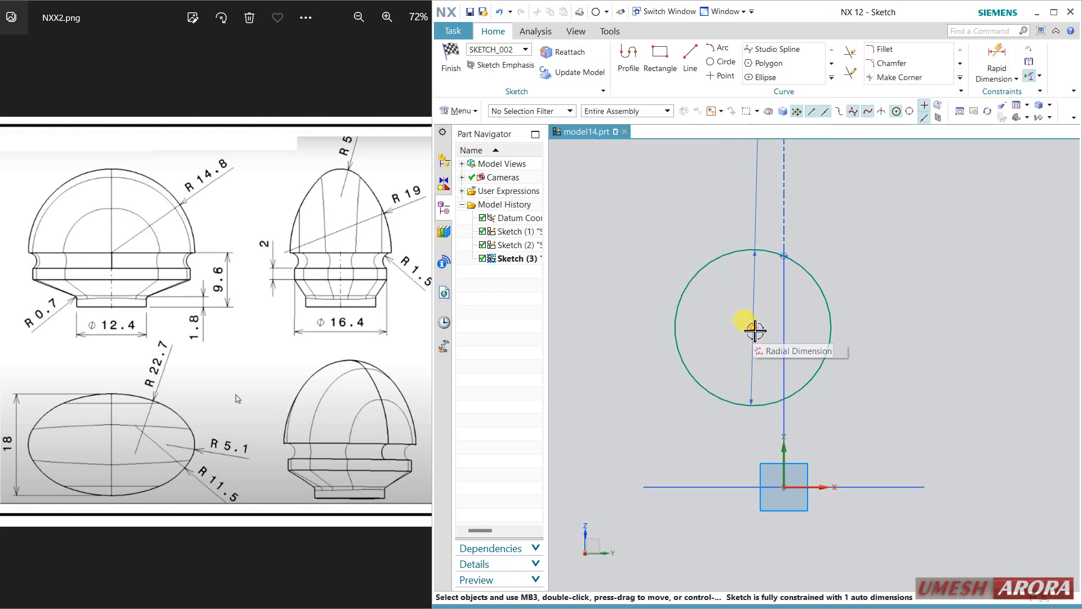
# Constrain the circle's centre to lie on the sketch's vertical axis
pyautogui.click(754, 330)
pyautogui.click(786, 448)
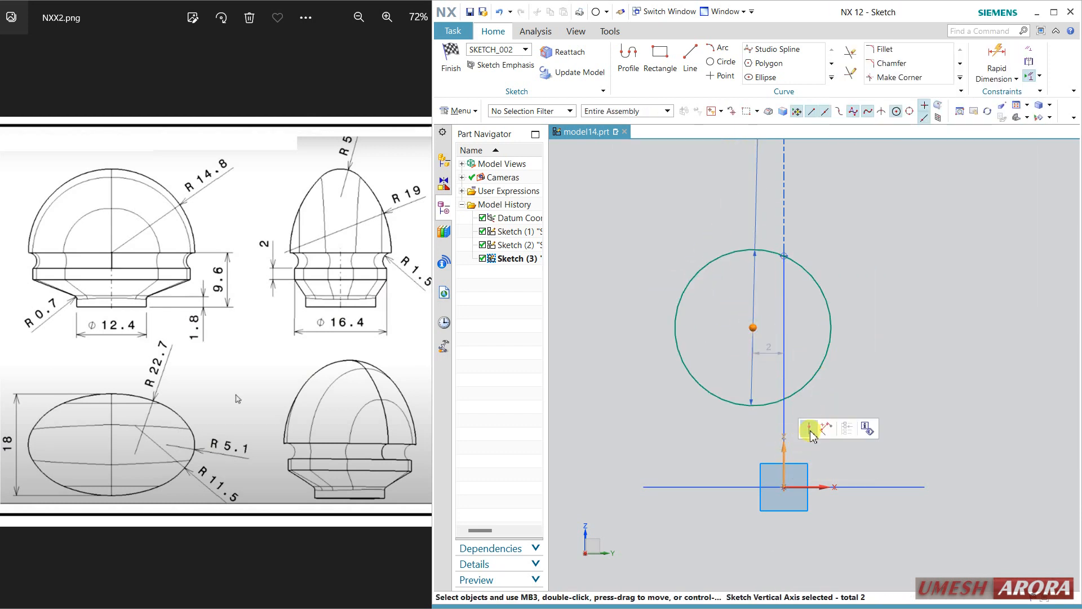
pyautogui.click(810, 430)
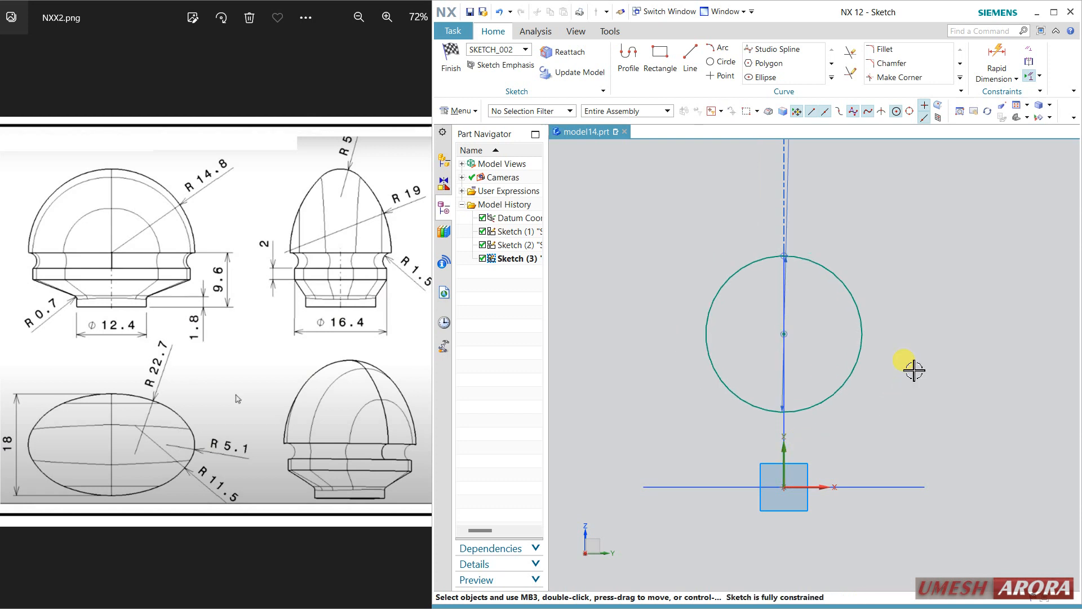
# Draw an arc of about 28.8 mm radius from the end of the base outline on the positive Y side, tangent to the circle
pyautogui.click(722, 49)
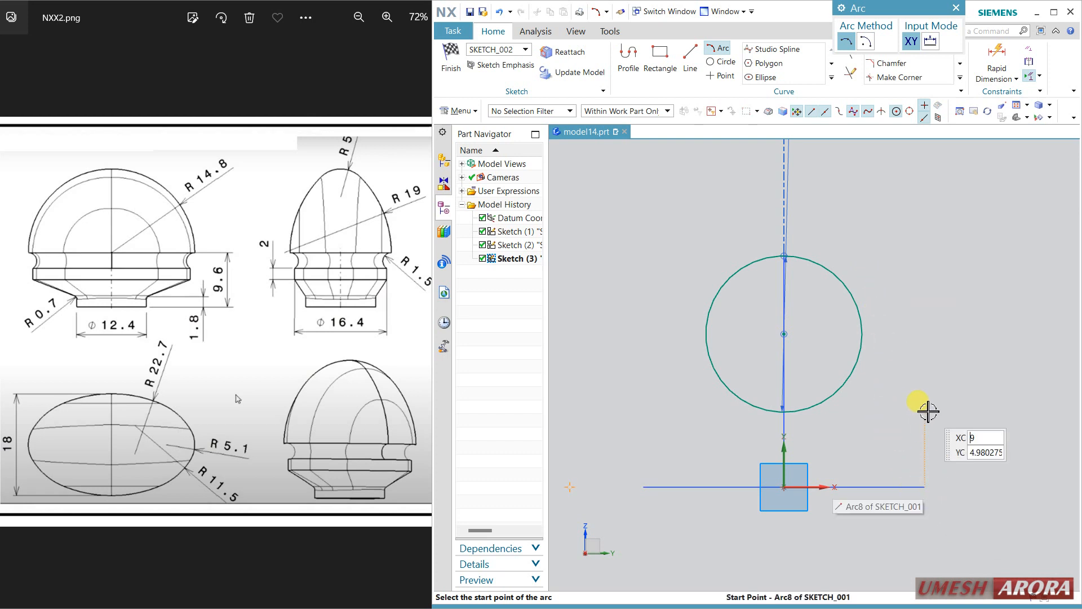
pyautogui.moveTo(925, 406); pyautogui.dragTo(920, 437, button='middle')
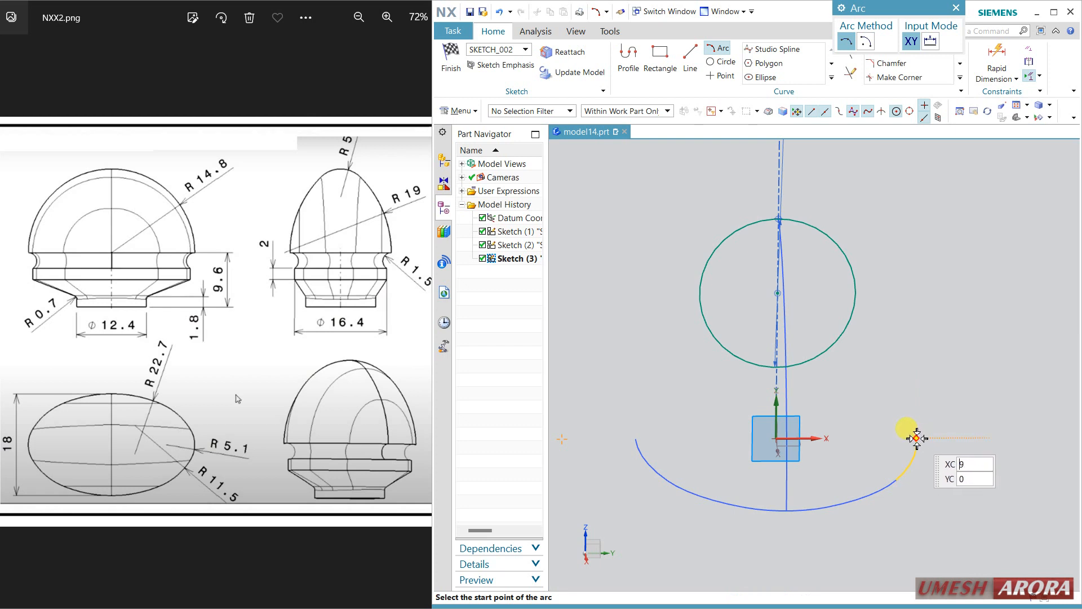
pyautogui.click(918, 438)
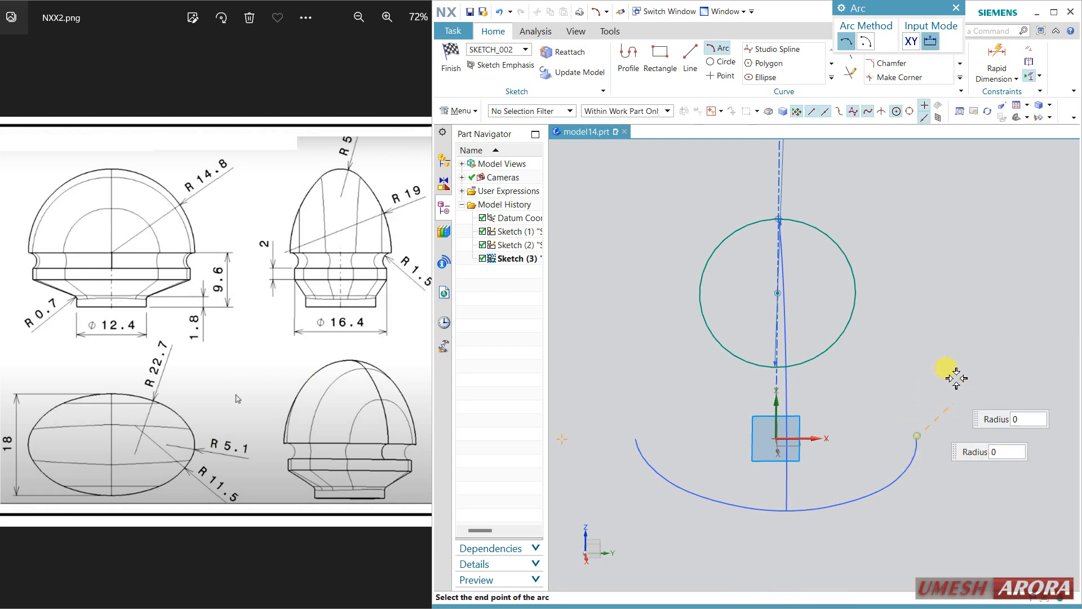
pyautogui.click(842, 250)
pyautogui.click(874, 296)
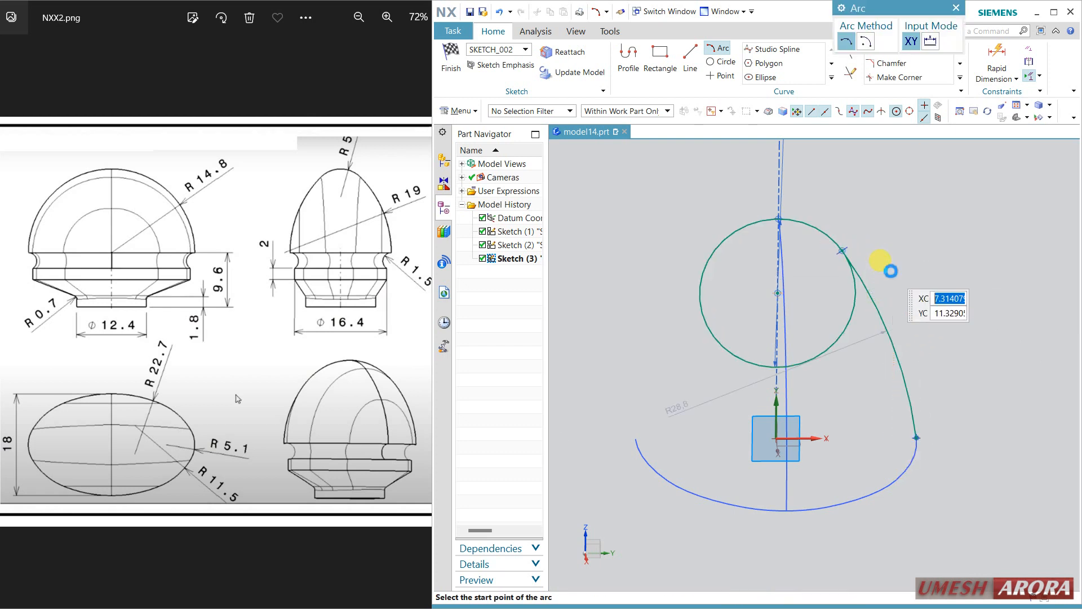
pyautogui.press('Escape')
pyautogui.press('F8')
pyautogui.keyDown('shift'); pyautogui.moveTo(917, 351); pyautogui.dragTo(896, 270, button='middle'); pyautogui.keyUp('shift')
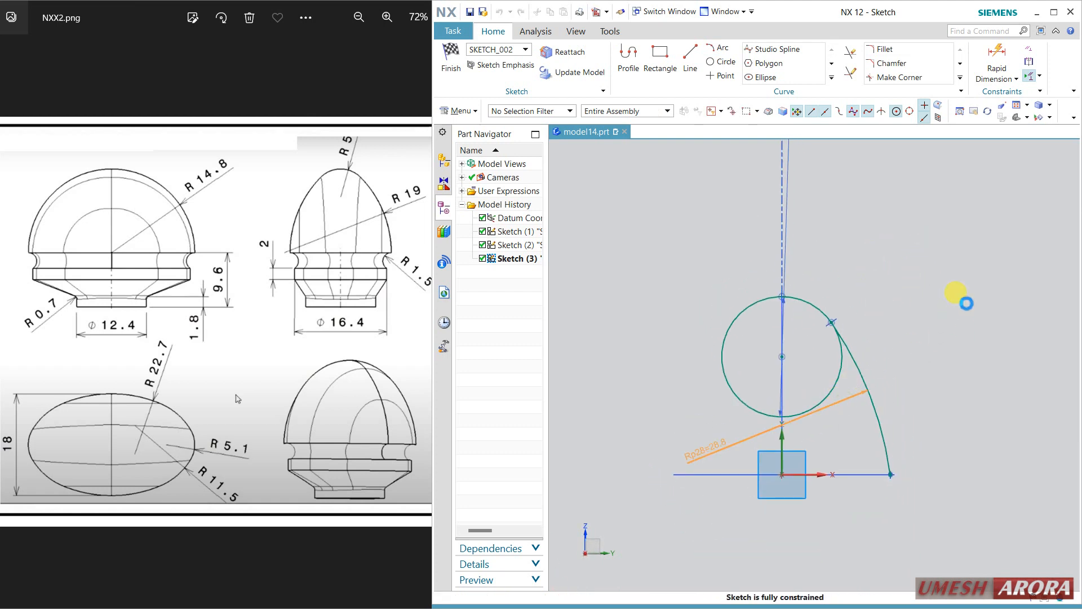
pyautogui.press('Escape')
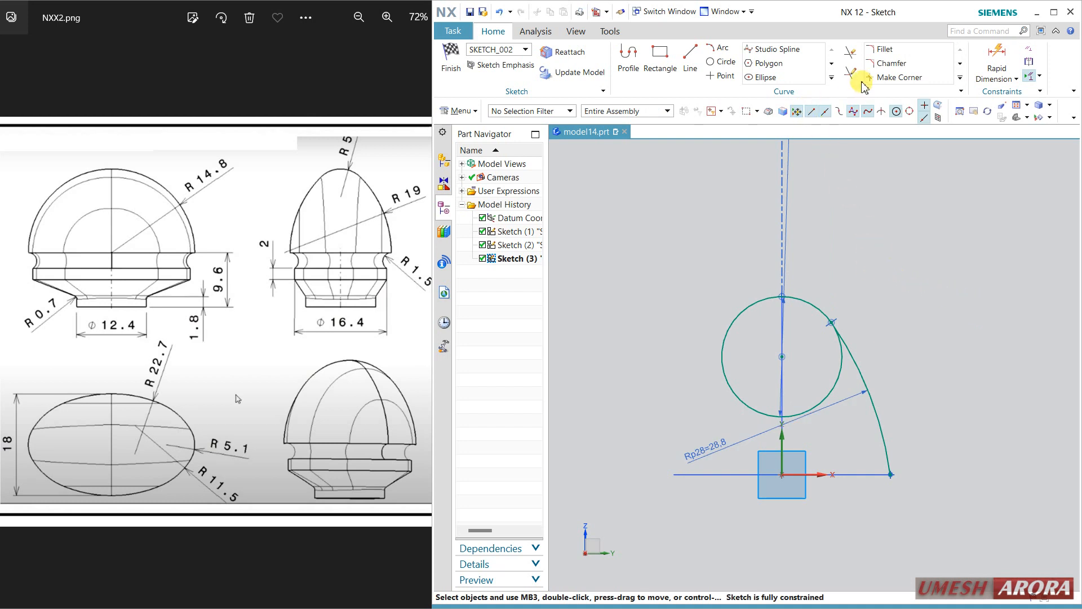
# Mirror the side arc about the sketch's vertical axis
pyautogui.click(833, 78)
pyautogui.click(783, 89)
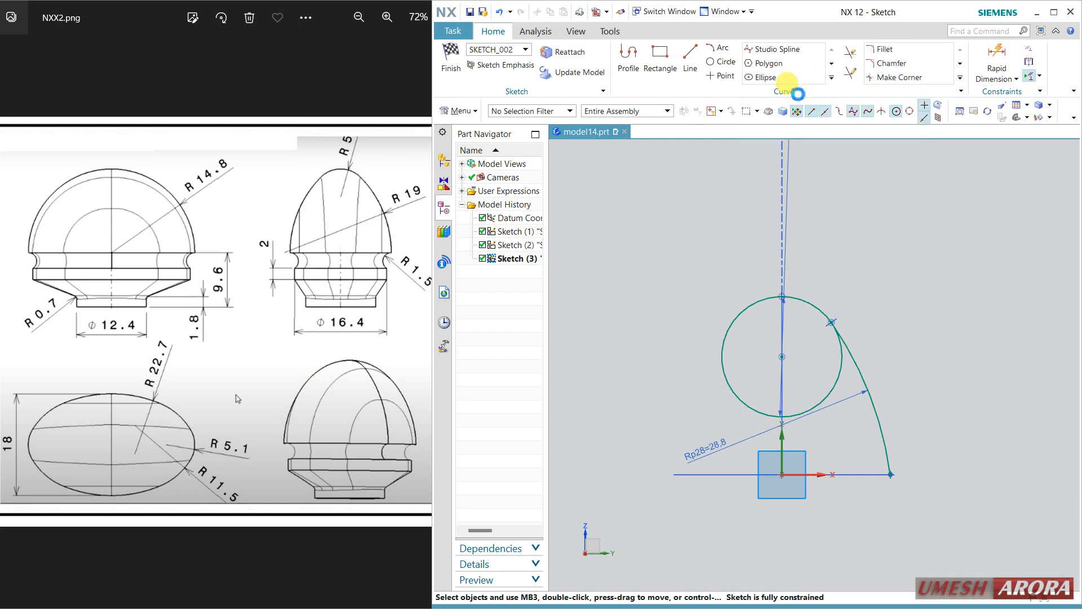
pyautogui.click(860, 362)
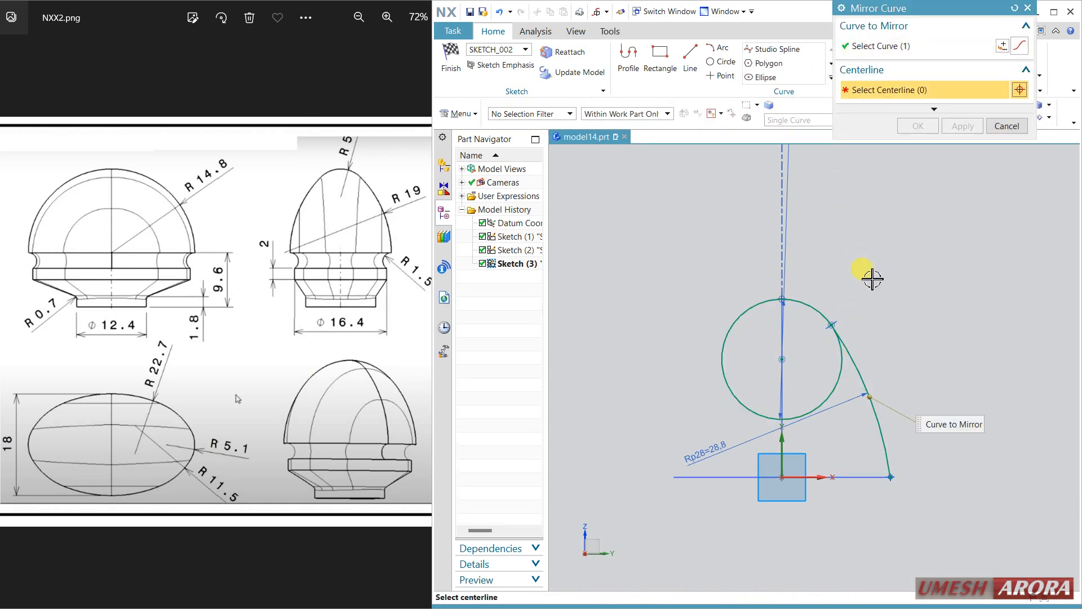
pyautogui.click(782, 443)
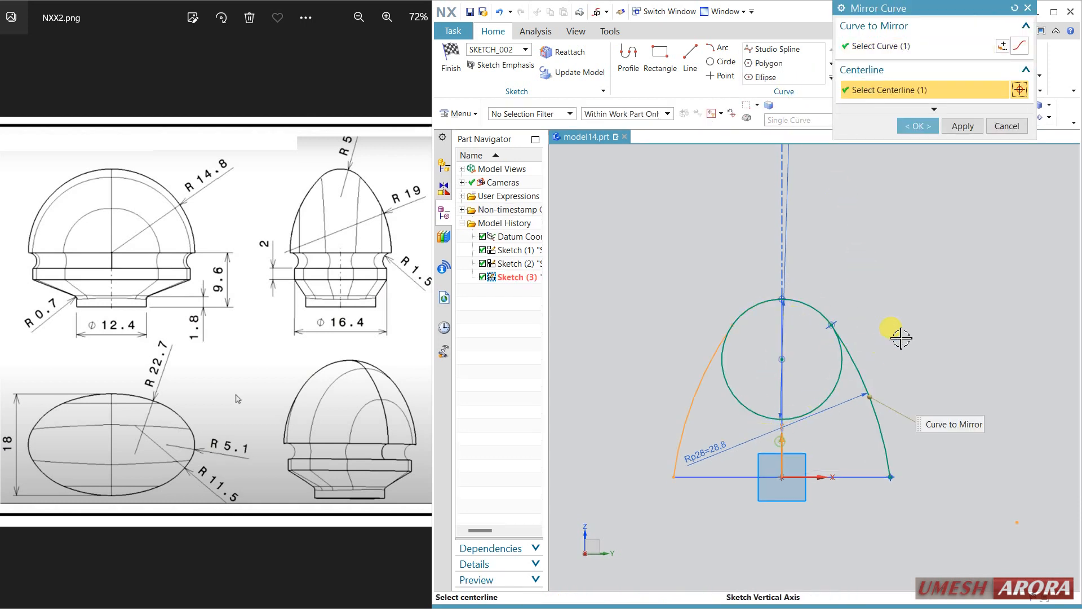
pyautogui.middleClick(905, 329)
# Trim the circle's lower part between the two side arcs, keeping the top cap, and finish the sketch
pyautogui.click(853, 53)
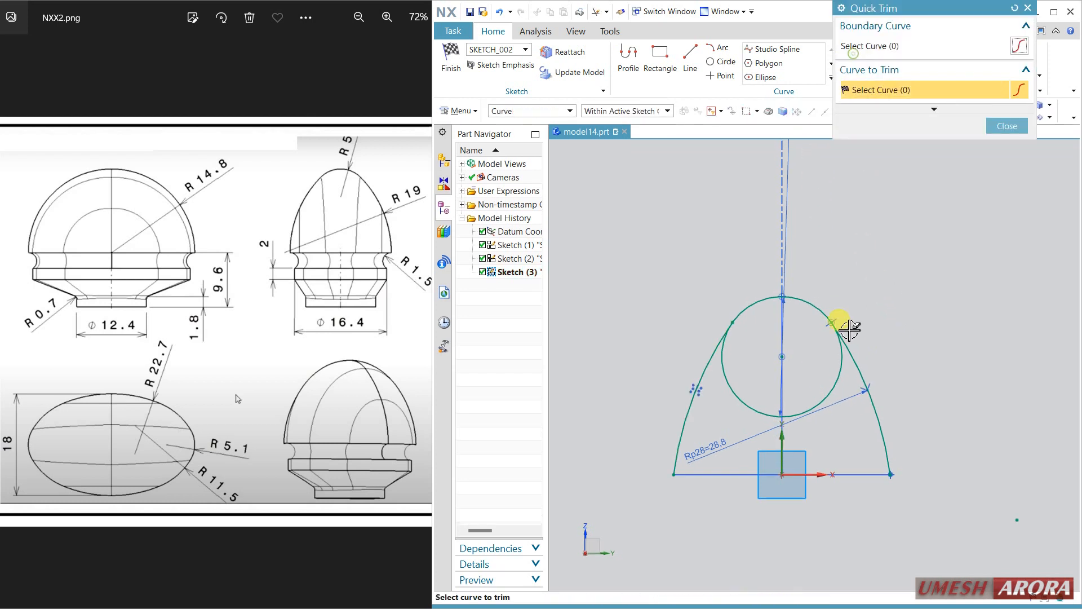
pyautogui.click(833, 389)
pyautogui.middleClick(874, 296)
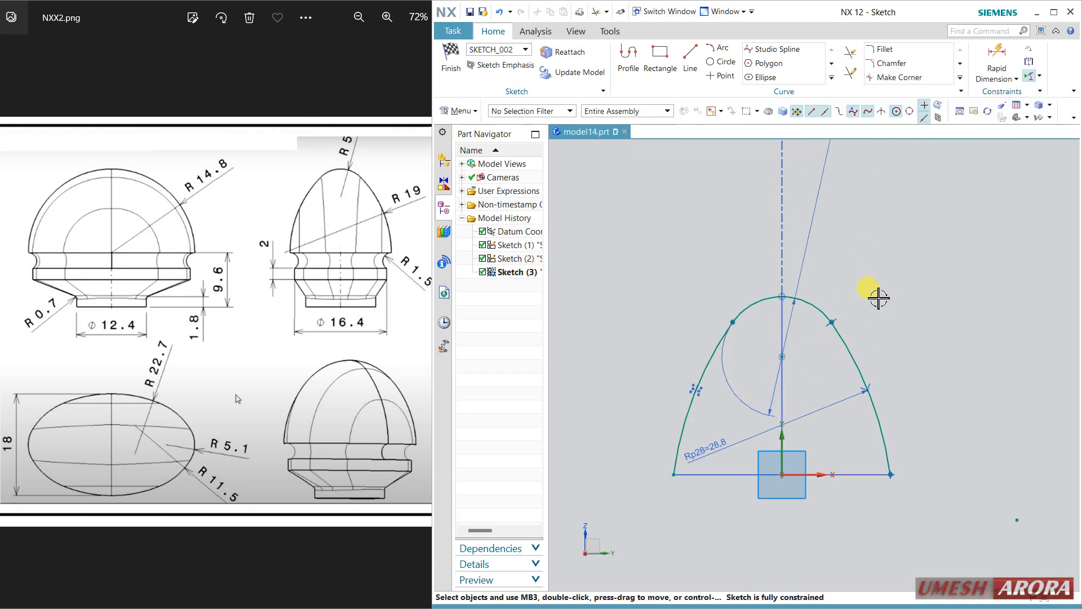
pyautogui.moveTo(877, 297)
pyautogui.mouseDown(button='middle')
pyautogui.moveTo(925, 315)
pyautogui.moveTo(893, 338)
pyautogui.mouseUp(button='middle')
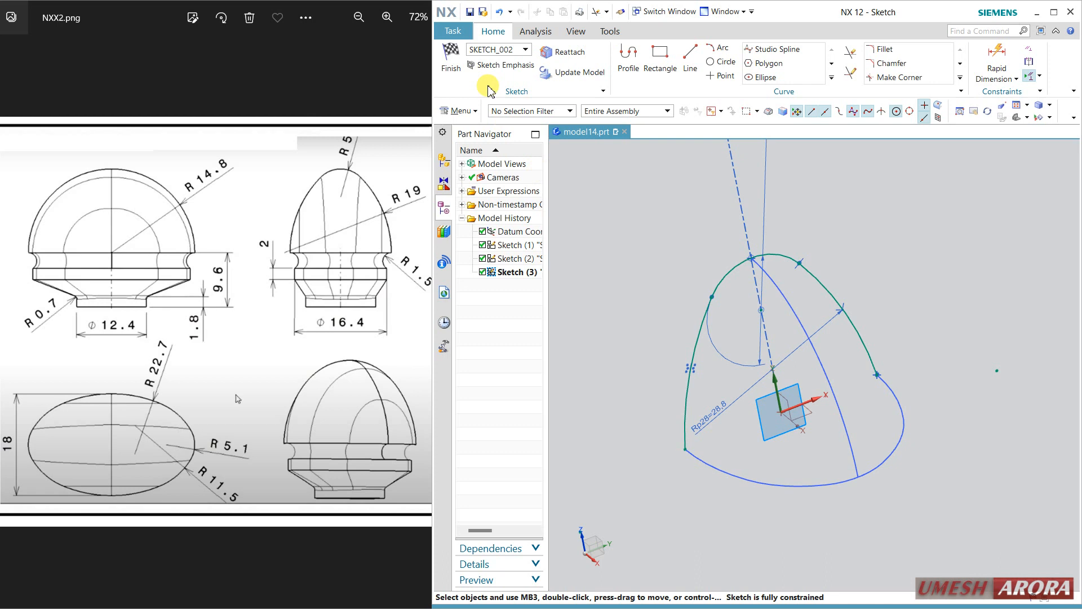
pyautogui.click(450, 61)
# Start a Studio Surface with the YZ dome profile as the first section and the oval base outline as the second
pyautogui.moveTo(712, 355)
pyautogui.mouseDown(button='middle')
pyautogui.moveTo(761, 379)
pyautogui.moveTo(734, 373)
pyautogui.mouseUp(button='middle')
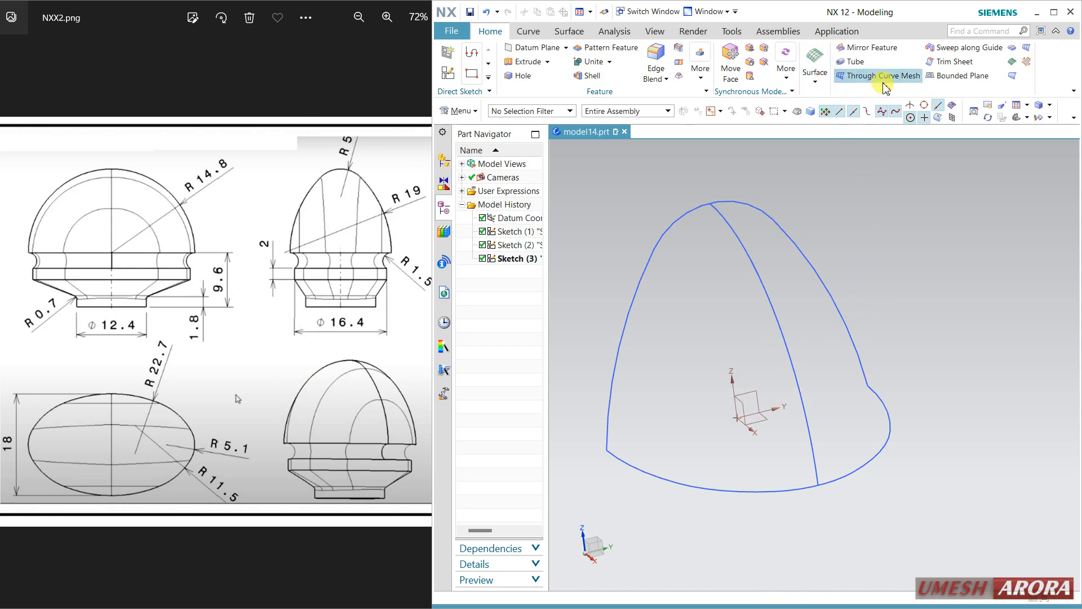
pyautogui.click(1014, 62)
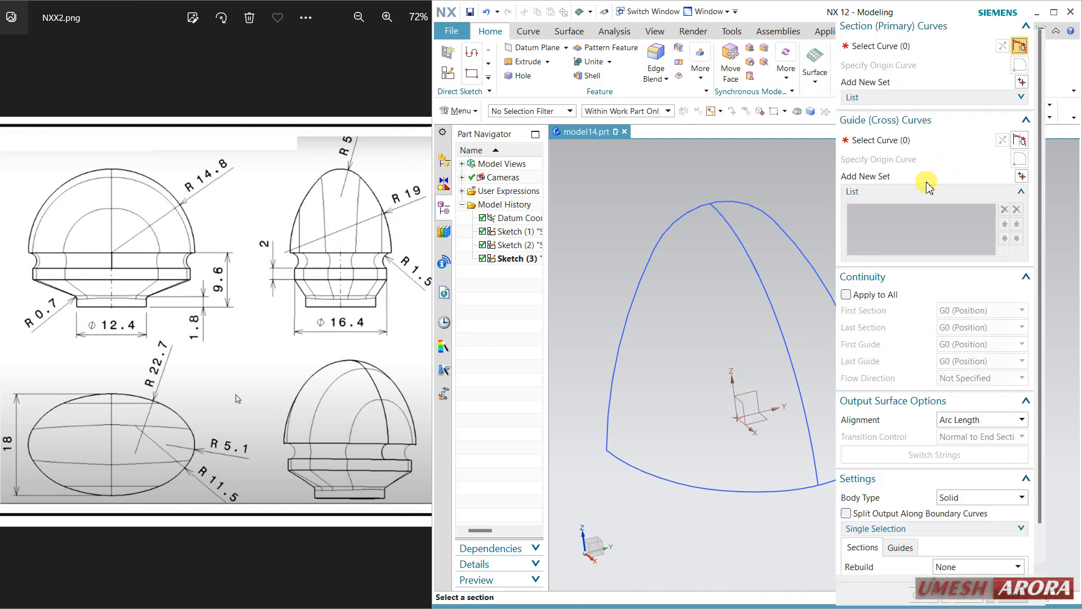
pyautogui.keyDown('shift'); pyautogui.moveTo(701, 235); pyautogui.dragTo(715, 237, button='middle'); pyautogui.keyUp('shift')
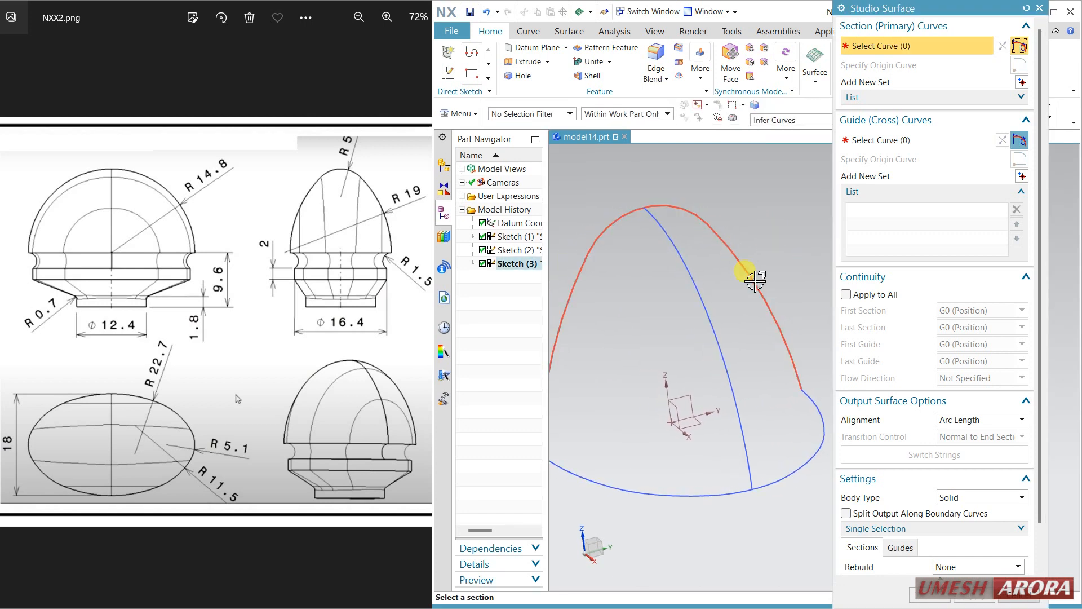
pyautogui.click(777, 325)
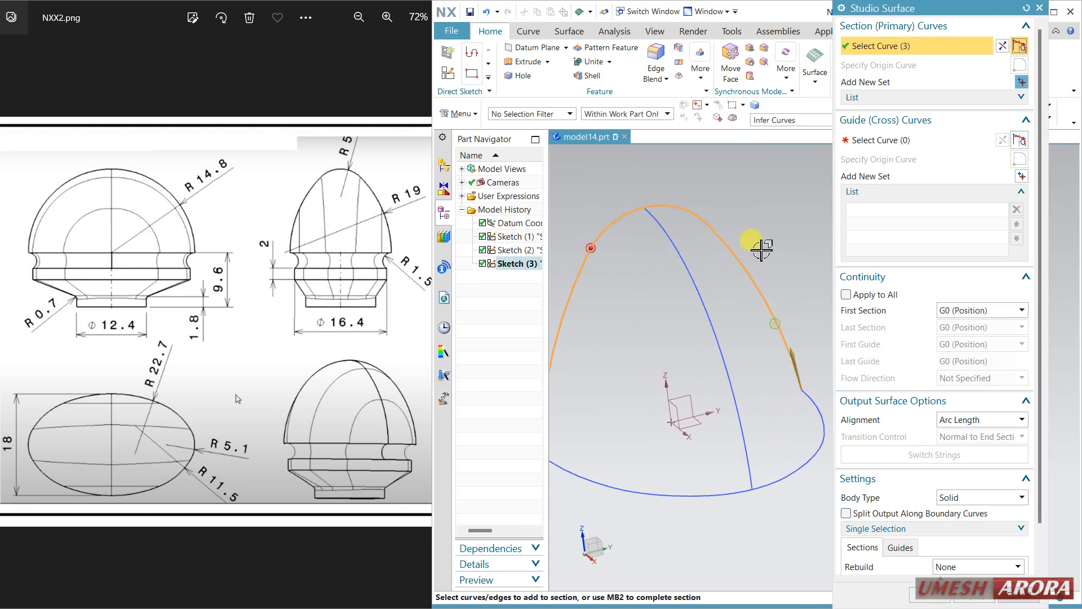
pyautogui.click(1020, 84)
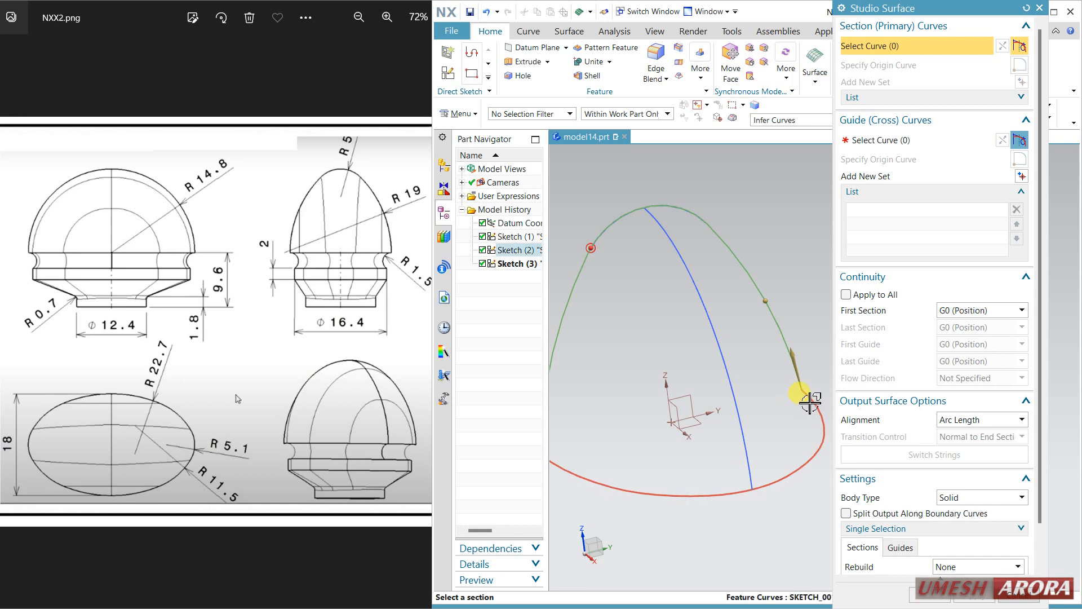
pyautogui.click(805, 376)
pyautogui.keyDown('shift'); pyautogui.moveTo(785, 309); pyautogui.dragTo(817, 297, button='middle'); pyautogui.keyUp('shift')
# Add the dome arc running from the apex to the base outline as the surface's guide curve and inspect the preview's lower corner
pyautogui.click(901, 141)
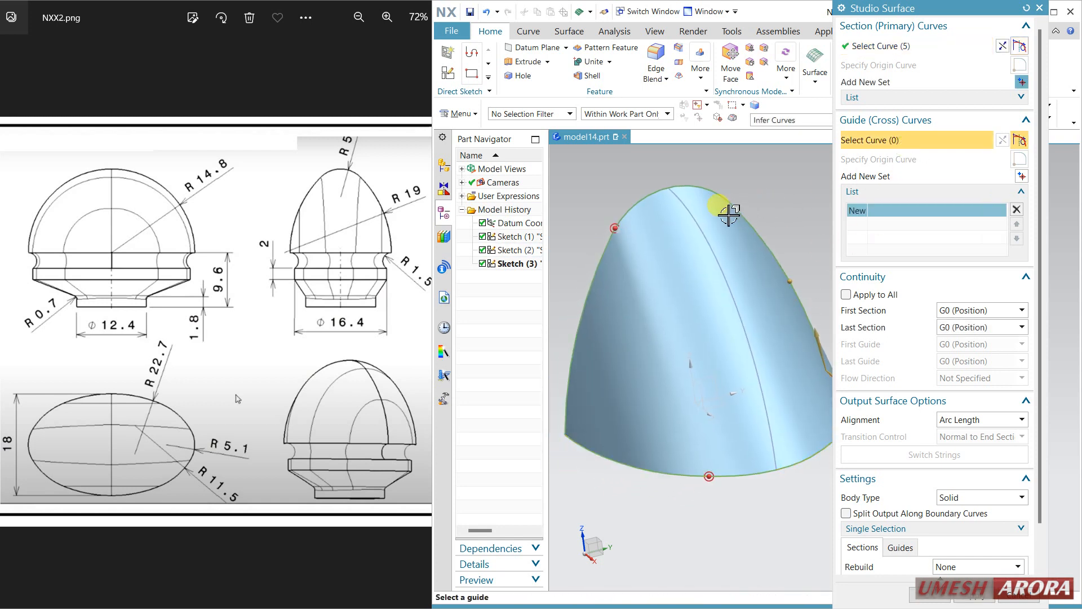
pyautogui.click(696, 222)
pyautogui.moveTo(666, 526); pyautogui.dragTo(700, 476, button='middle')
pyautogui.click(660, 445)
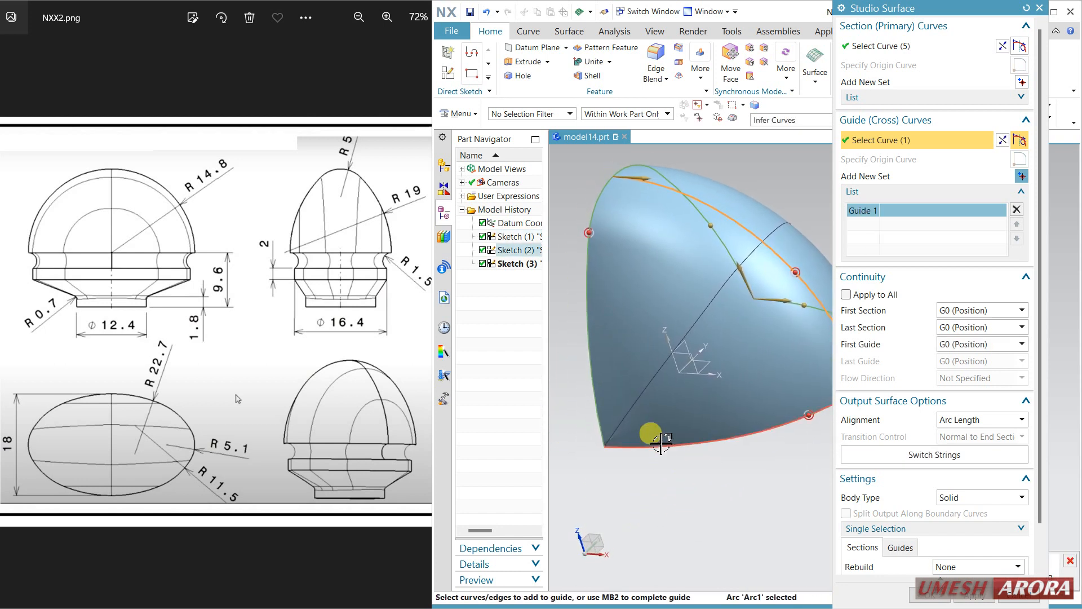
pyautogui.scroll(9, 622, 449)
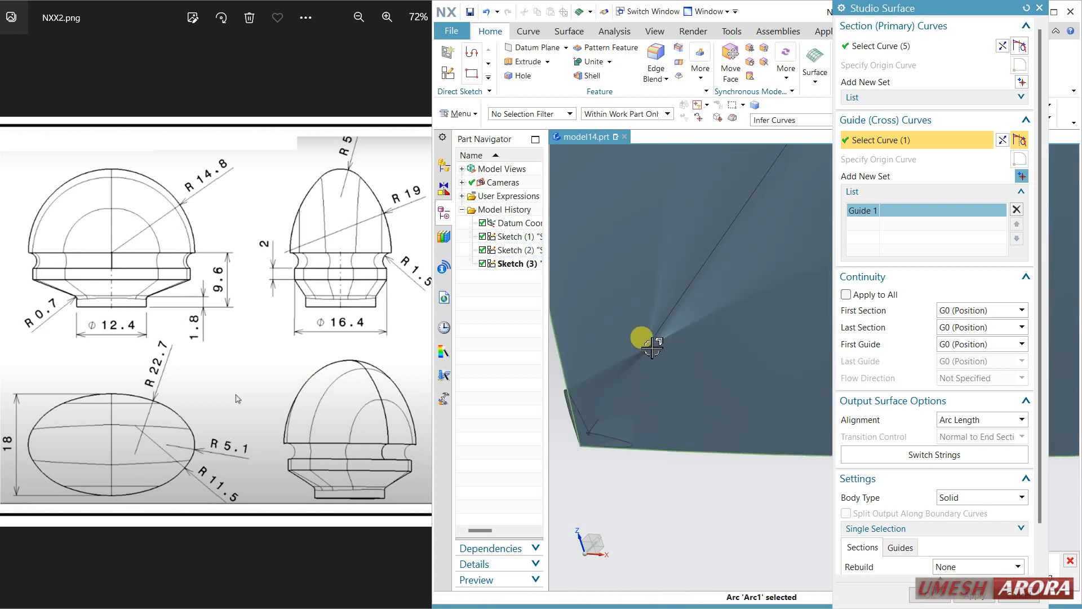
pyautogui.scroll(-3, 609, 444)
pyautogui.scroll(-2, 610, 450)
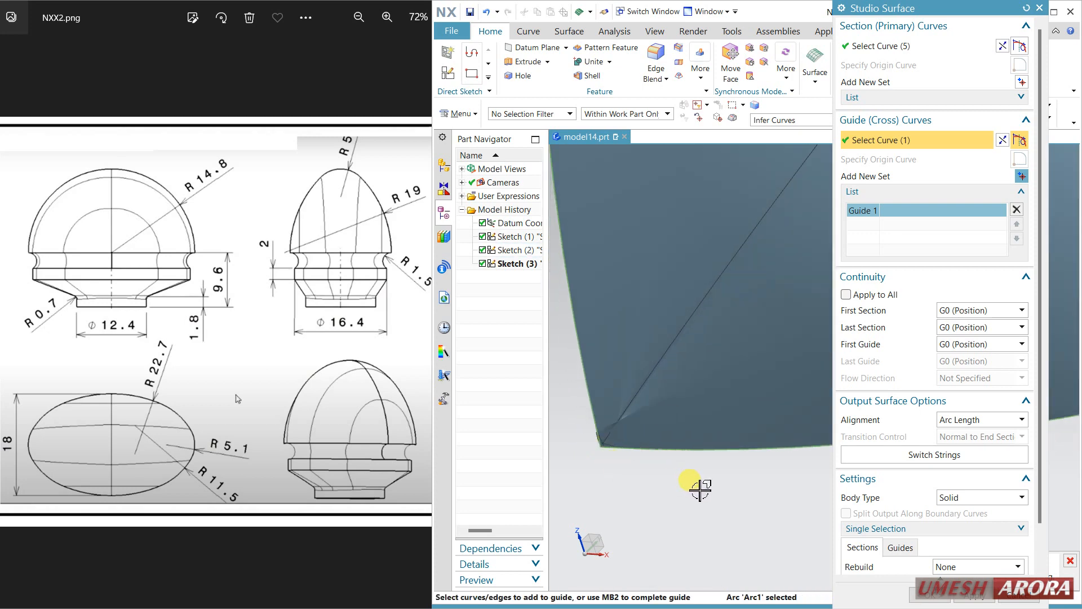
# Set the surface's alignment to By Points and inspect the preview's lower corner
pyautogui.click(959, 420)
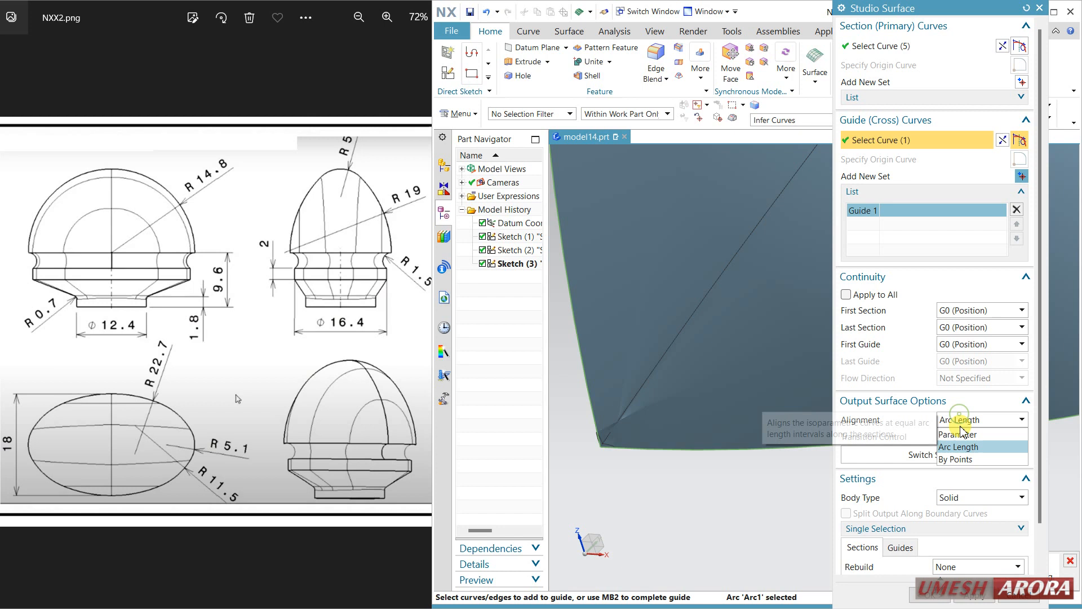
pyautogui.click(962, 459)
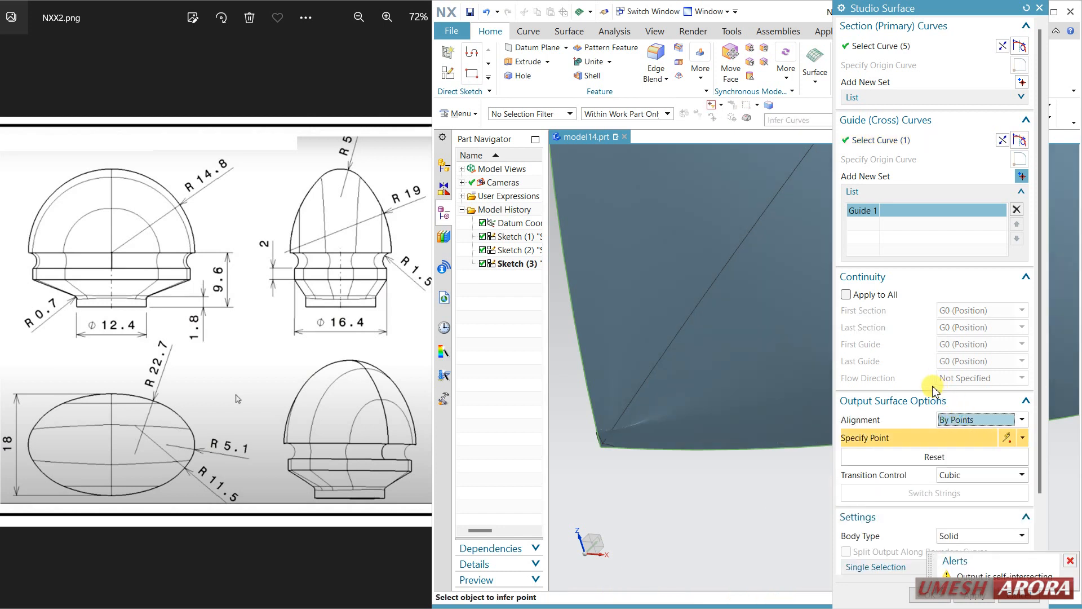
pyautogui.click(626, 450)
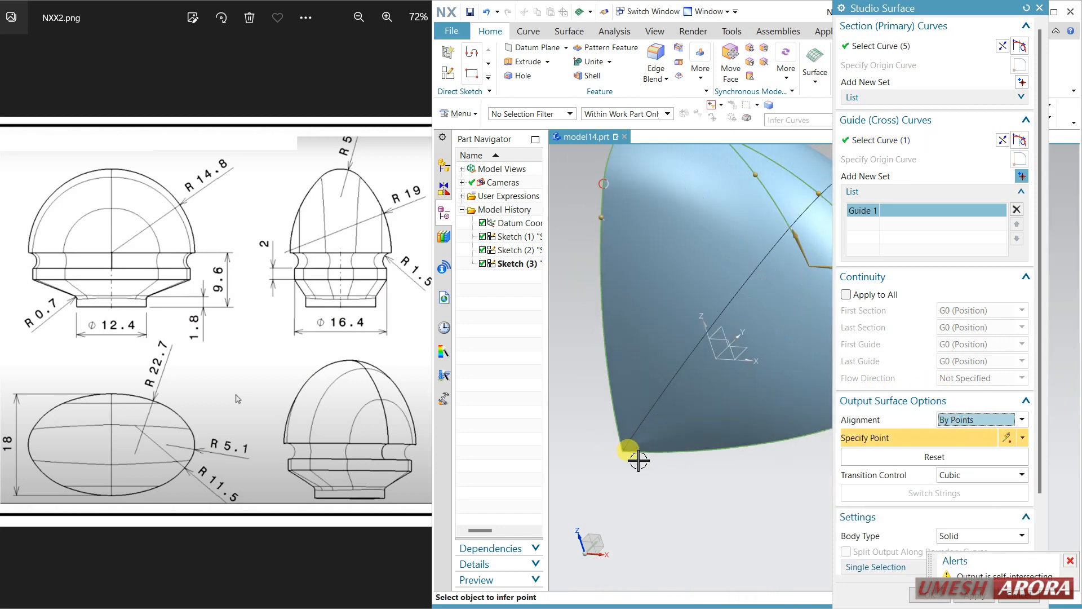
pyautogui.scroll(-3, 638, 461)
pyautogui.moveTo(754, 472)
pyautogui.mouseDown(button='middle')
pyautogui.moveTo(720, 495)
pyautogui.moveTo(730, 500)
pyautogui.moveTo(747, 479)
pyautogui.mouseUp(button='middle')
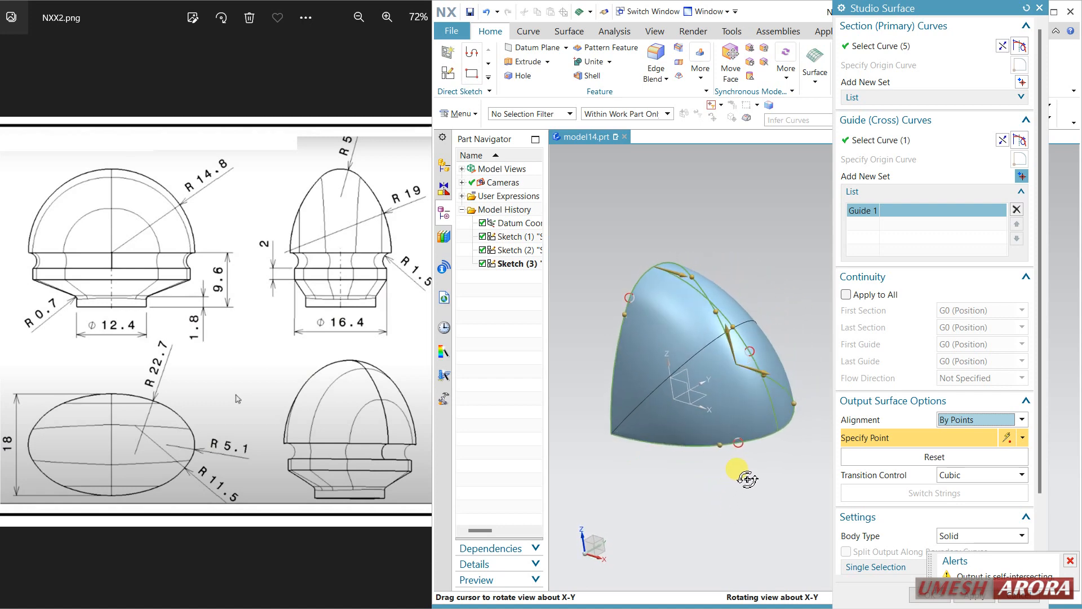
pyautogui.scroll(8, 620, 466)
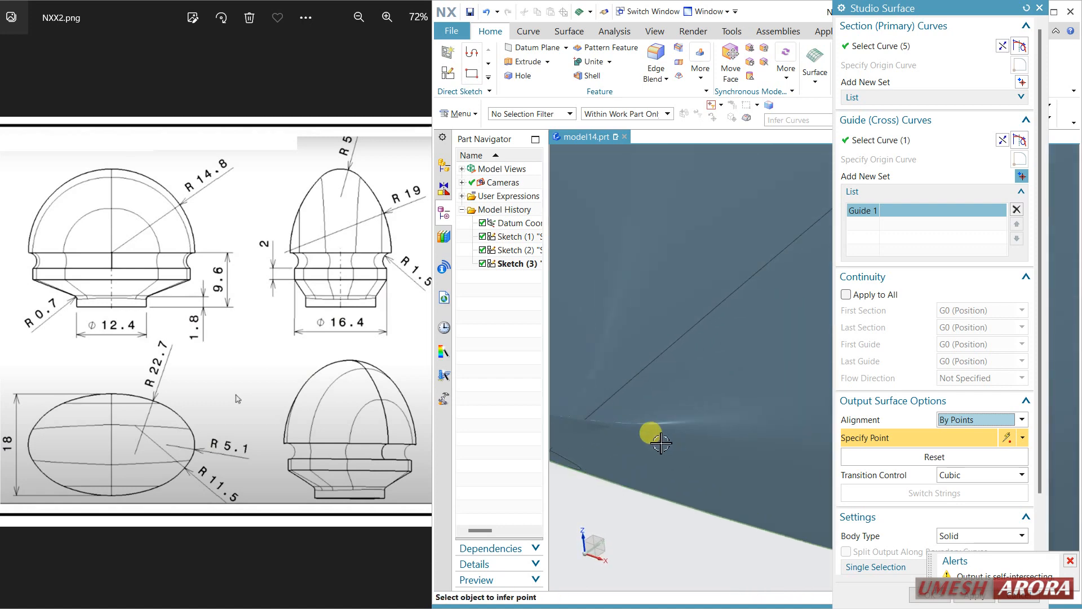
pyautogui.scroll(-2, 663, 441)
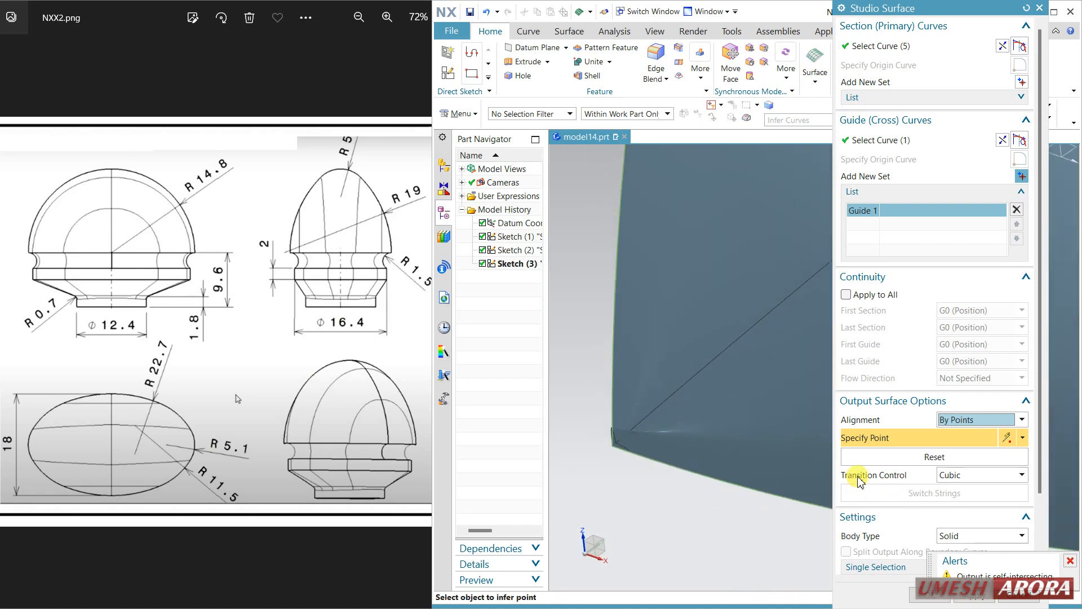
# Set the transition control to Linear and Blend and create the studio surface
pyautogui.click(950, 479)
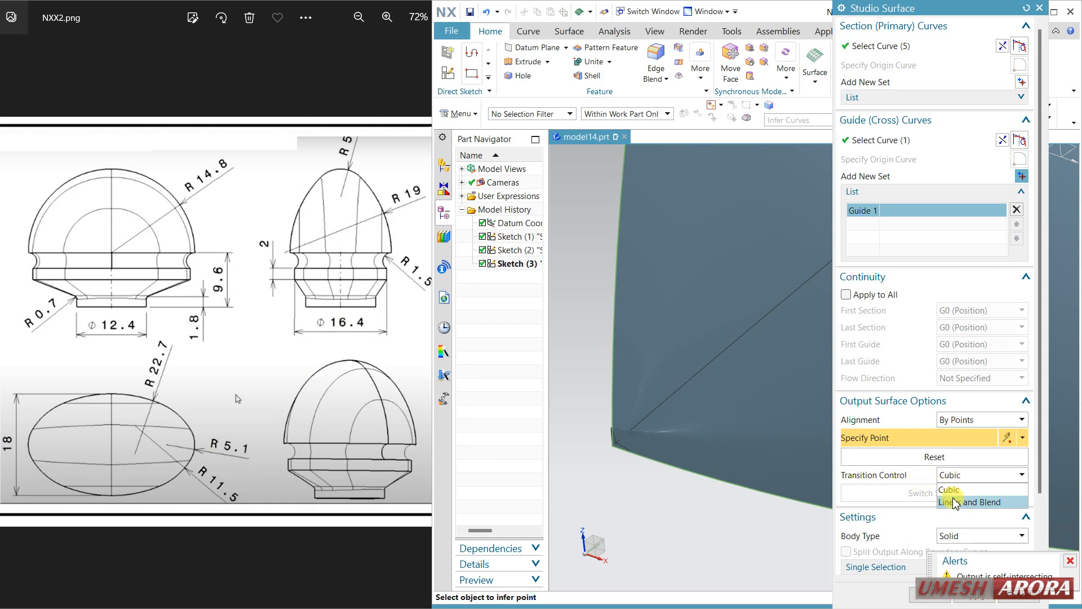
pyautogui.click(956, 502)
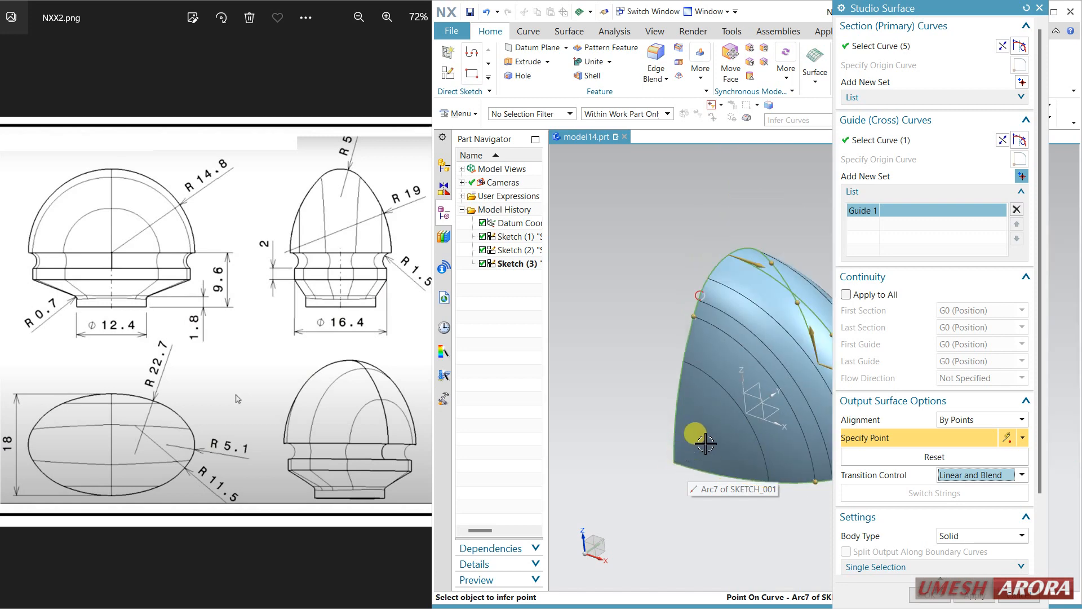
pyautogui.click(929, 595)
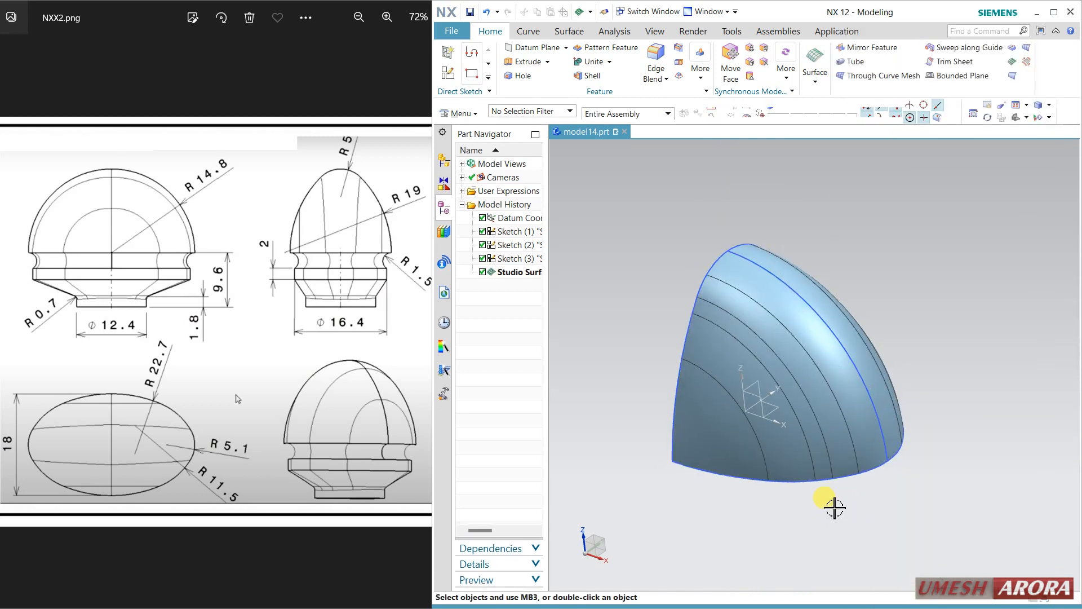
# Mirror the studio surface feature about the vertical YZ datum plane to form the full dome
pyautogui.moveTo(828, 502); pyautogui.dragTo(856, 488, button='middle')
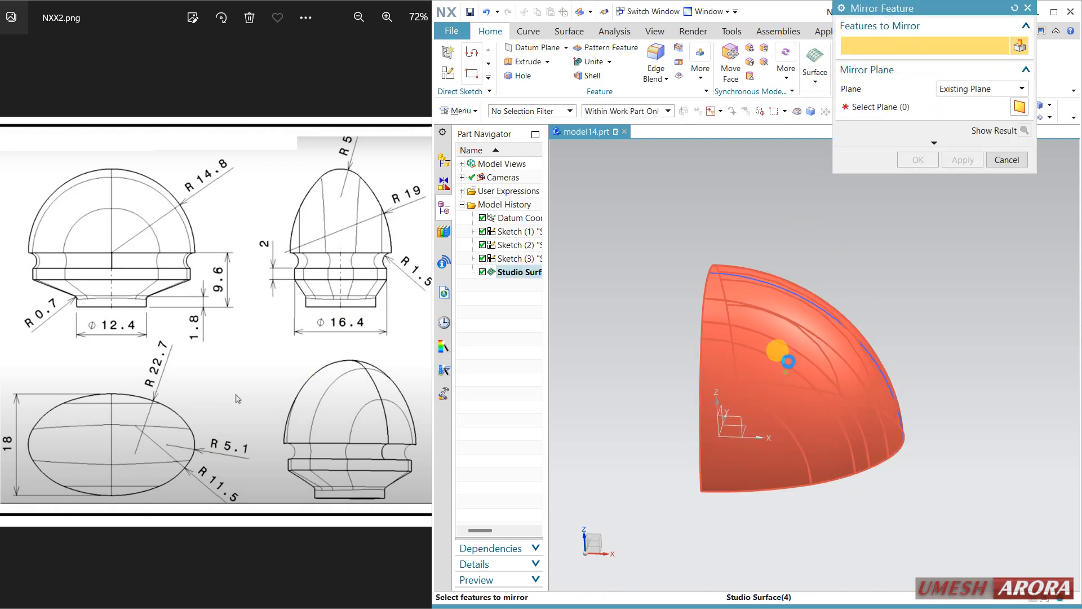
pyautogui.click(788, 361)
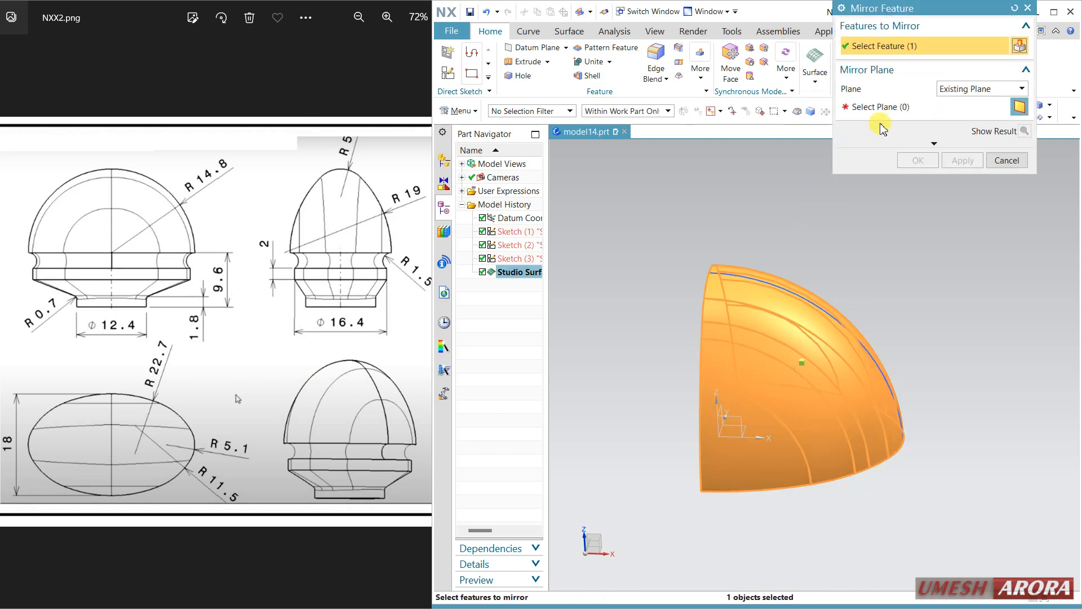
pyautogui.click(730, 406)
pyautogui.middleClick(808, 306)
pyautogui.moveTo(889, 316); pyautogui.dragTo(914, 315, button='middle')
pyautogui.moveTo(835, 509)
pyautogui.mouseDown(button='middle')
pyautogui.moveTo(816, 518)
pyautogui.moveTo(828, 569)
pyautogui.moveTo(832, 505)
pyautogui.mouseUp(button='middle')
pyautogui.moveTo(822, 452)
pyautogui.mouseDown(button='middle')
pyautogui.moveTo(819, 360)
pyautogui.moveTo(818, 471)
pyautogui.mouseUp(button='middle')
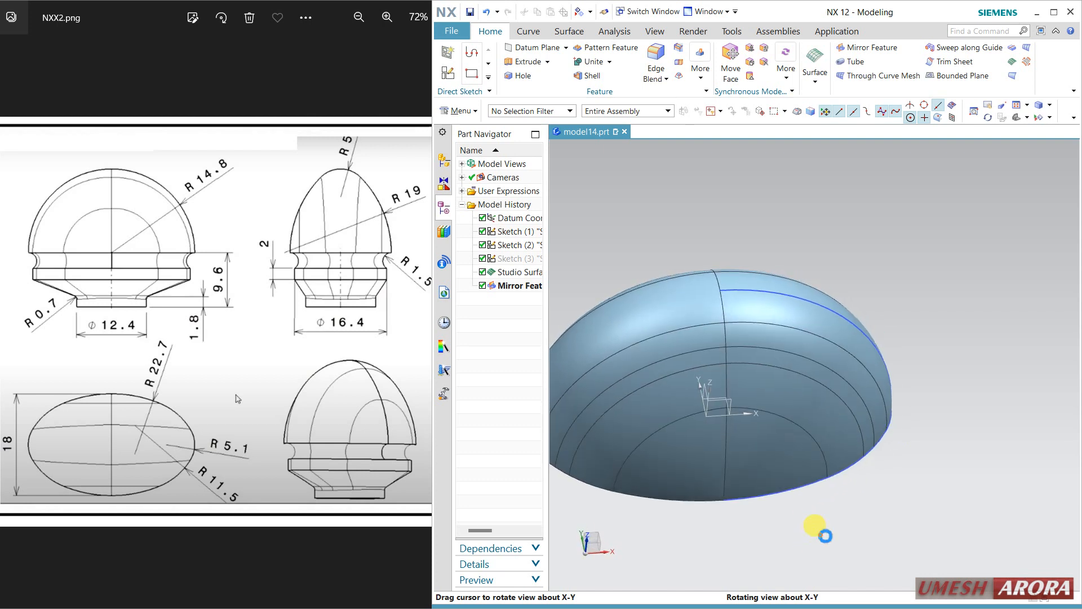
pyautogui.moveTo(825, 535); pyautogui.dragTo(821, 388, button='middle')
# Examine the dome faces across the mirror seam with a line-image reflection analysis, without keeping the analysis
pyautogui.click(614, 35)
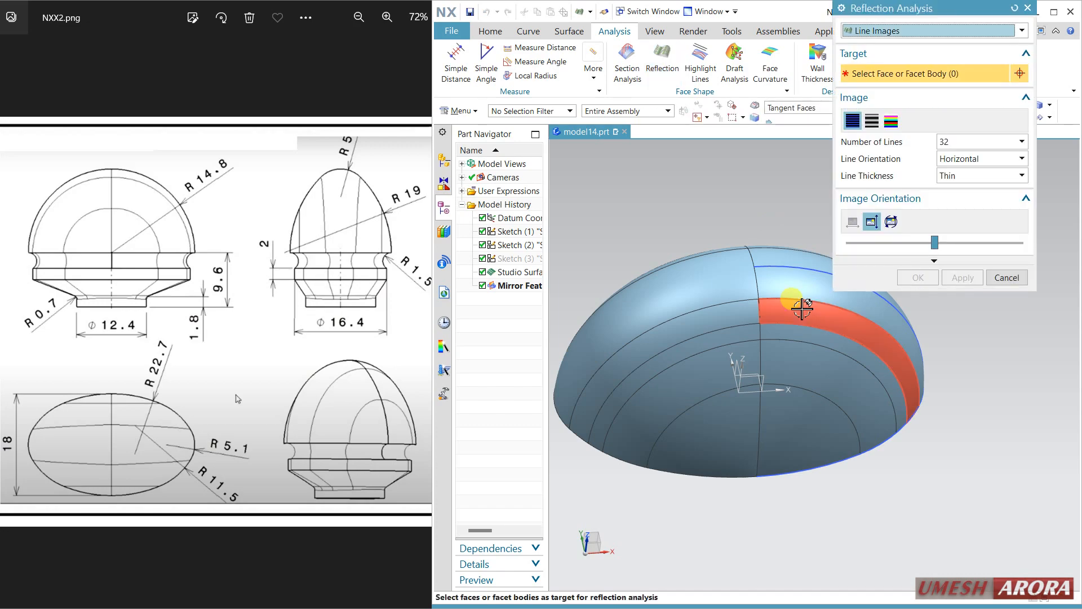
pyautogui.click(785, 302)
pyautogui.moveTo(783, 460); pyautogui.dragTo(776, 287, button='middle')
pyautogui.scroll(5, 776, 288)
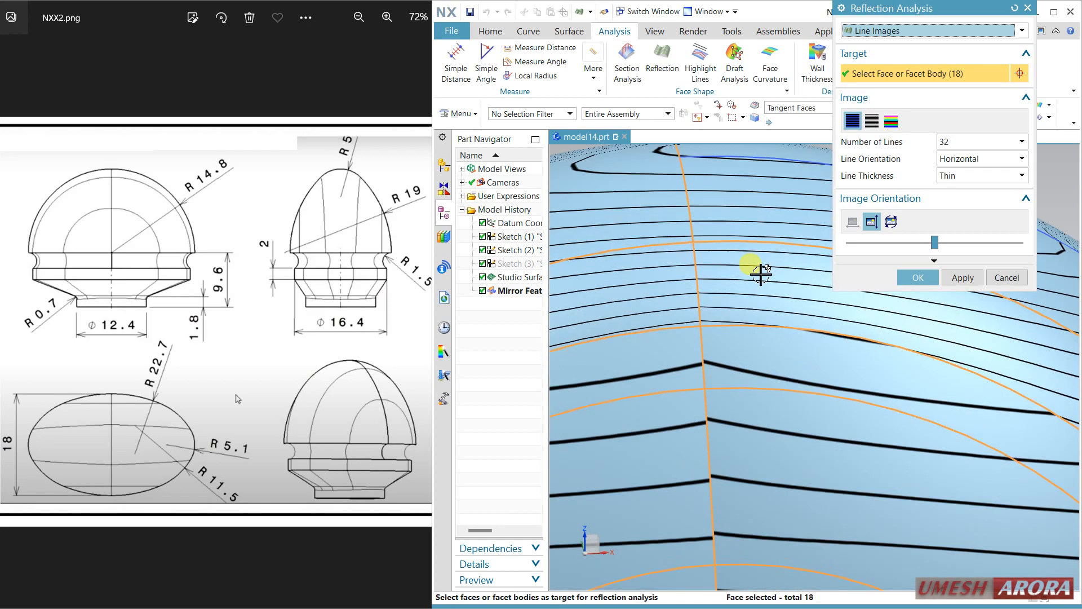
pyautogui.scroll(-5, 712, 356)
pyautogui.moveTo(708, 398)
pyautogui.mouseDown(button='middle')
pyautogui.moveTo(718, 423)
pyautogui.moveTo(721, 374)
pyautogui.moveTo(712, 414)
pyautogui.mouseUp(button='middle')
pyautogui.click(990, 281)
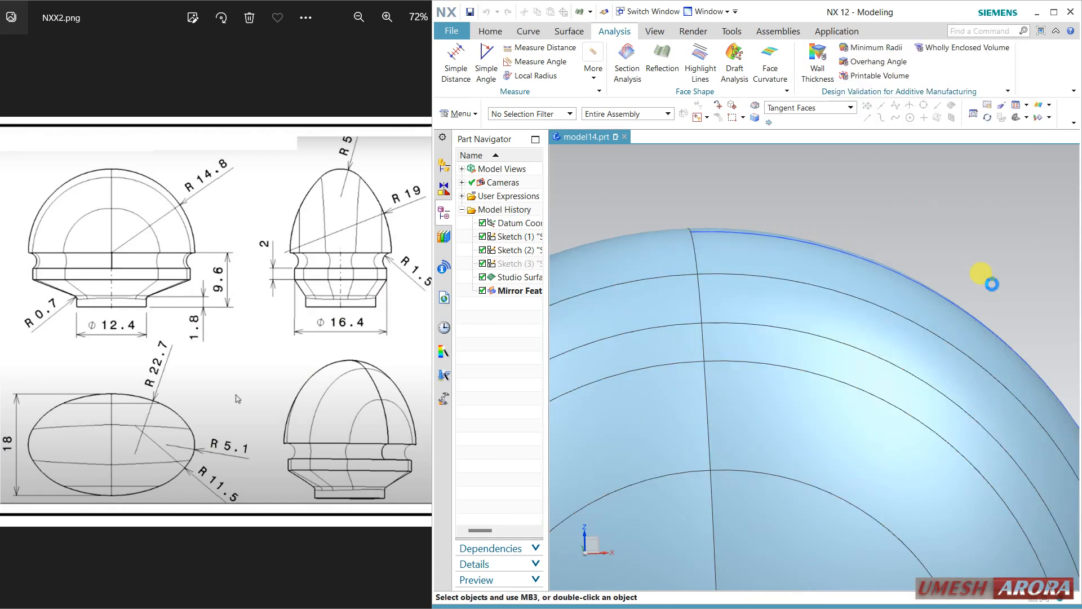
# Reopen the dome arc sketch and draw a horizontal line about 6.7 mm long from the apex, extending away from the arc
pyautogui.scroll(-3, 821, 308)
pyautogui.doubleClick(817, 278)
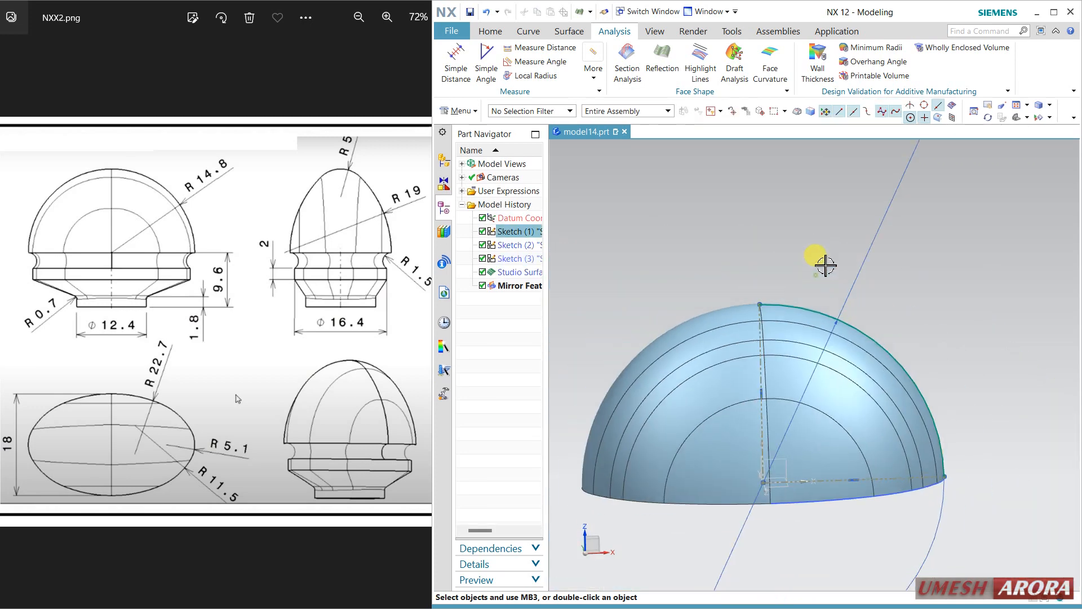
pyautogui.scroll(6, 785, 382)
pyautogui.scroll(-6, 755, 369)
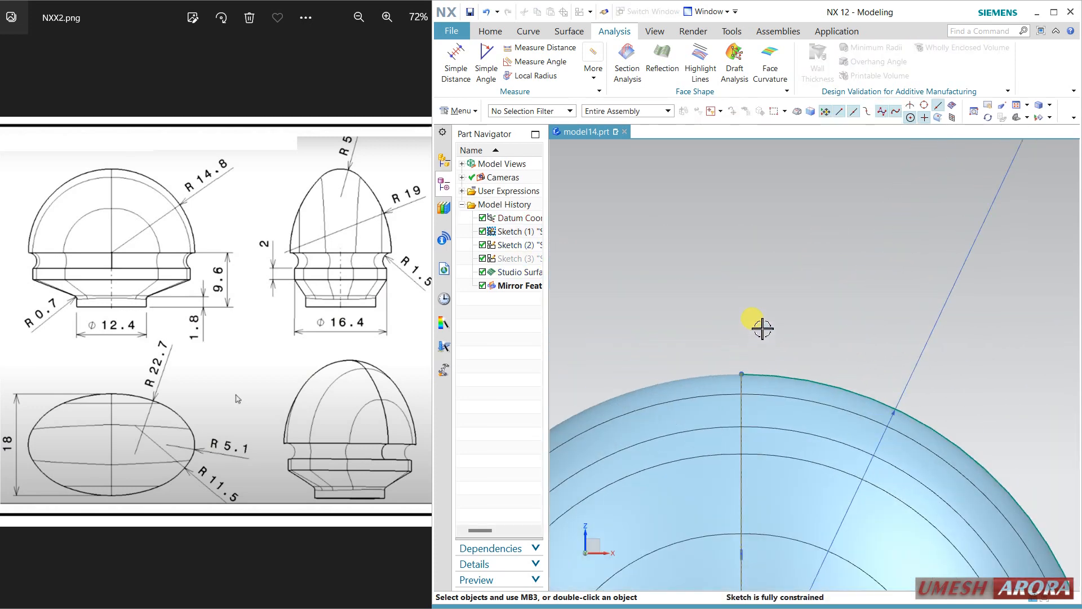
pyautogui.click(489, 31)
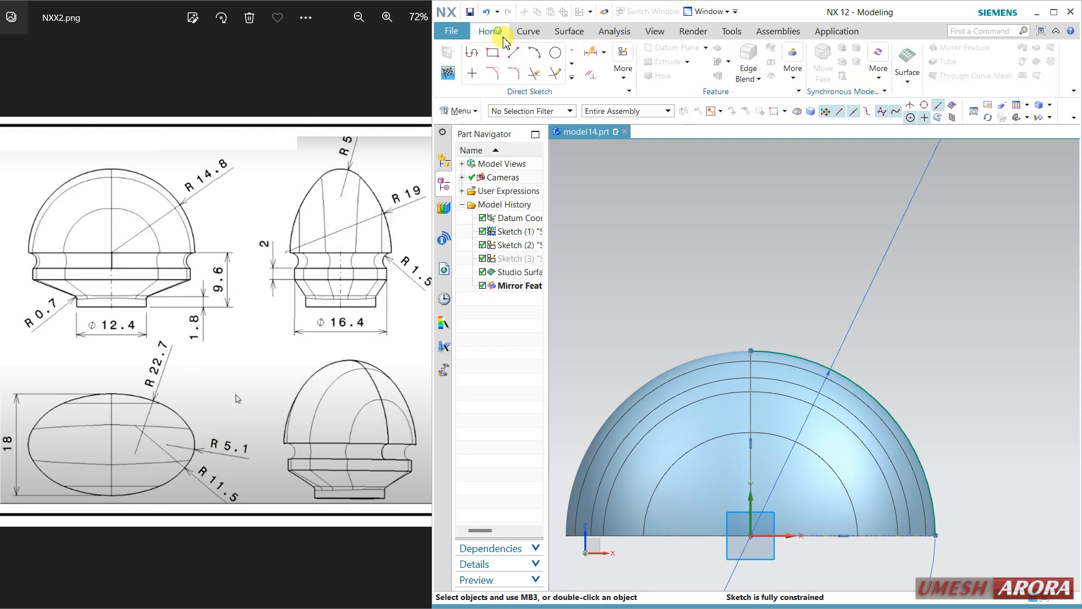
pyautogui.click(514, 53)
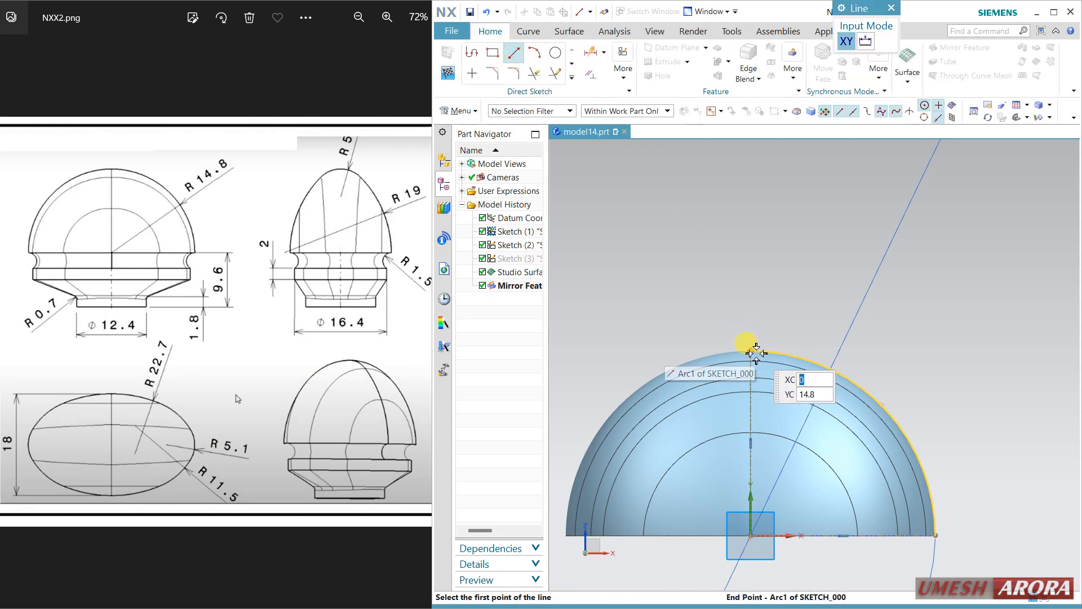
pyautogui.click(751, 350)
pyautogui.click(668, 352)
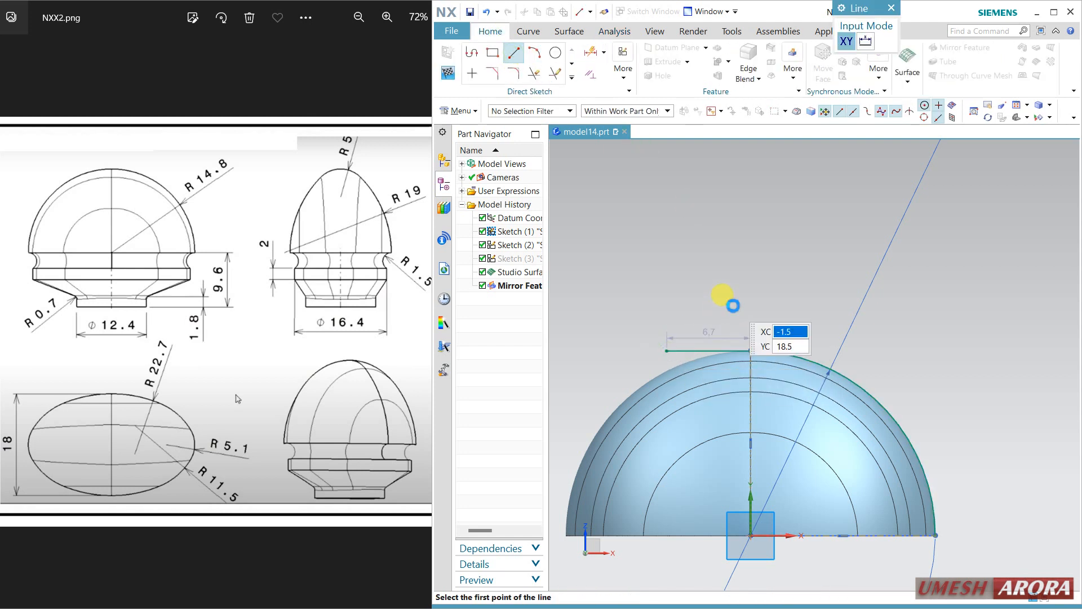
pyautogui.press('Escape')
pyautogui.scroll(3, 780, 356)
pyautogui.scroll(-3, 781, 325)
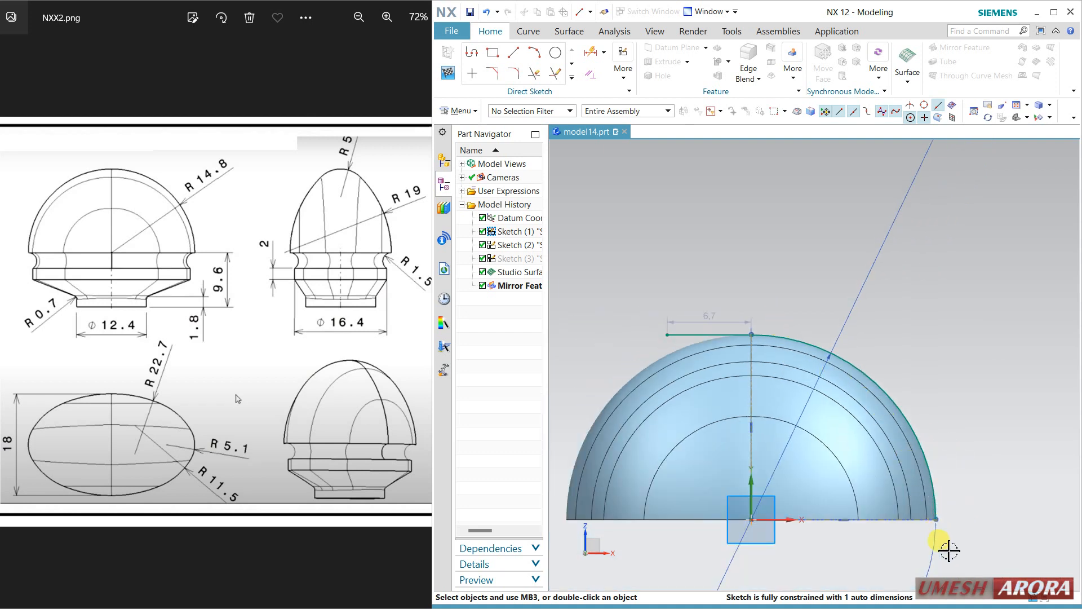
# Draw a line about 5.2 mm long straight down from the arc's lower end point
pyautogui.keyDown('shift'); pyautogui.moveTo(884, 468); pyautogui.dragTo(851, 384, button='middle'); pyautogui.keyUp('shift')
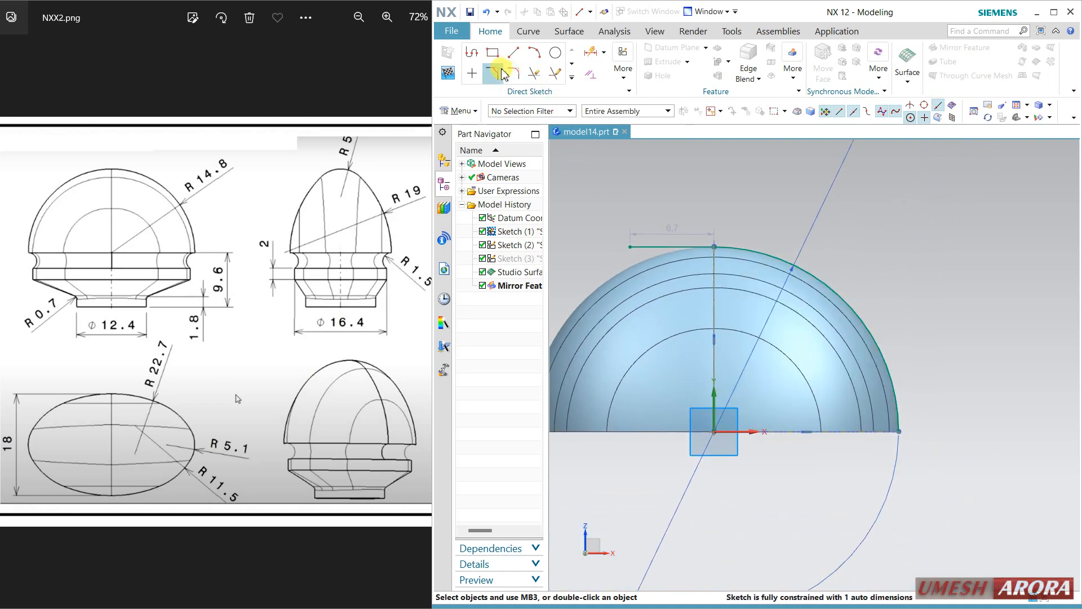
pyautogui.click(513, 52)
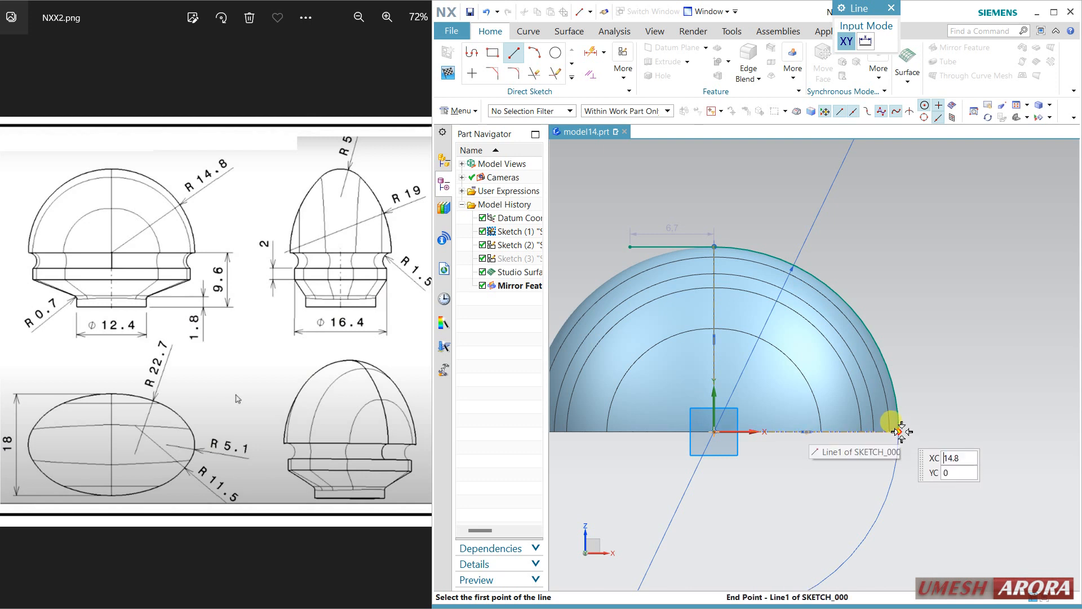
pyautogui.click(898, 431)
pyautogui.click(898, 495)
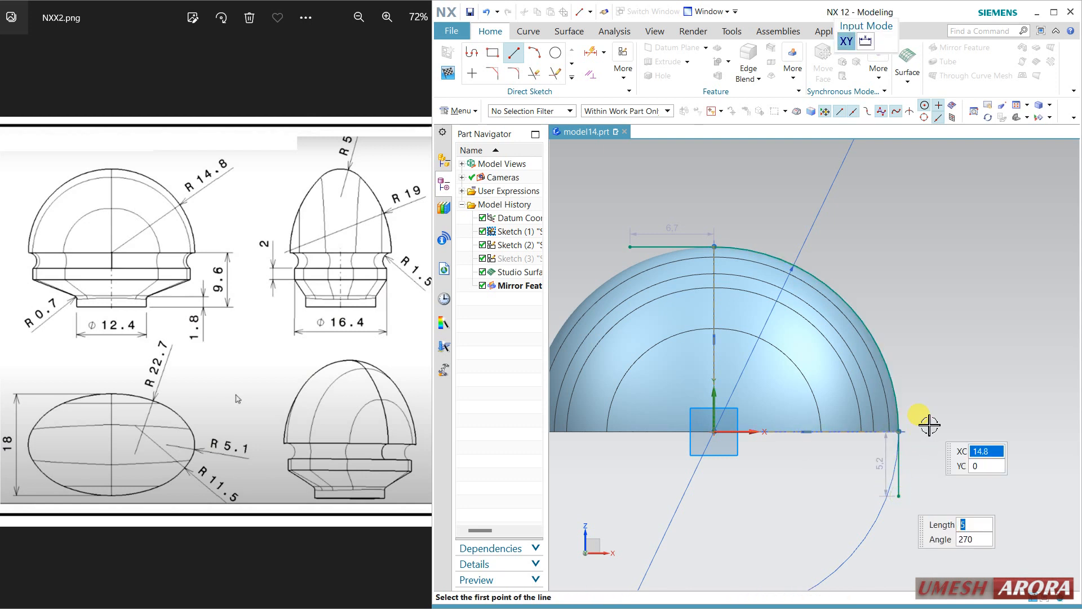
pyautogui.press('Escape')
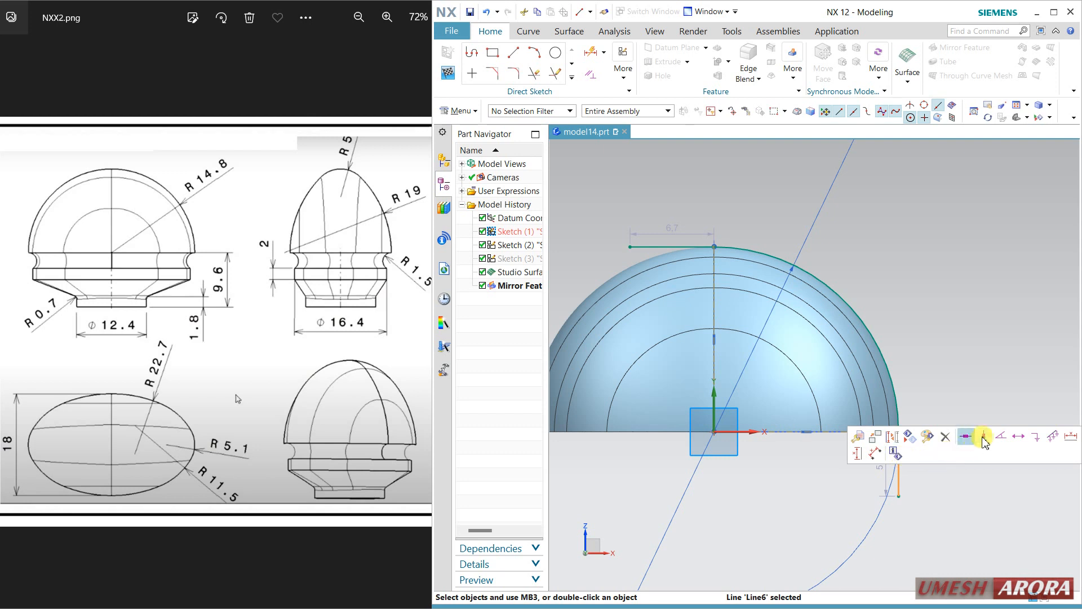
# Constrain the line at the arc's lower end as vertical and the line at the apex as horizontal
pyautogui.click(984, 437)
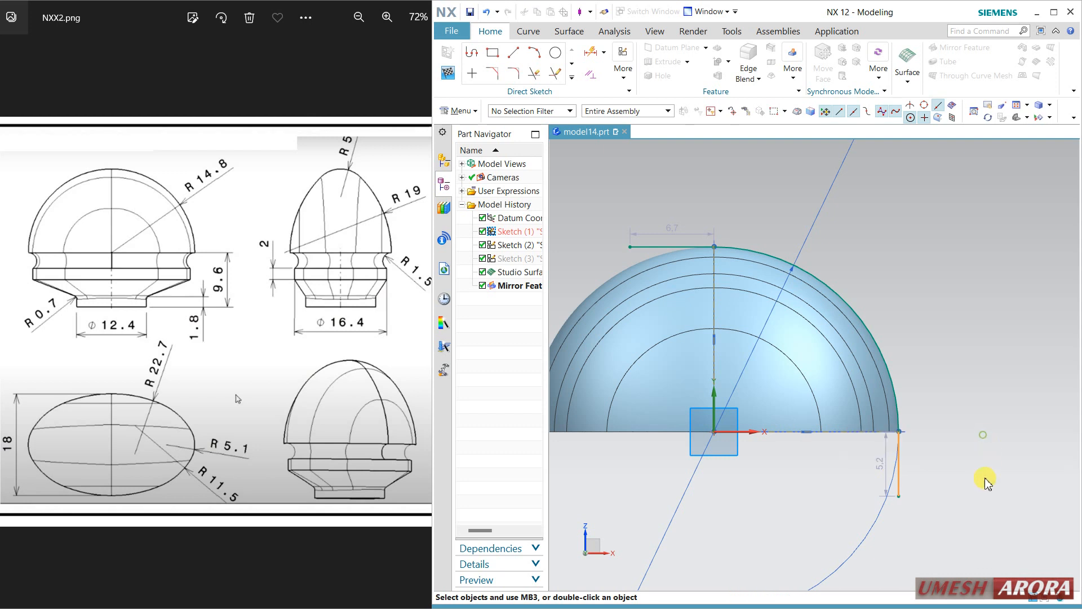
pyautogui.click(665, 246)
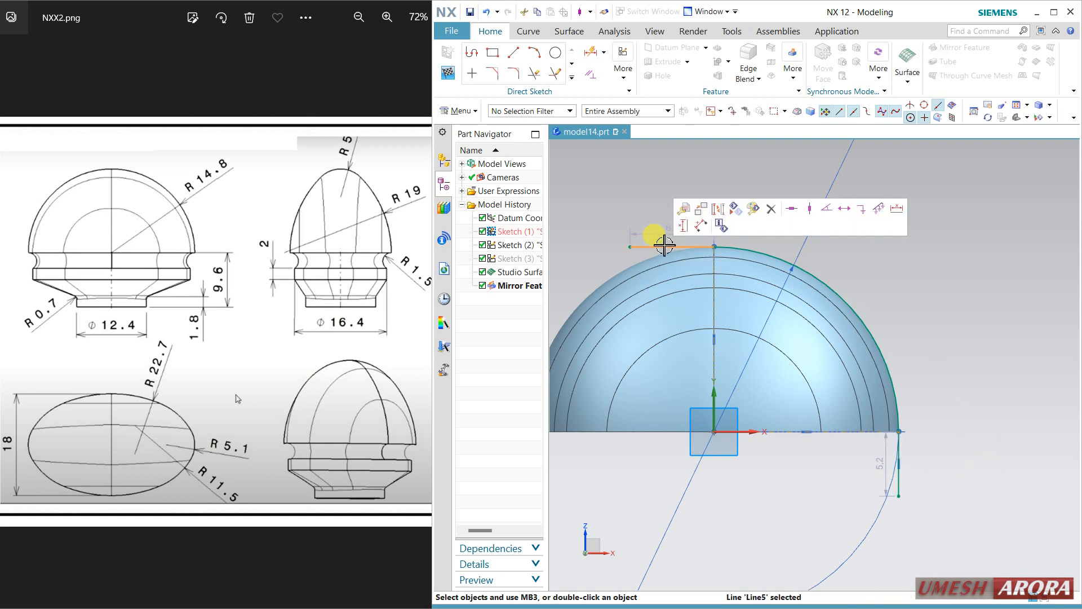
pyautogui.click(797, 206)
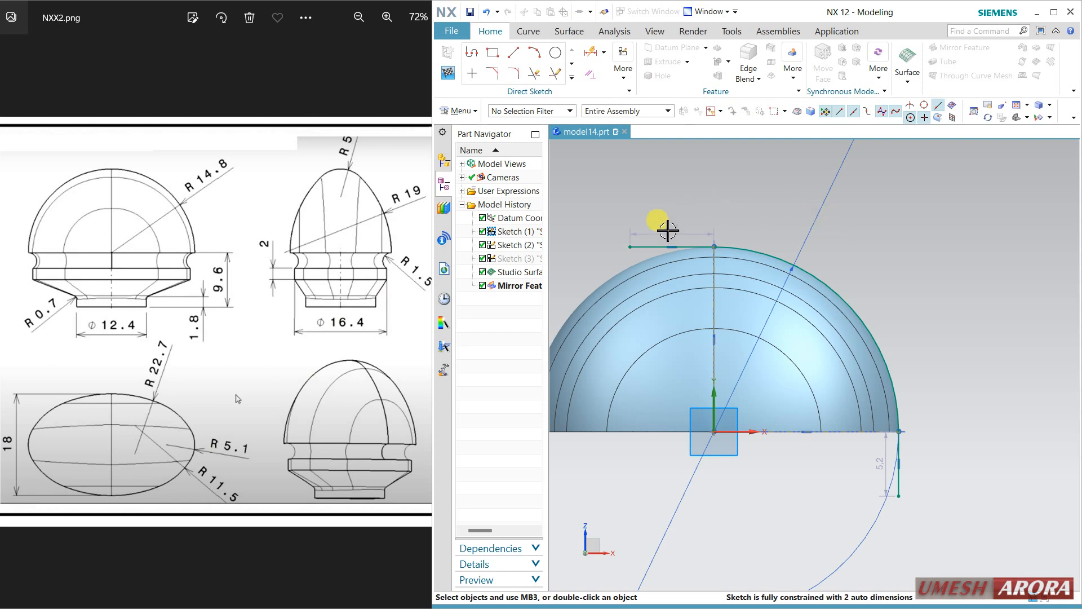
# Convert the line at the apex and the line at the arc's lower end to reference lines
pyautogui.click(653, 246)
pyautogui.click(657, 231)
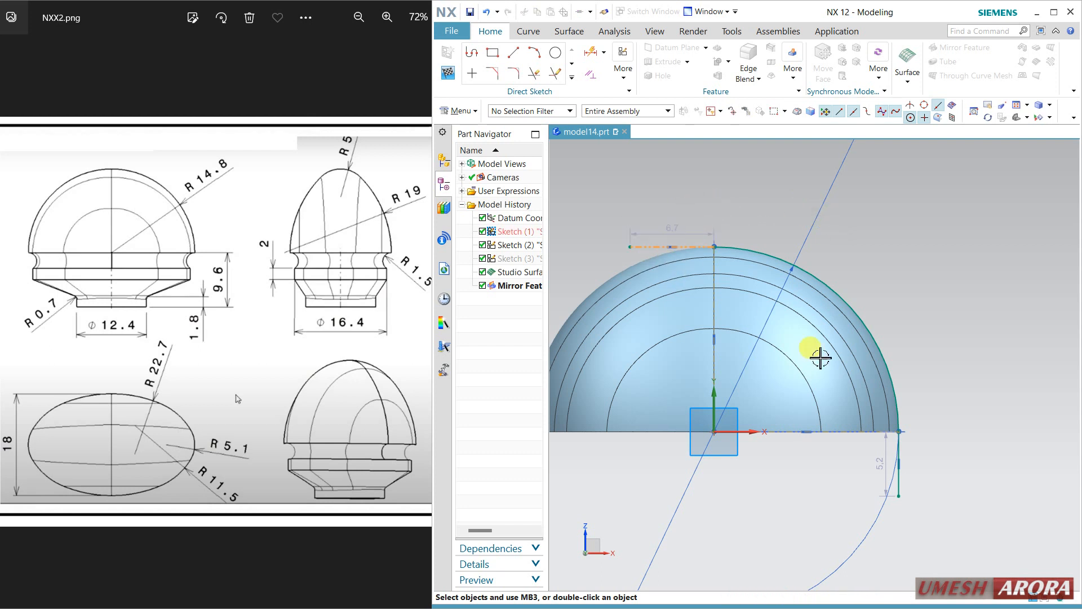
pyautogui.click(899, 483)
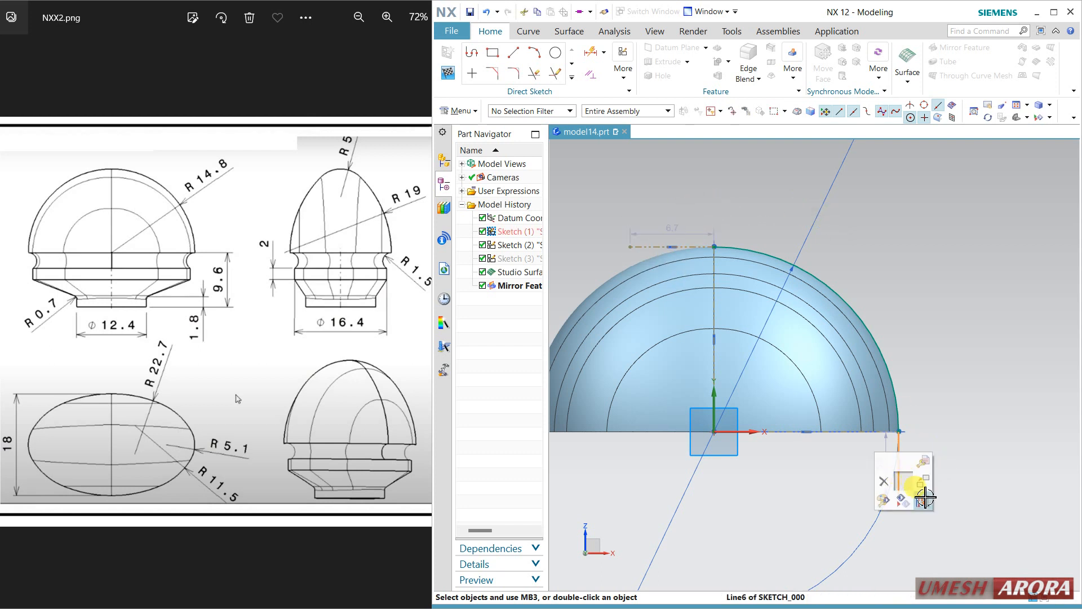
pyautogui.click(925, 498)
# Try to add tangent constraints between the dome arc and the two reference lines at its ends
pyautogui.click(597, 74)
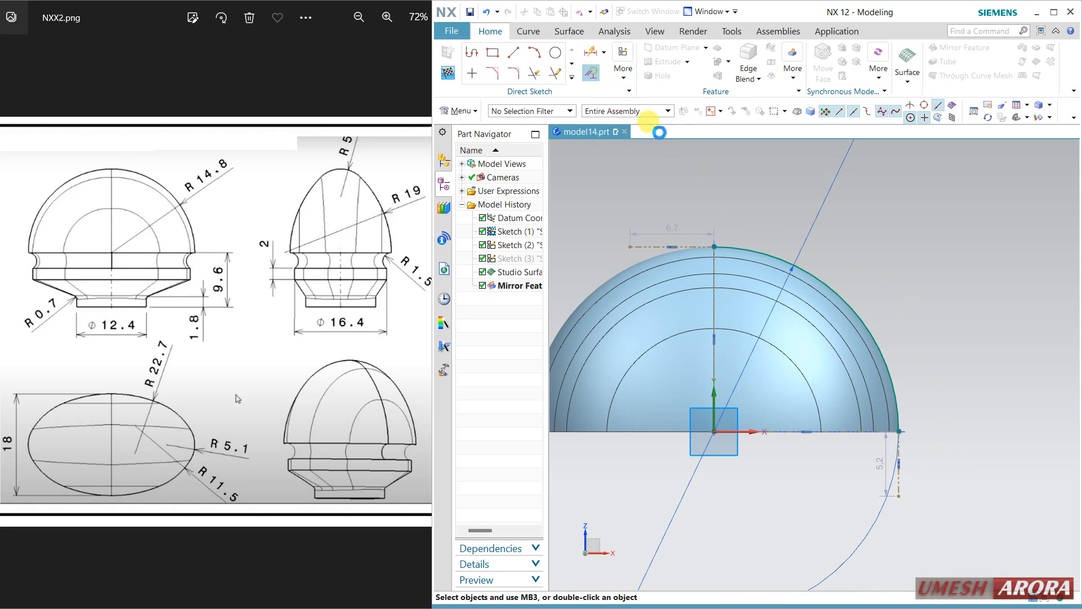
pyautogui.click(762, 251)
pyautogui.click(652, 247)
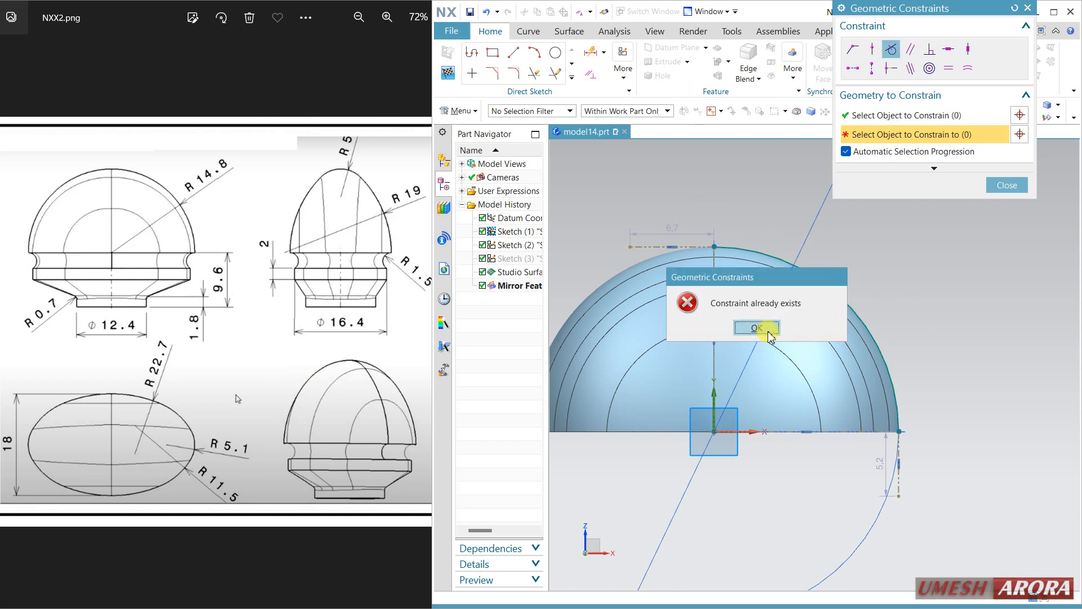
pyautogui.click(769, 333)
pyautogui.click(899, 397)
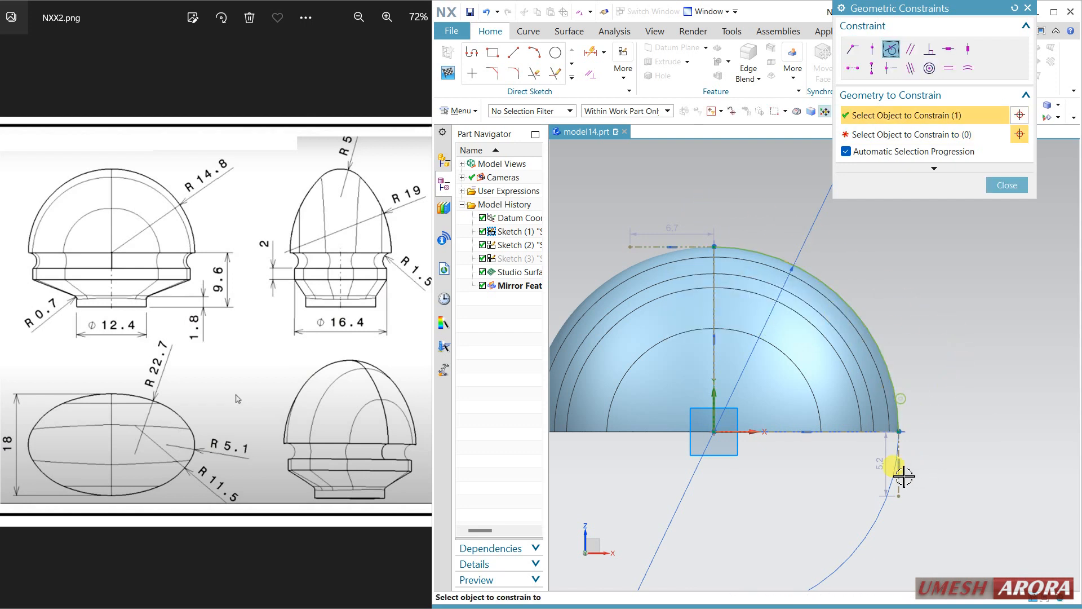
pyautogui.click(902, 476)
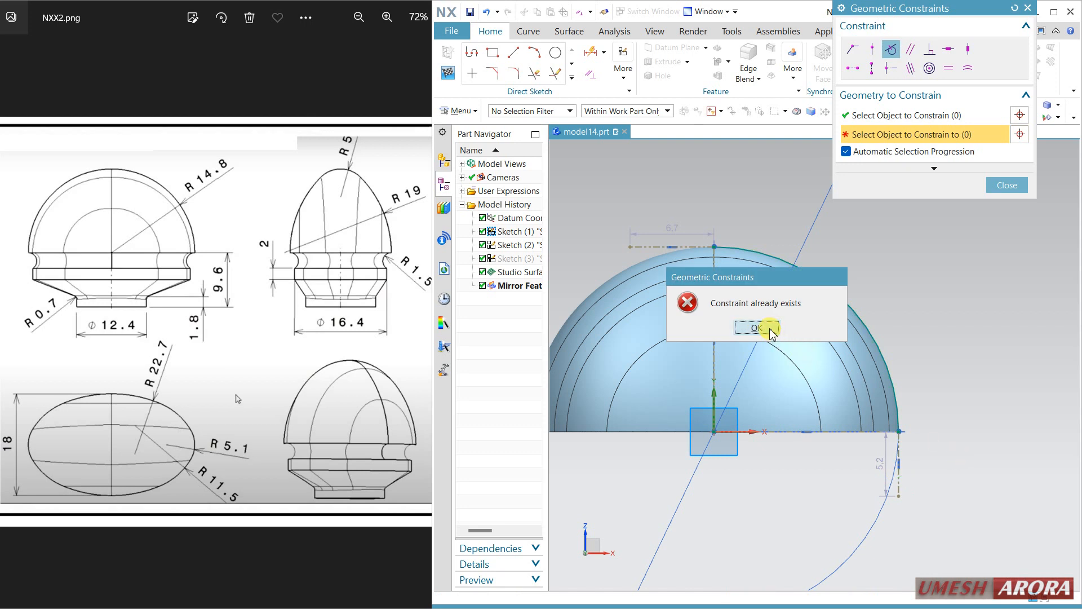
pyautogui.click(770, 331)
pyautogui.click(993, 186)
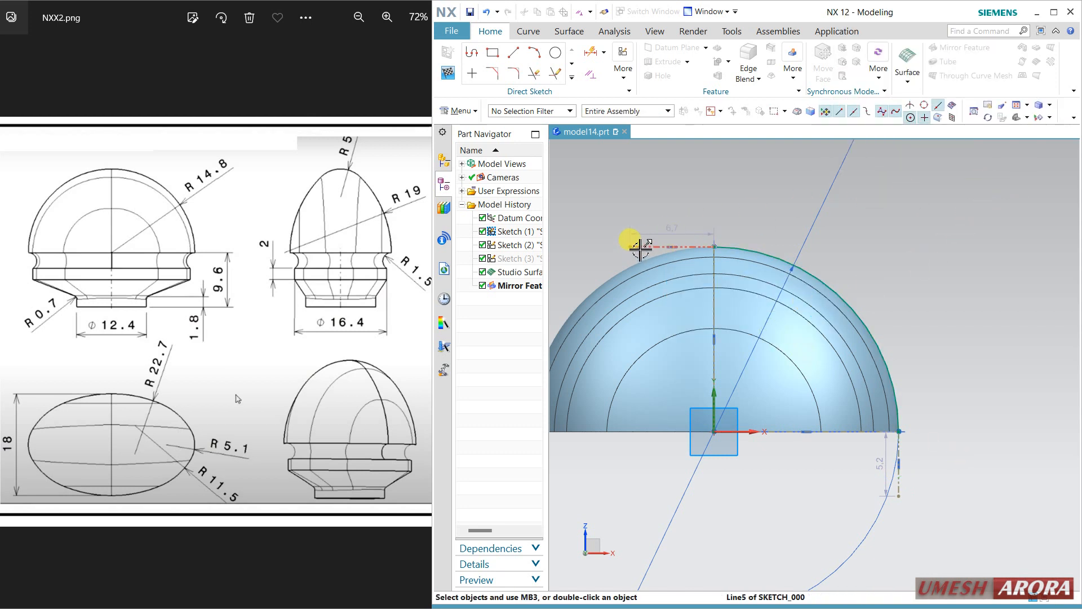
# Finish editing the dome arc sketch and open the oval base sketch for editing
pyautogui.click(454, 77)
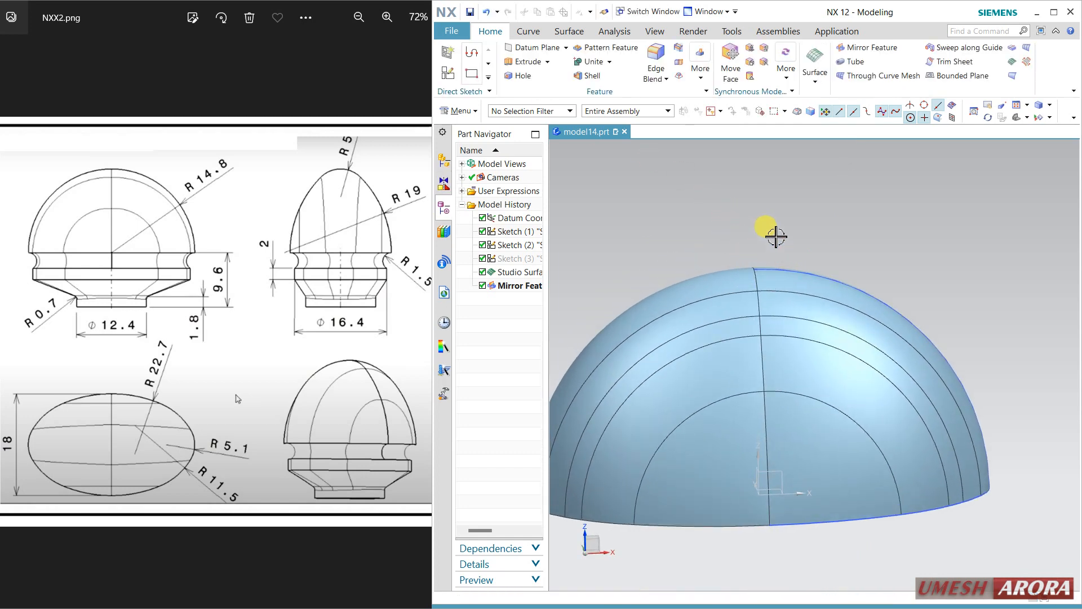
pyautogui.moveTo(775, 237); pyautogui.dragTo(761, 255, button='middle')
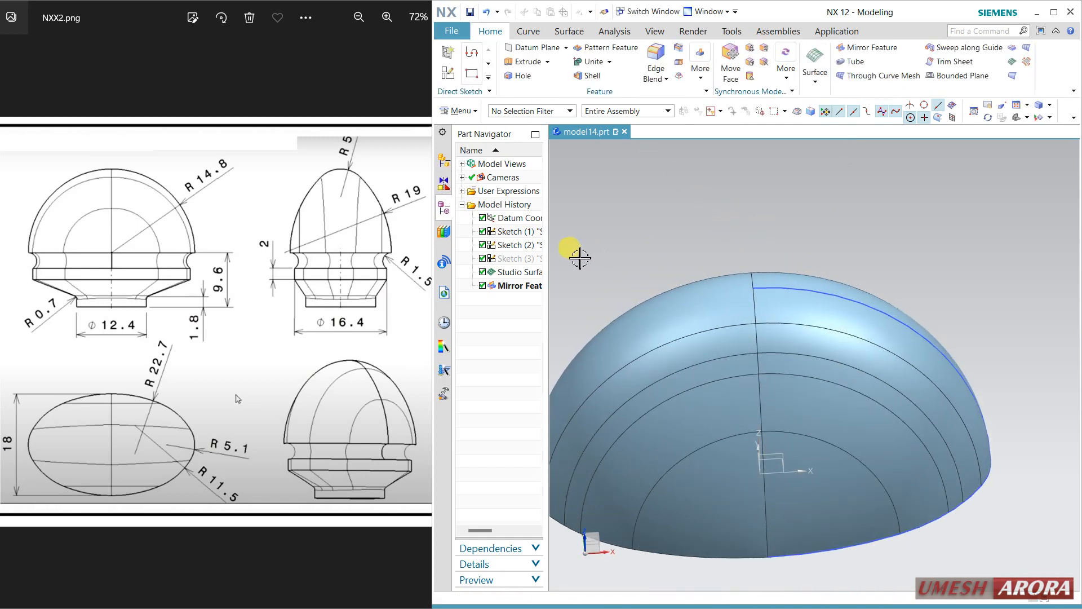
pyautogui.doubleClick(520, 245)
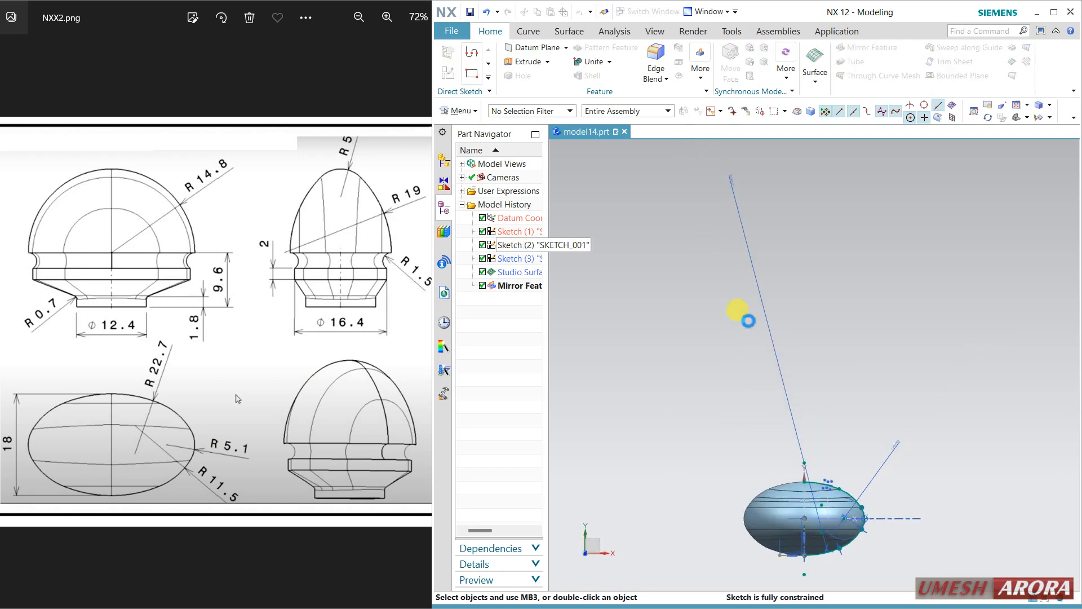
pyautogui.scroll(4, 838, 562)
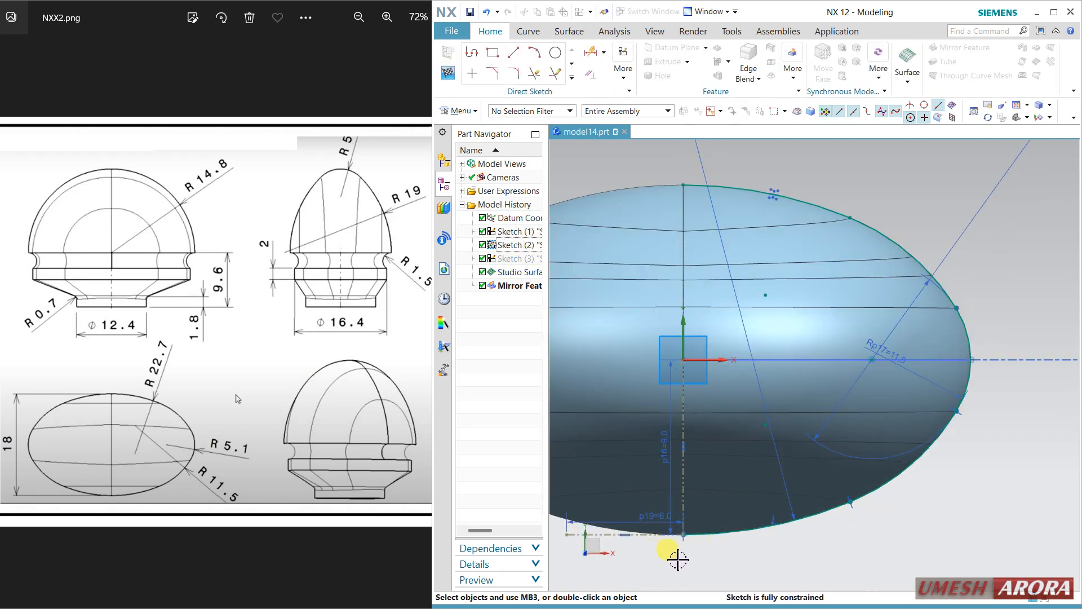
pyautogui.scroll(3, 659, 555)
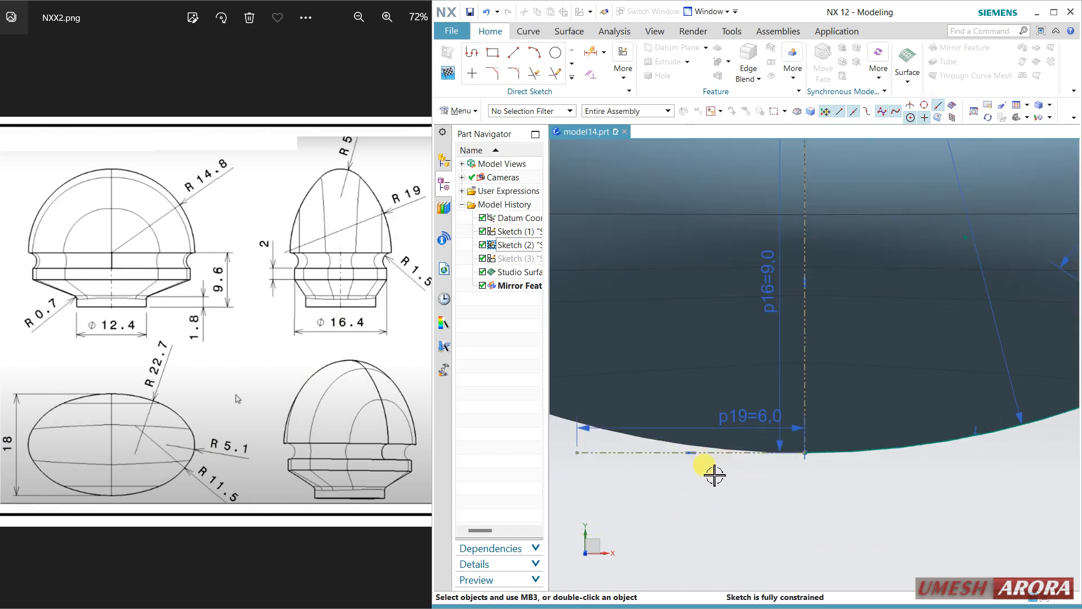
# Try to make the base oval's large arc tangent to the horizontal reference line at its end, and finish the sketch
pyautogui.click(591, 74)
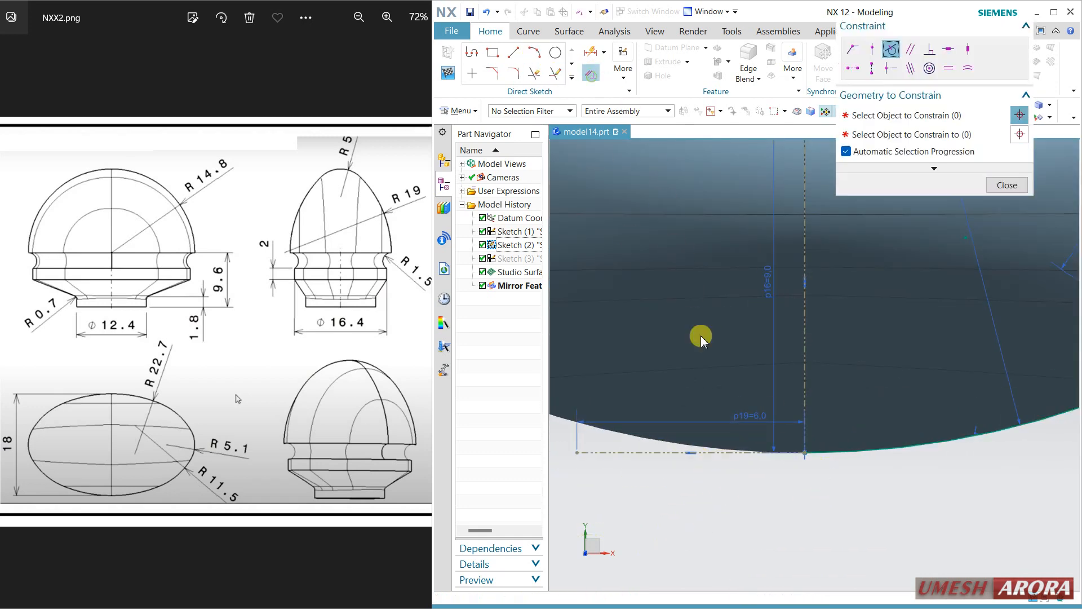
pyautogui.click(856, 451)
pyautogui.click(707, 451)
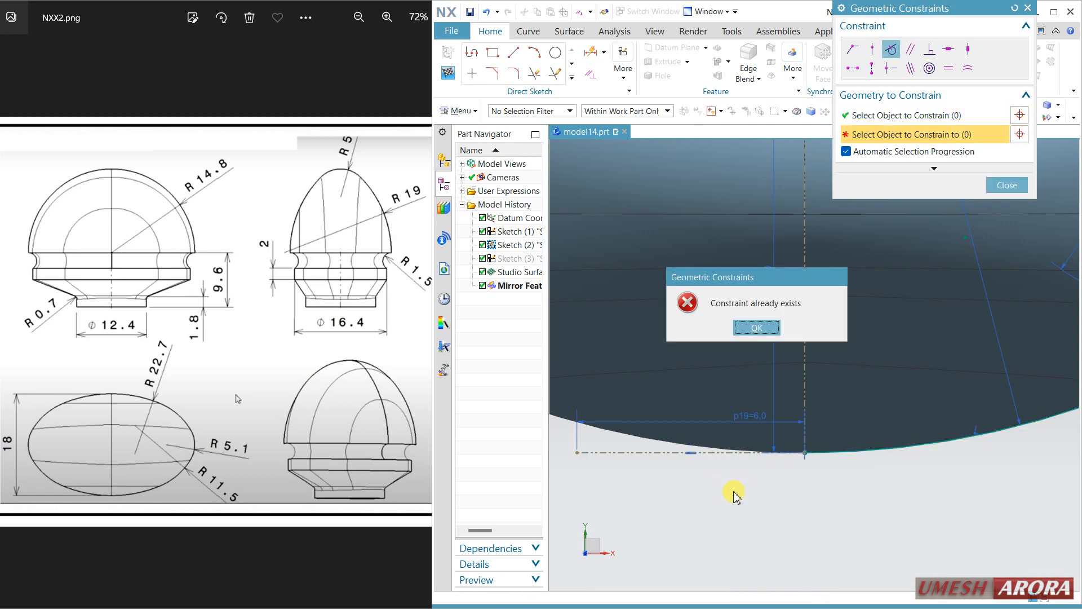
pyautogui.click(756, 328)
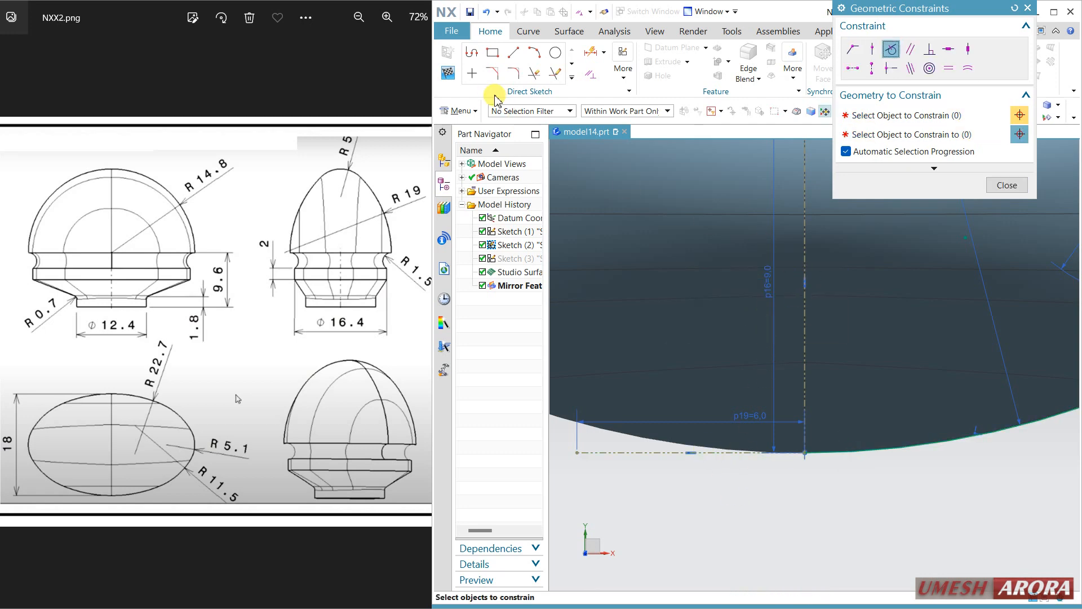
pyautogui.click(448, 73)
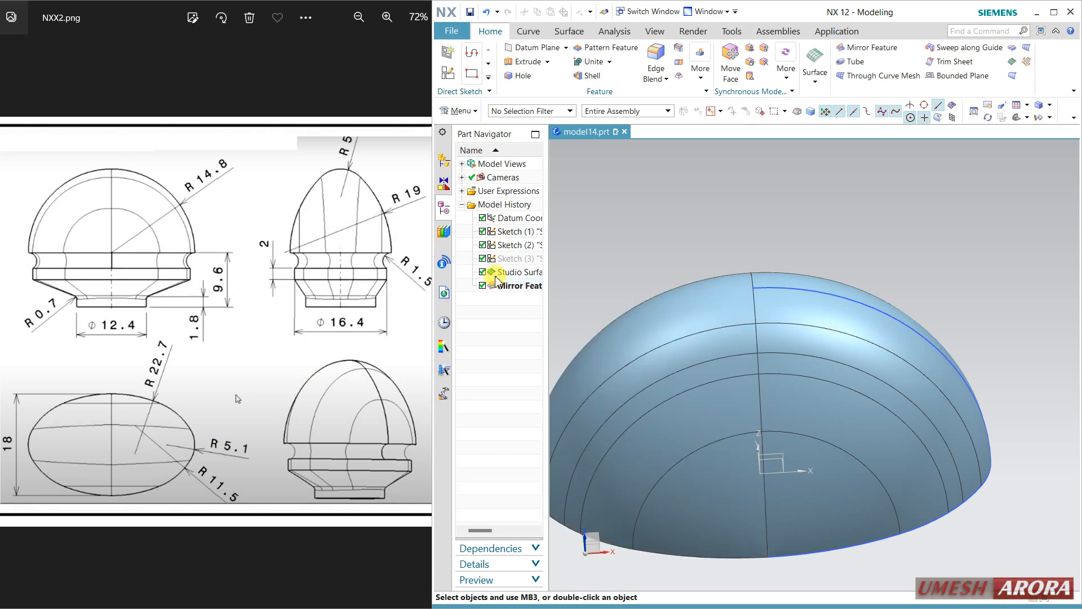
# Examine the side profile sketch's arcs at the apex, leave the sketch, and inspect the mirrored dome's seam from several angles
pyautogui.click(517, 261)
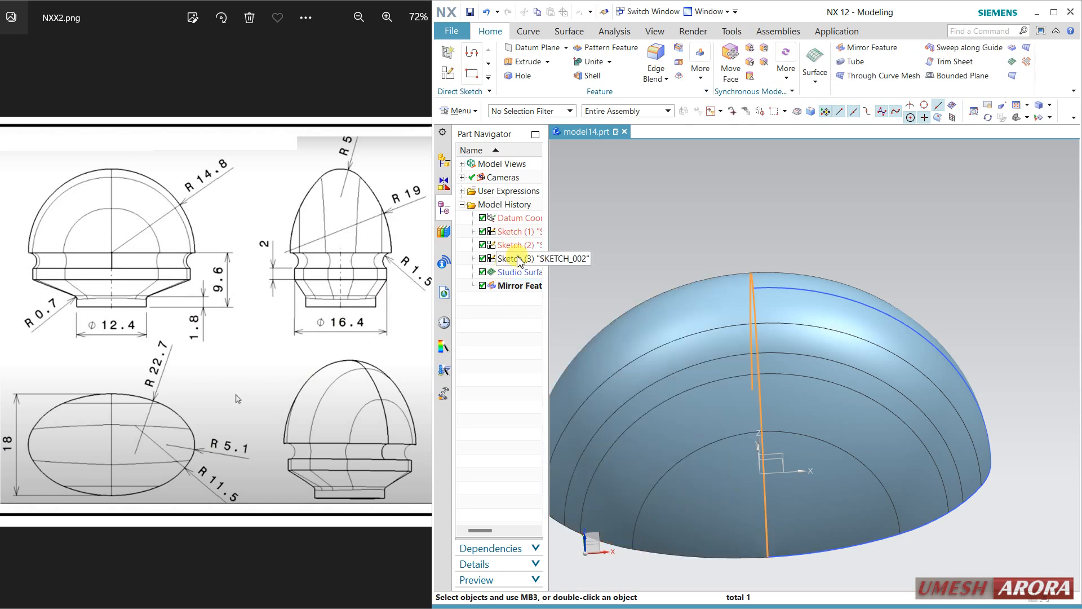
pyautogui.doubleClick(518, 258)
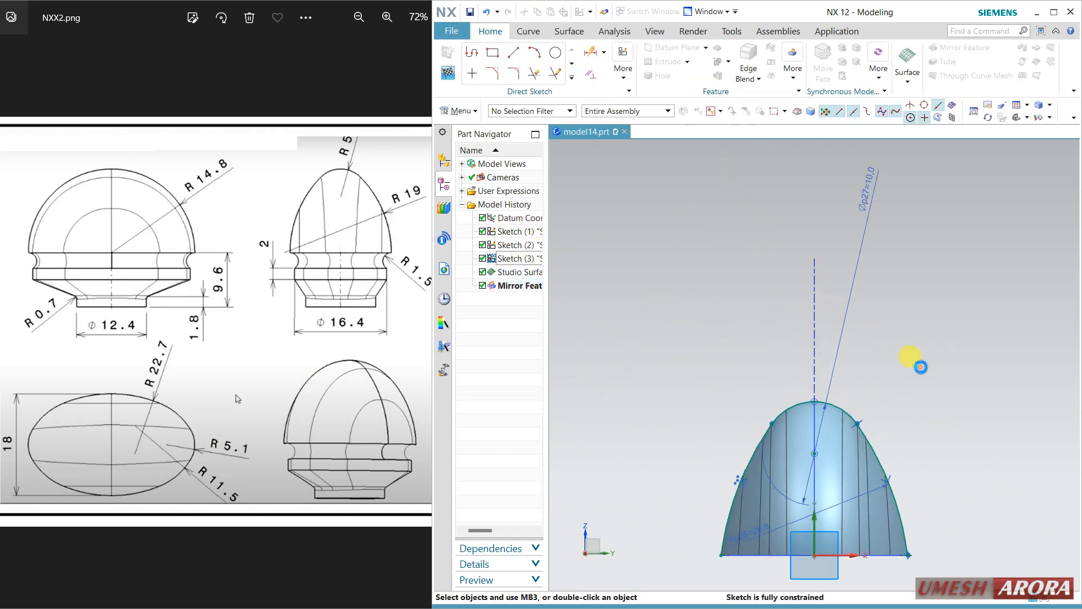
pyautogui.keyDown('shift'); pyautogui.moveTo(920, 367); pyautogui.dragTo(872, 250, button='middle'); pyautogui.keyUp('shift')
pyautogui.scroll(3, 750, 309)
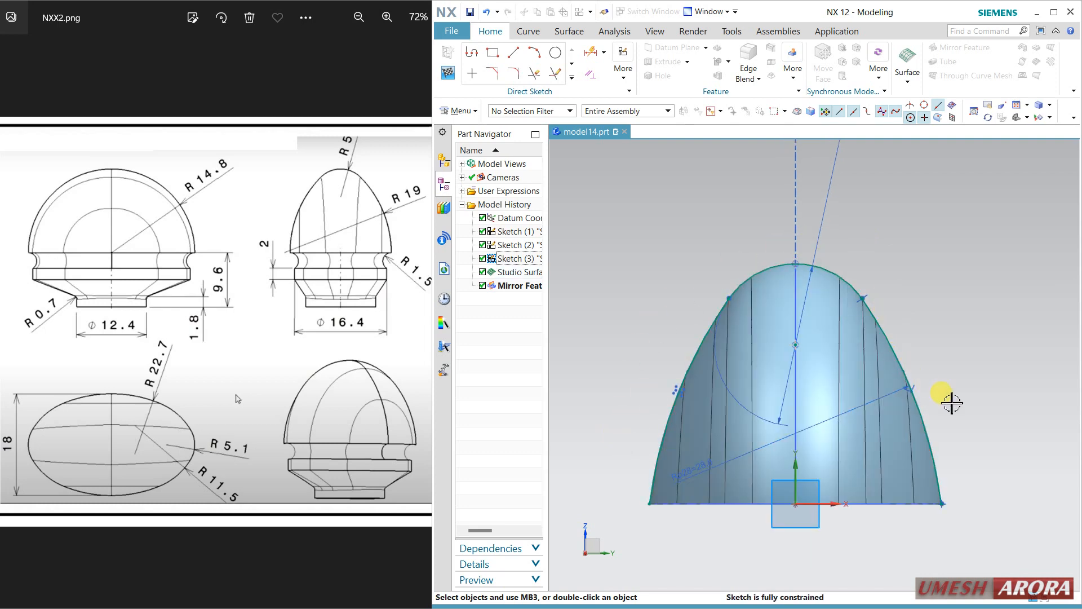
pyautogui.moveTo(951, 402)
pyautogui.mouseDown(button='middle')
pyautogui.moveTo(898, 416)
pyautogui.moveTo(930, 411)
pyautogui.moveTo(942, 362)
pyautogui.moveTo(921, 353)
pyautogui.moveTo(894, 372)
pyautogui.mouseUp(button='middle')
pyautogui.moveTo(694, 317); pyautogui.dragTo(642, 232, button='middle')
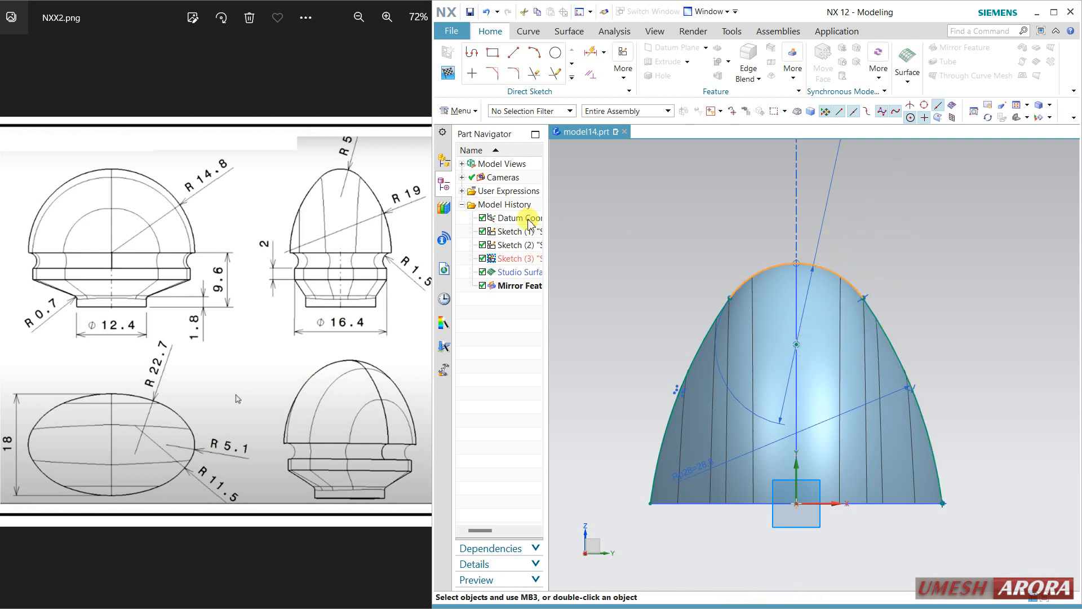
pyautogui.click(449, 73)
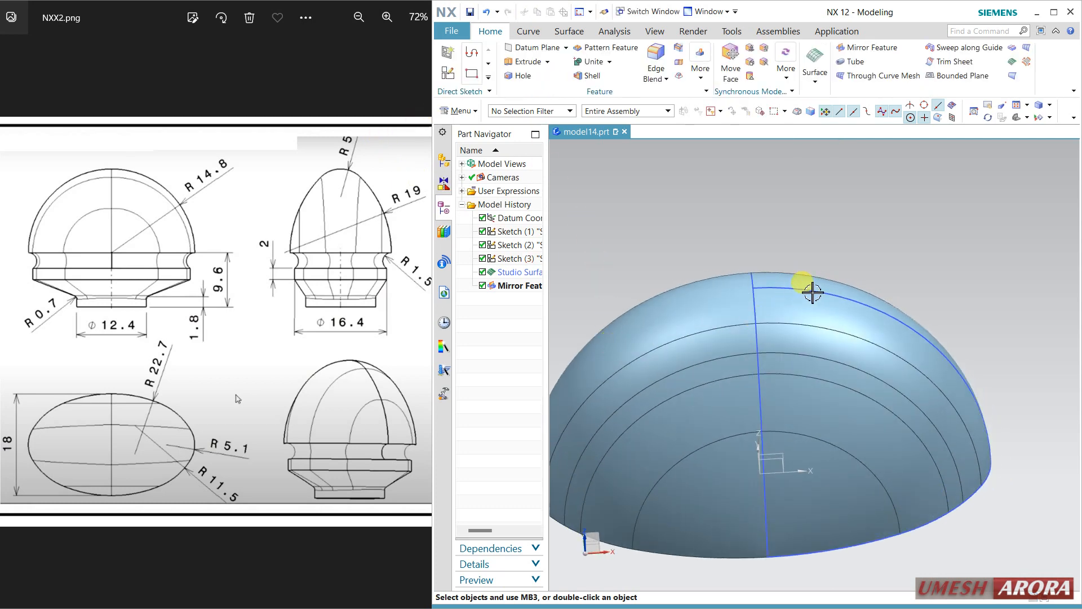
pyautogui.moveTo(732, 286)
pyautogui.mouseDown(button='middle')
pyautogui.moveTo(821, 230)
pyautogui.moveTo(840, 239)
pyautogui.moveTo(696, 232)
pyautogui.mouseUp(button='middle')
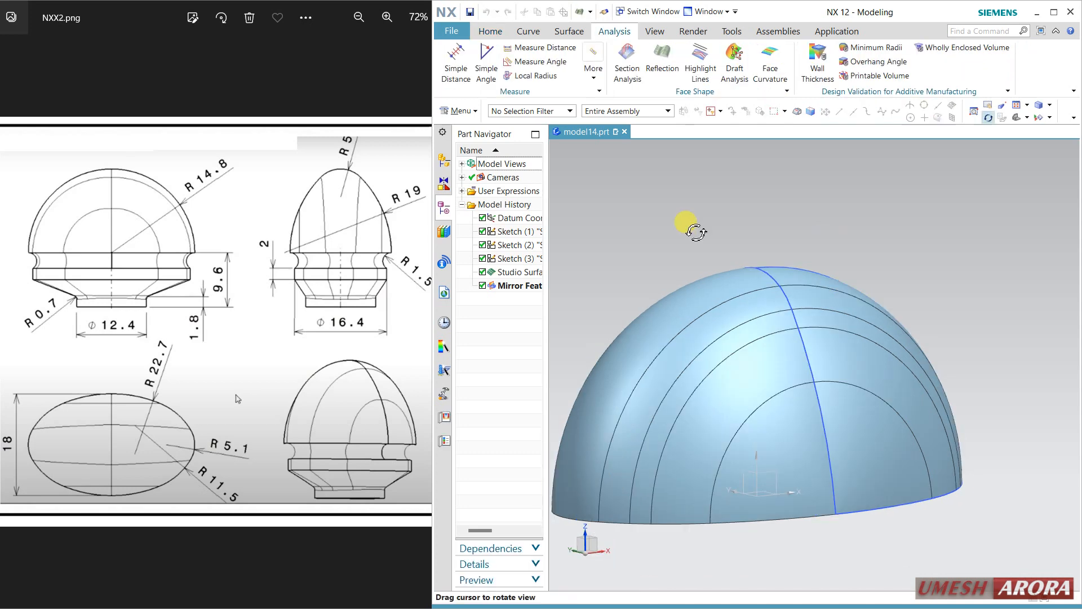
pyautogui.moveTo(871, 286); pyautogui.dragTo(890, 346, button='middle')
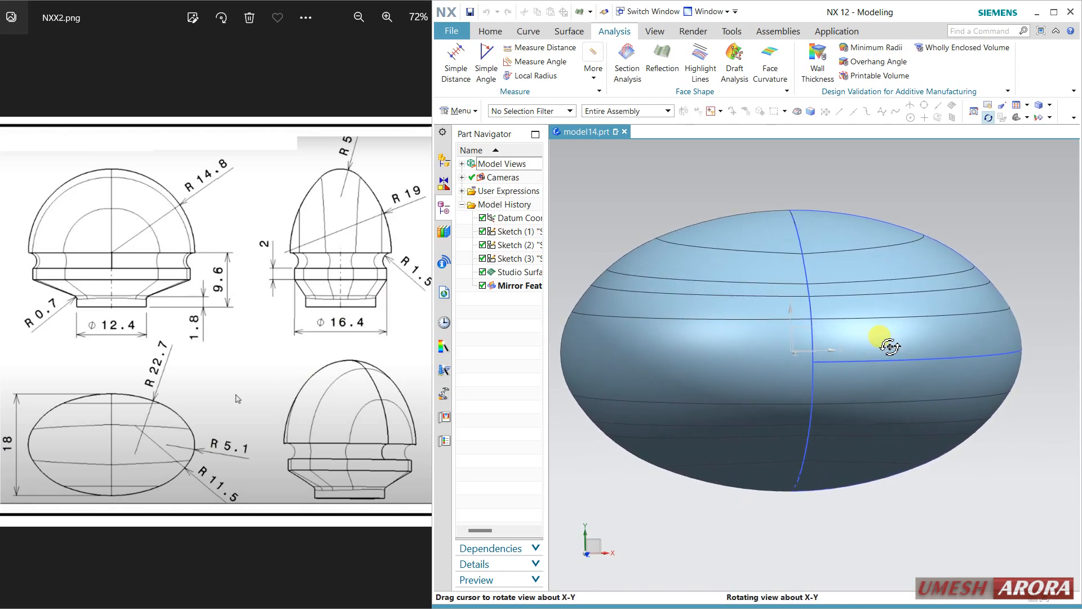
pyautogui.moveTo(953, 461); pyautogui.dragTo(817, 398, button='middle')
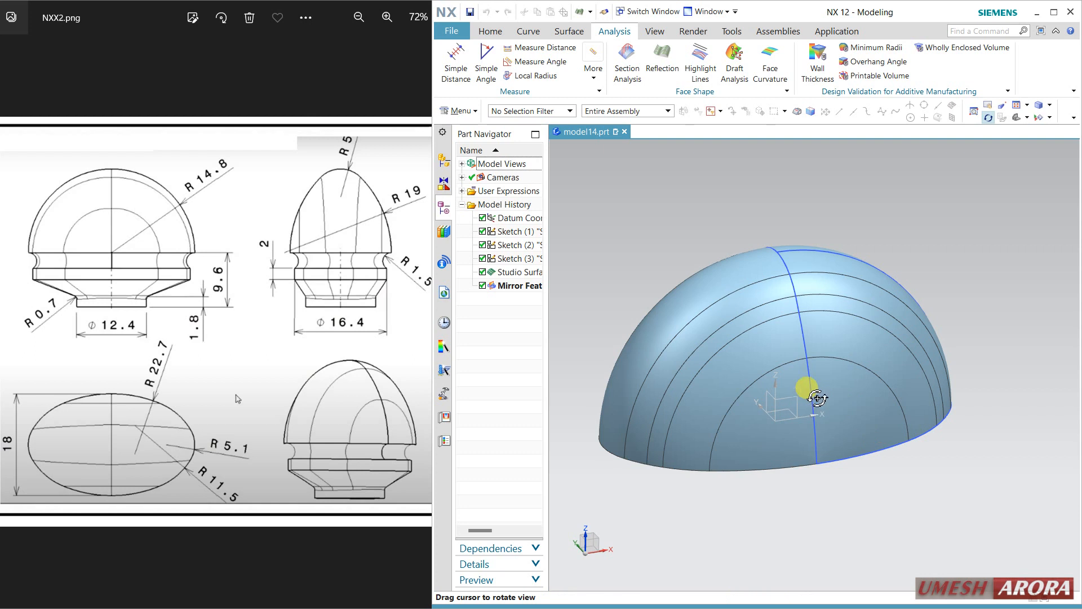
# Create a new sketch on the YZ plane with its horizontal direction along the Y axis
pyautogui.click(490, 31)
pyautogui.moveTo(629, 212); pyautogui.dragTo(523, 207, button='middle')
pyautogui.click(443, 71)
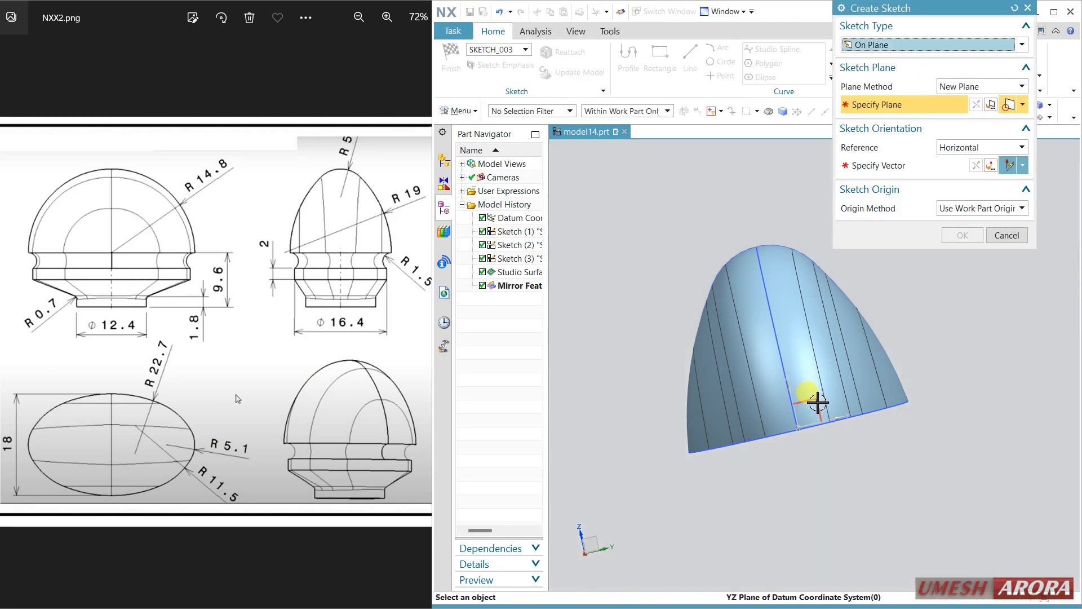
pyautogui.click(839, 419)
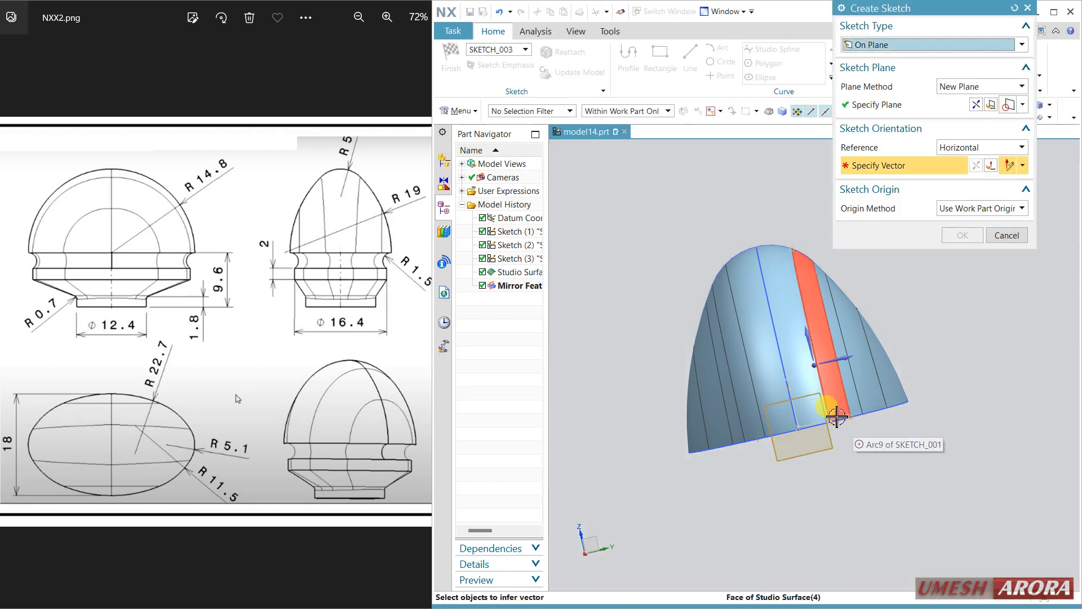
pyautogui.click(840, 355)
pyautogui.middleClick(933, 416)
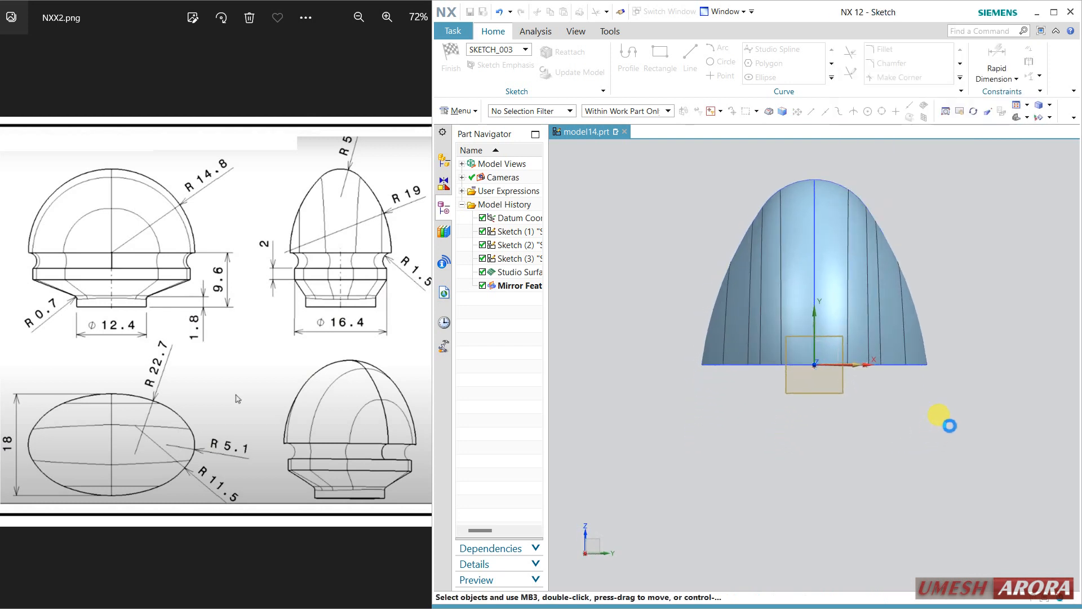
# Draw a three-point arc of about 2.7 mm radius downward from the dome's base corner, bulging toward the central axis
pyautogui.click(719, 48)
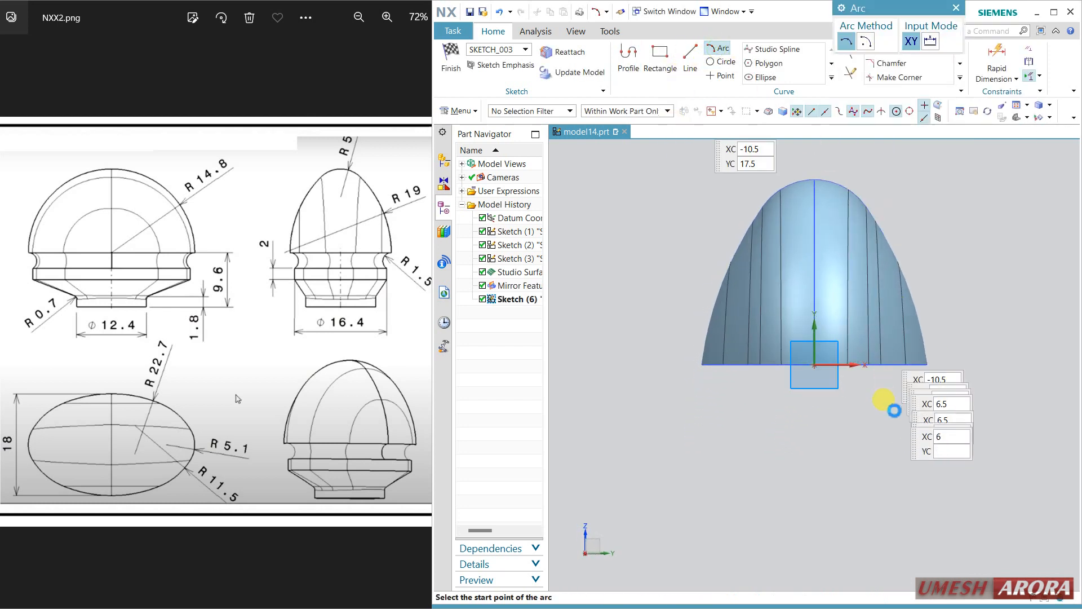
pyautogui.scroll(-4, 916, 381)
pyautogui.scroll(6, 915, 381)
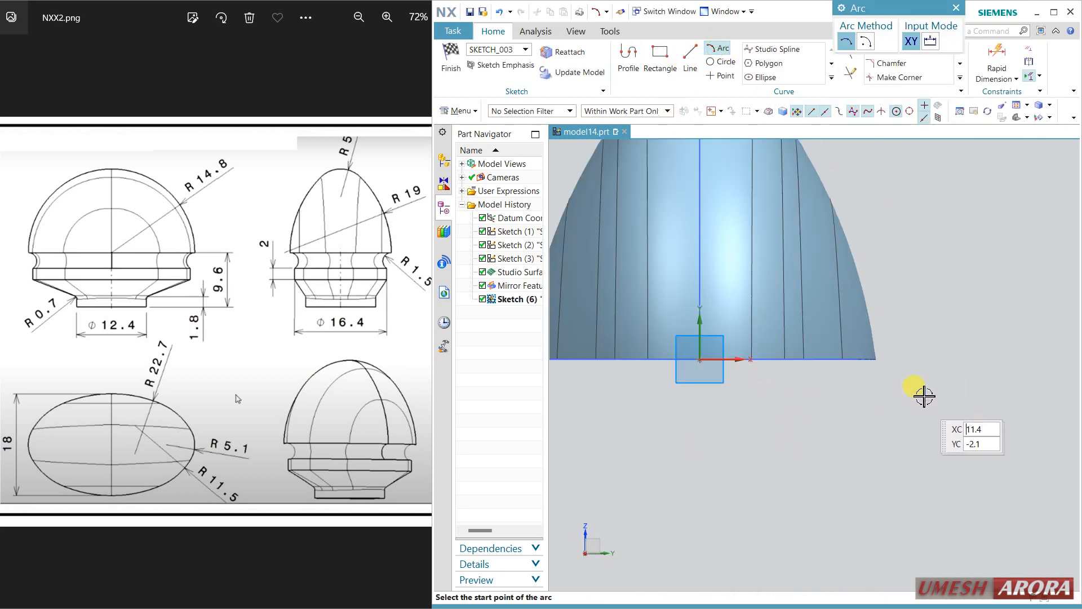
pyautogui.click(875, 351)
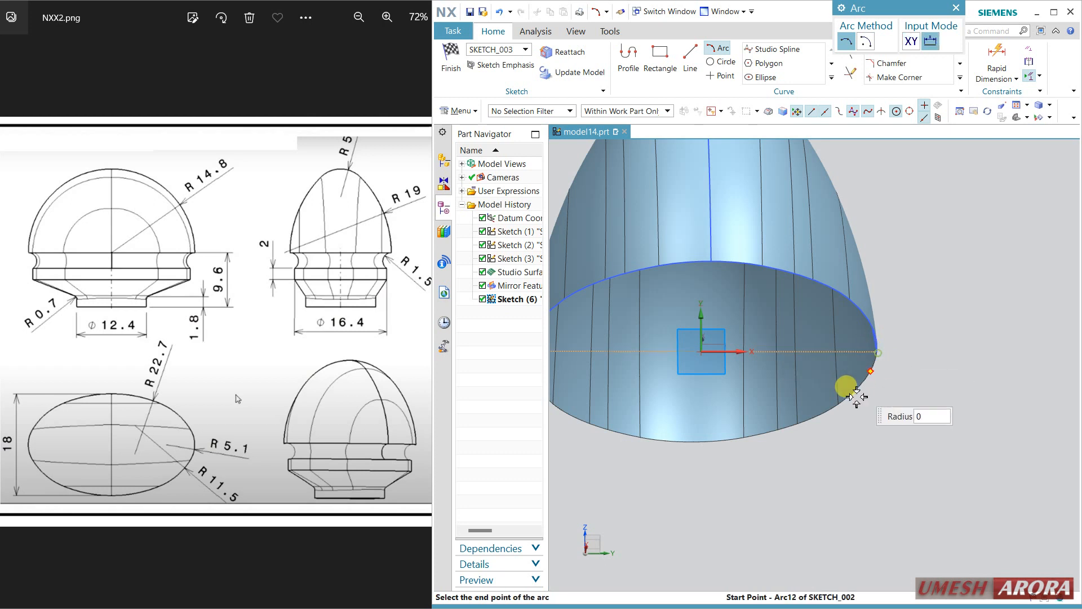
pyautogui.click(862, 426)
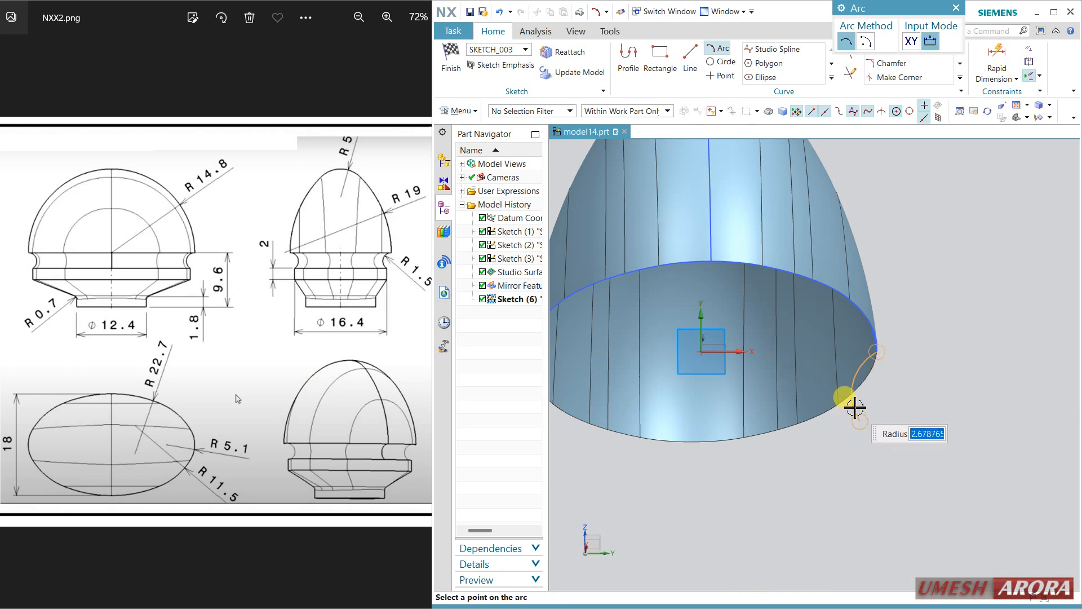
pyautogui.click(854, 409)
pyautogui.press('F8')
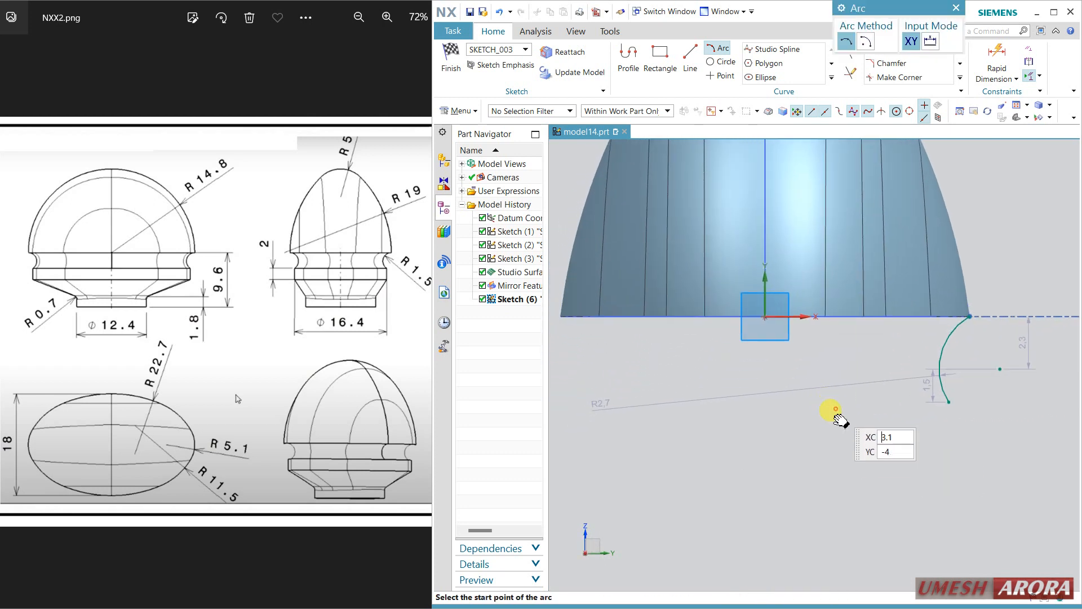
pyautogui.press('Escape')
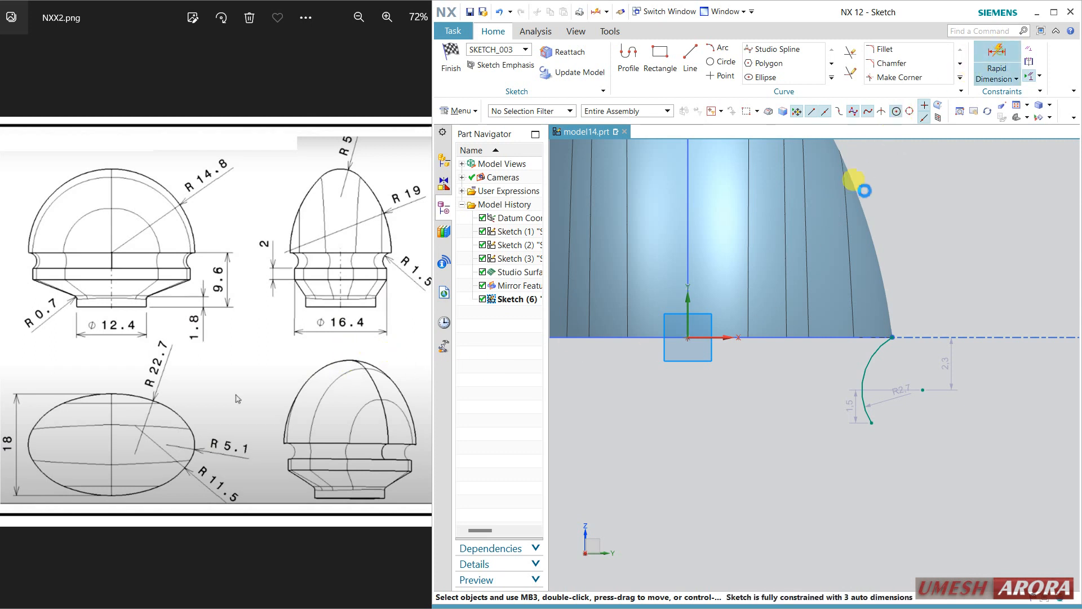
# Dimension the arc's lower end point horizontally from the vertical axis as 16.4/2 mm
pyautogui.click(686, 304)
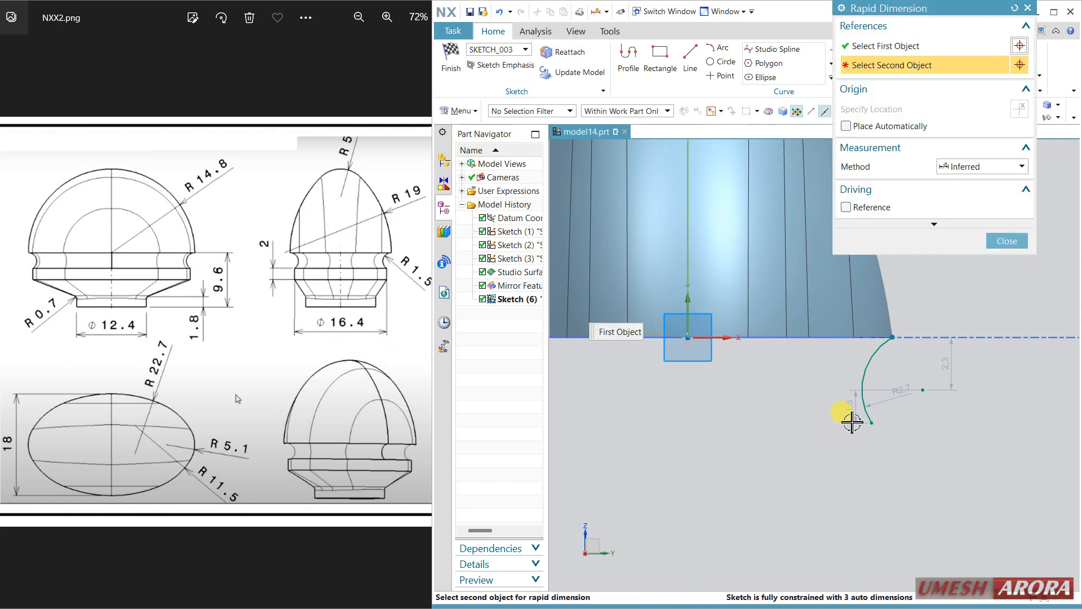
pyautogui.click(870, 423)
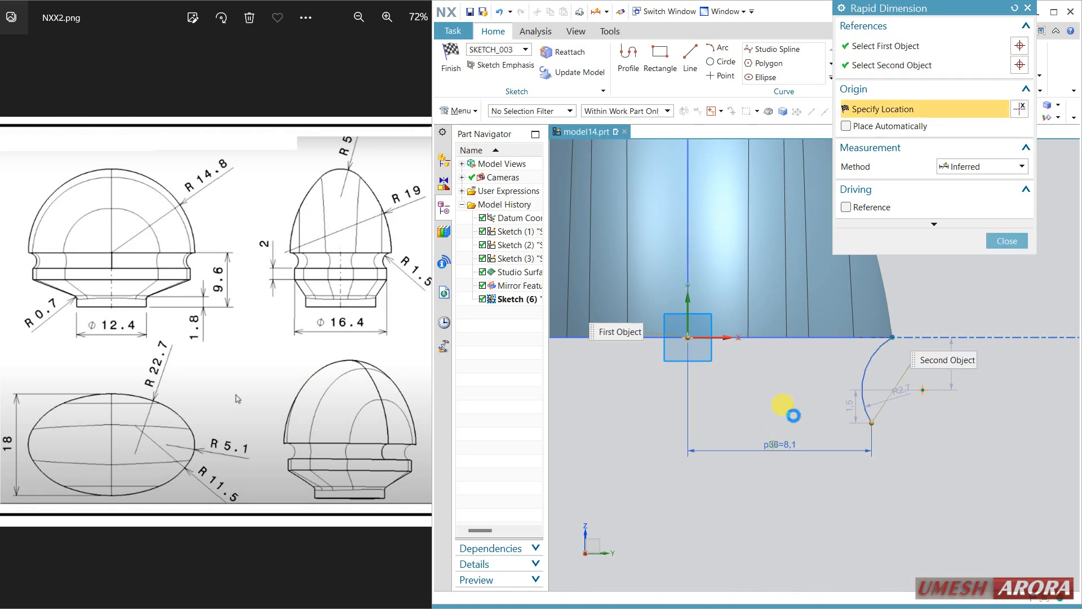
pyautogui.click(793, 415)
pyautogui.write('16,')
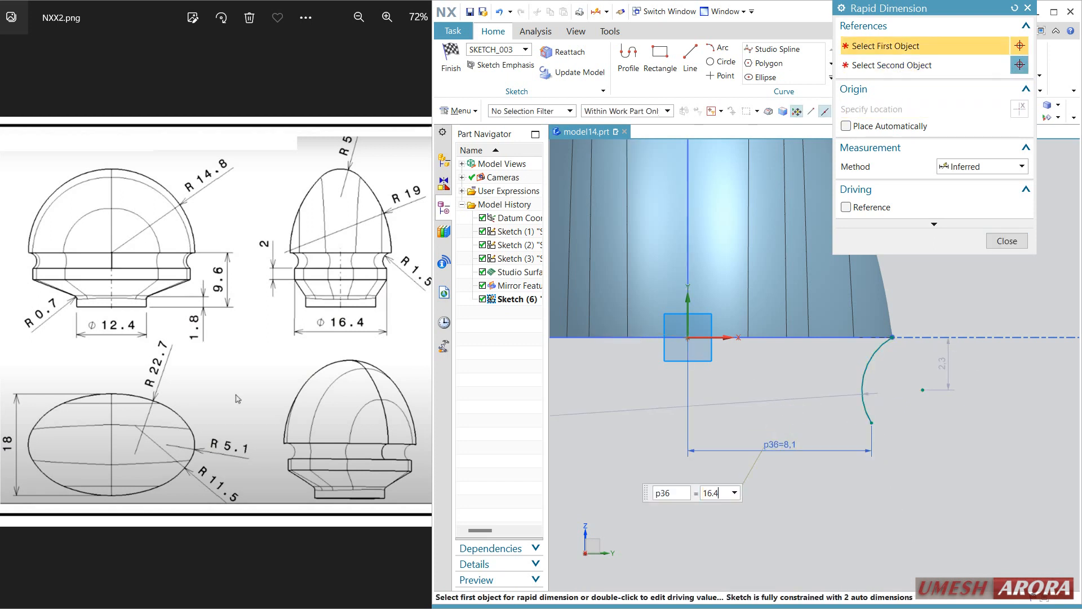
pyautogui.write('4/2')
pyautogui.press('Return')
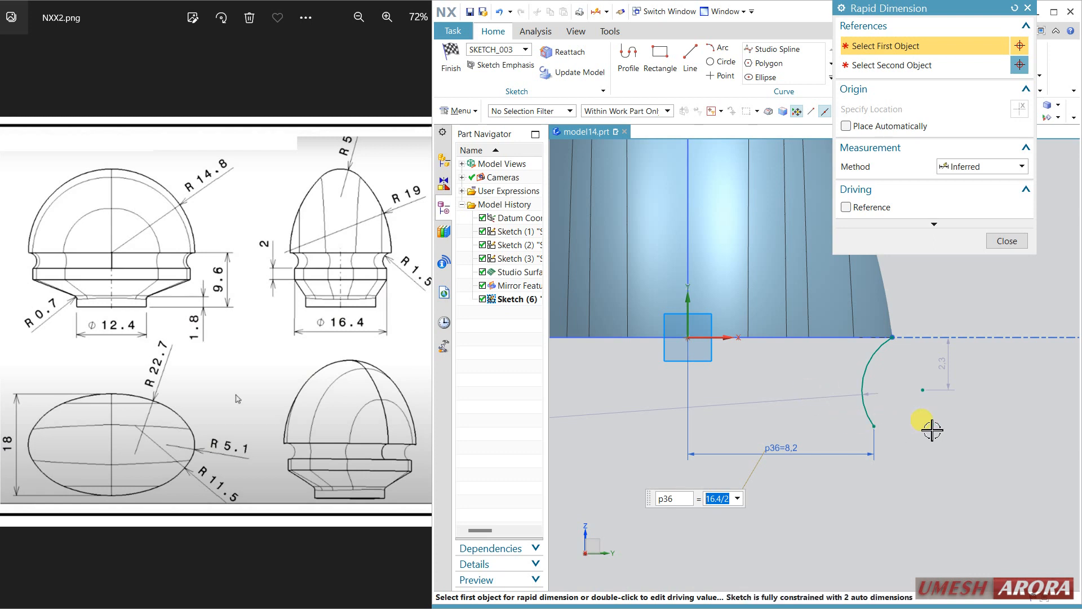
pyautogui.middleClick(932, 411)
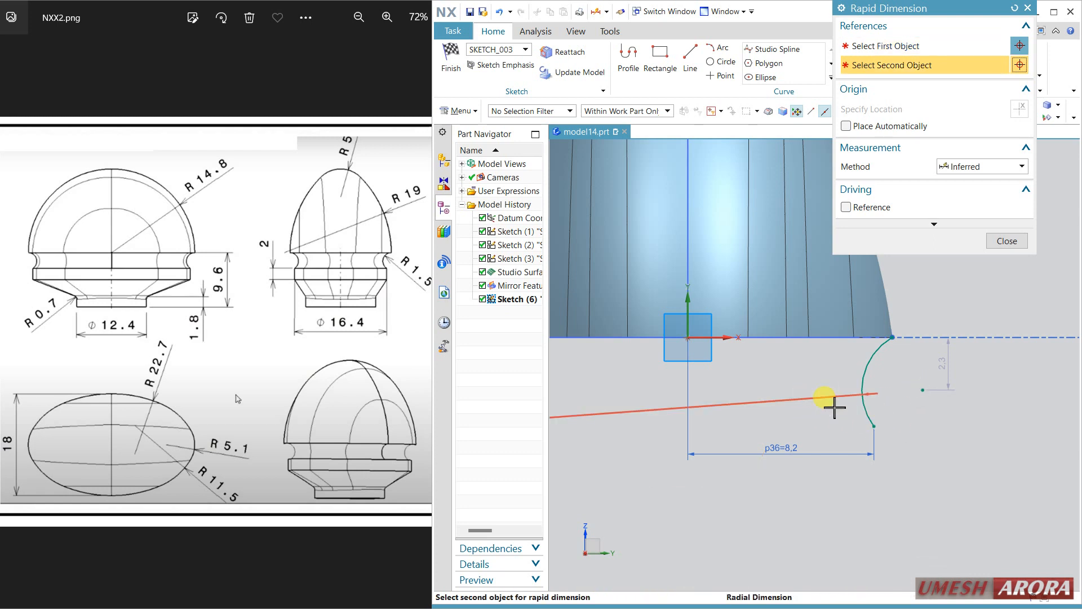
pyautogui.middleClick(983, 463)
pyautogui.click(996, 239)
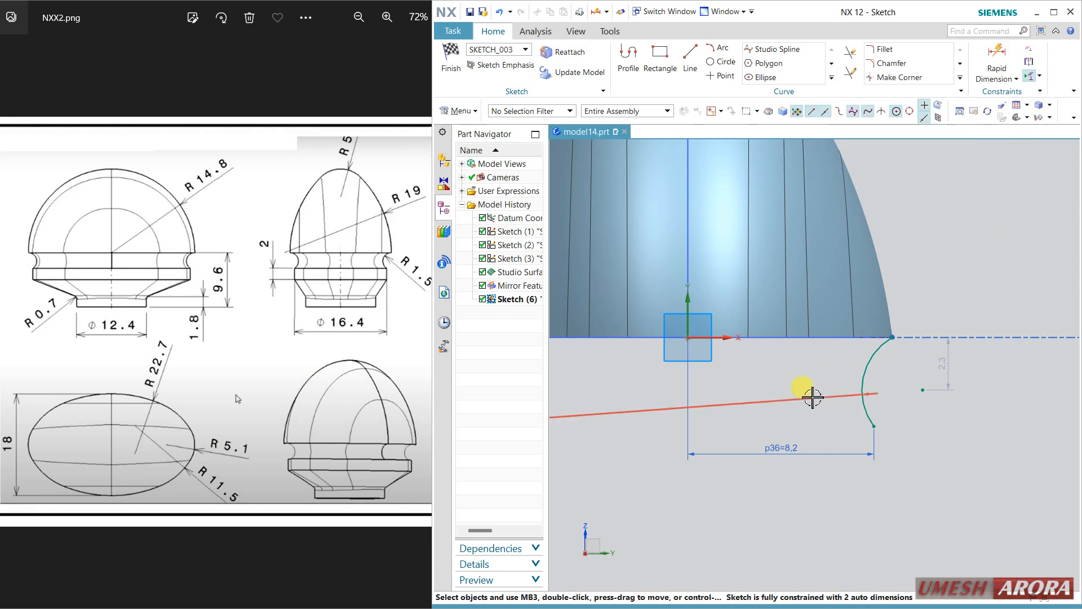
# Set the groove arc's radius to 1.5 mm
pyautogui.doubleClick(812, 398)
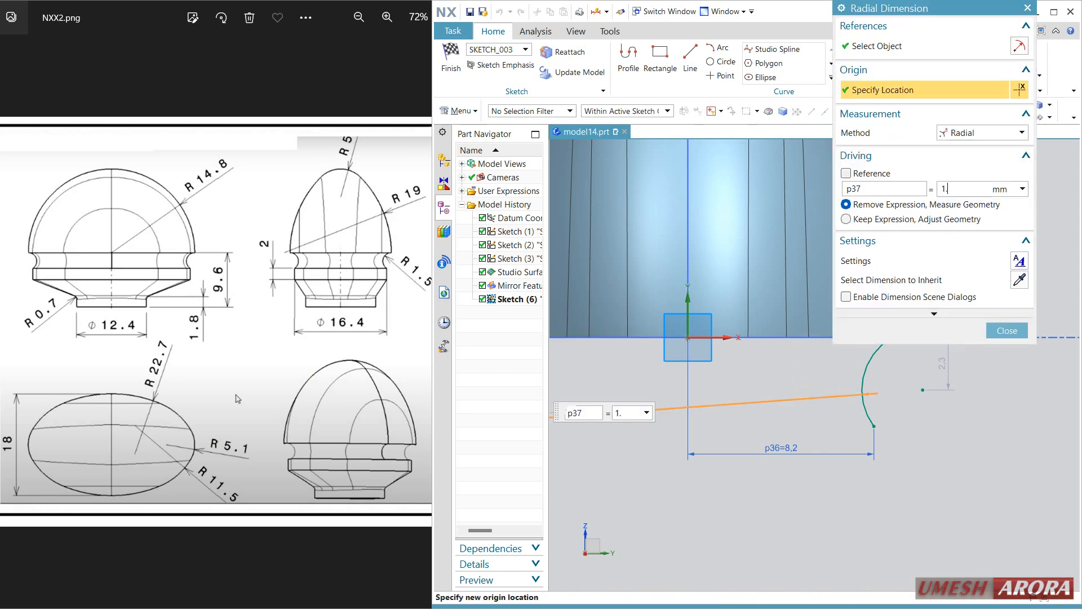
pyautogui.press('Return')
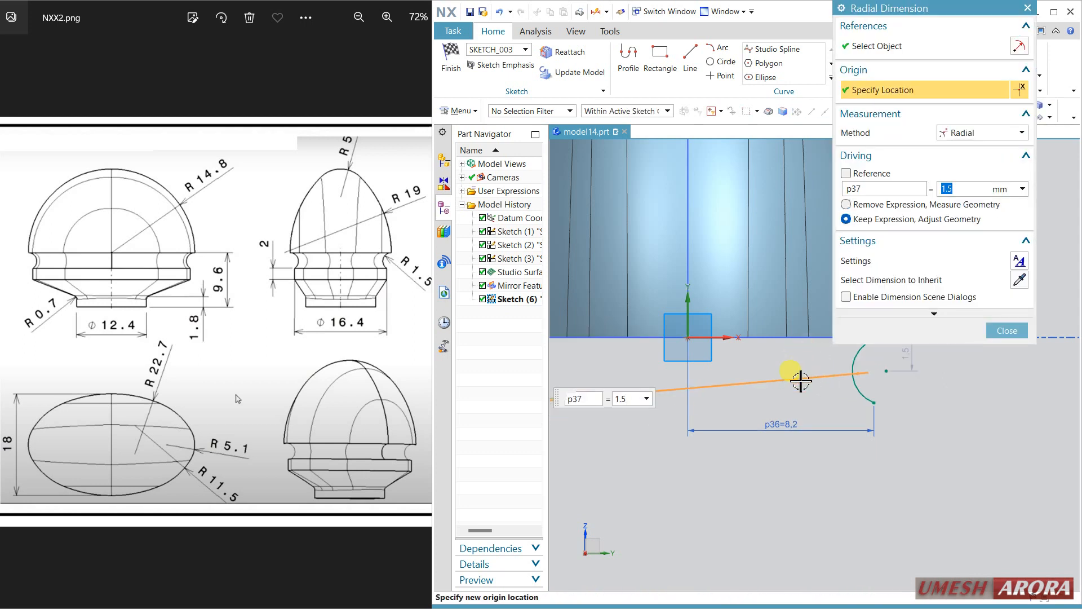
pyautogui.click(998, 331)
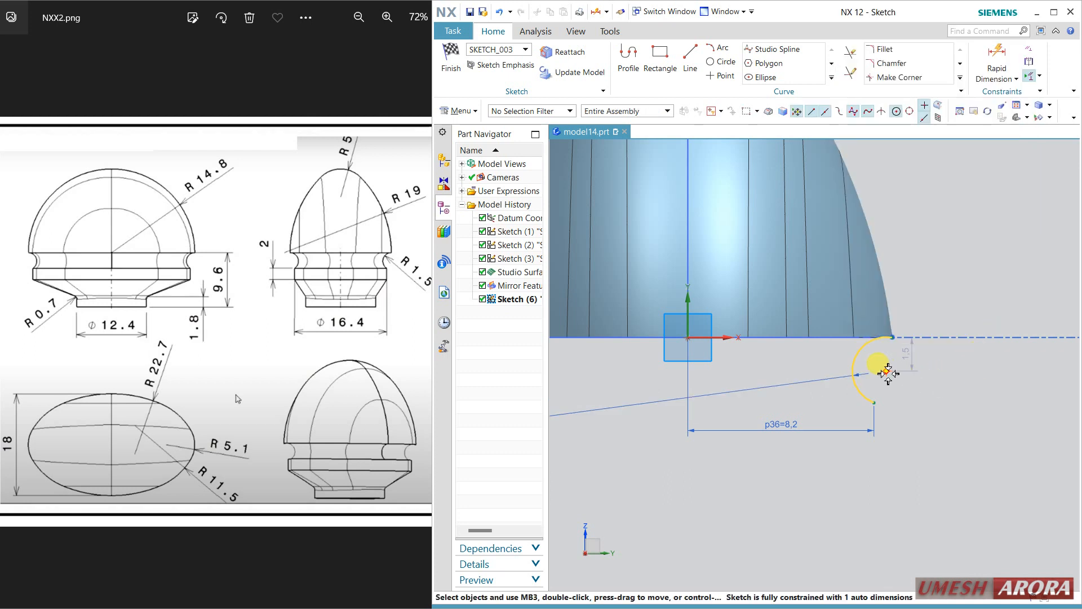
# Align the groove arc's centre vertically with the dome's base corner and finish the sketch
pyautogui.click(893, 336)
pyautogui.click(936, 314)
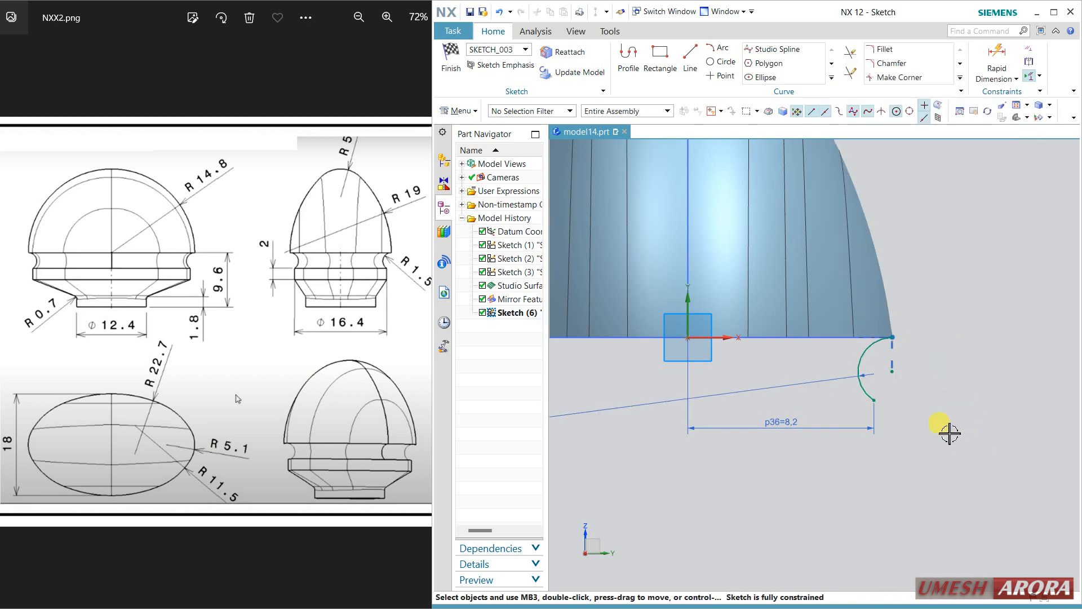
pyautogui.click(451, 56)
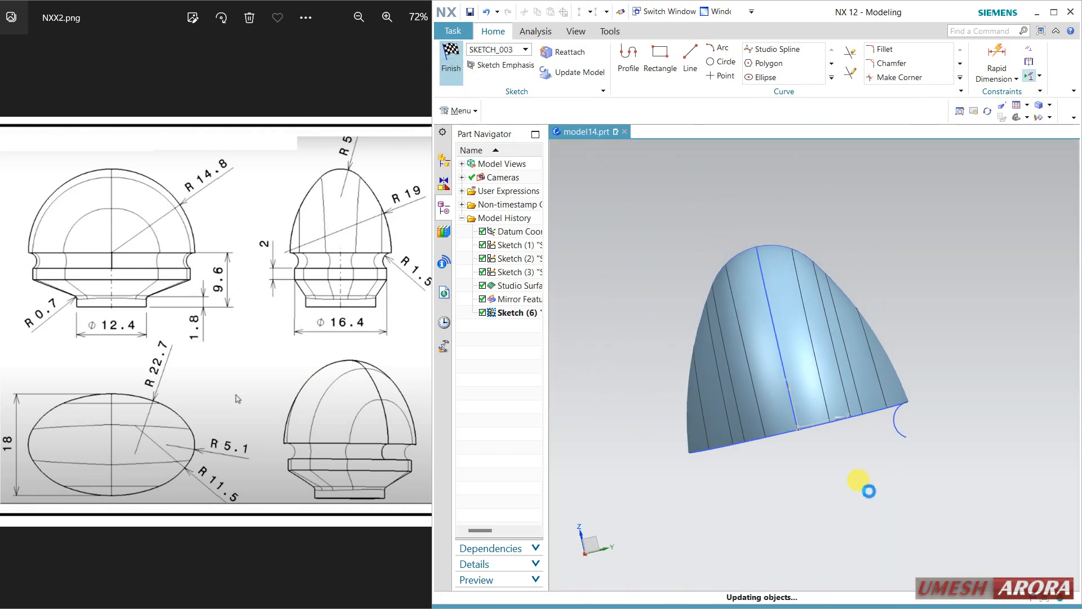
# Hide Sketch (2) and Sketch (3), leaving the groove arc sketch shown
pyautogui.moveTo(868, 490)
pyautogui.mouseDown(button='middle')
pyautogui.moveTo(913, 464)
pyautogui.moveTo(850, 416)
pyautogui.moveTo(863, 438)
pyautogui.mouseUp(button='middle')
pyautogui.click(891, 263)
pyautogui.hotkey('ctrl', 'b')
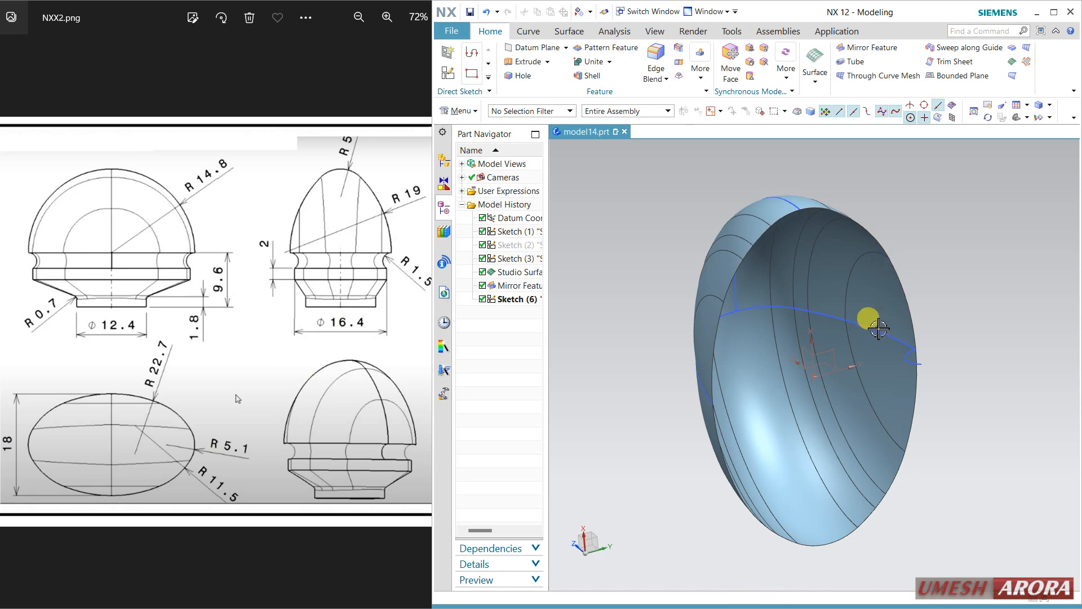
pyautogui.hotkey('ctrl', 'b')
pyautogui.moveTo(845, 430)
pyautogui.mouseDown(button='middle')
pyautogui.moveTo(816, 415)
pyautogui.moveTo(804, 424)
pyautogui.moveTo(856, 465)
pyautogui.moveTo(885, 445)
pyautogui.moveTo(891, 480)
pyautogui.moveTo(930, 466)
pyautogui.moveTo(946, 442)
pyautogui.moveTo(887, 437)
pyautogui.moveTo(858, 350)
pyautogui.moveTo(887, 413)
pyautogui.moveTo(869, 435)
pyautogui.moveTo(891, 435)
pyautogui.mouseUp(button='middle')
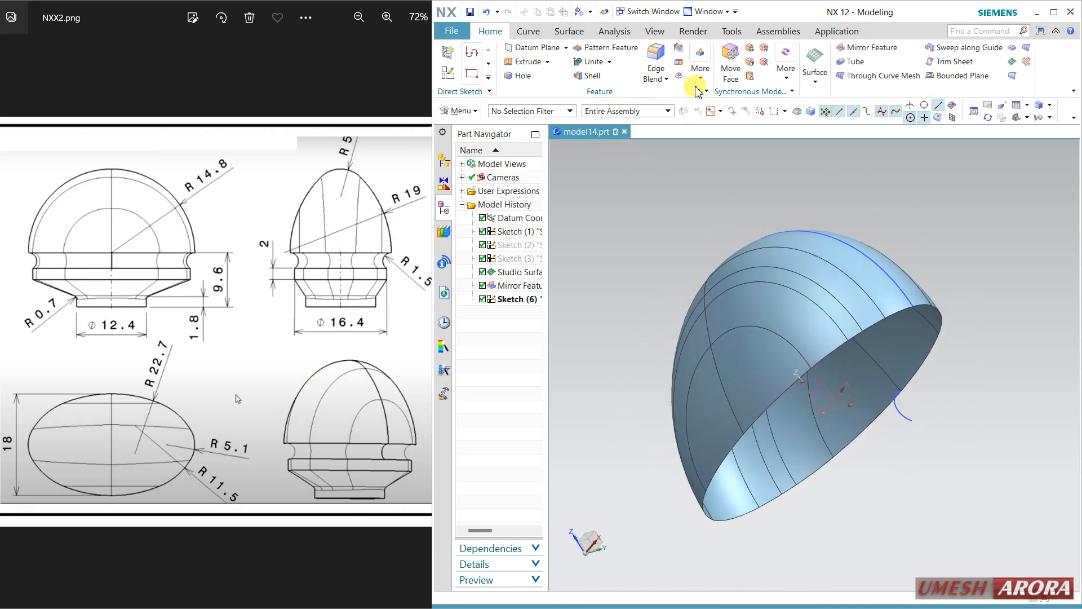
# Start a Sweep Along Guide with only the groove arc as its section
pyautogui.click(961, 48)
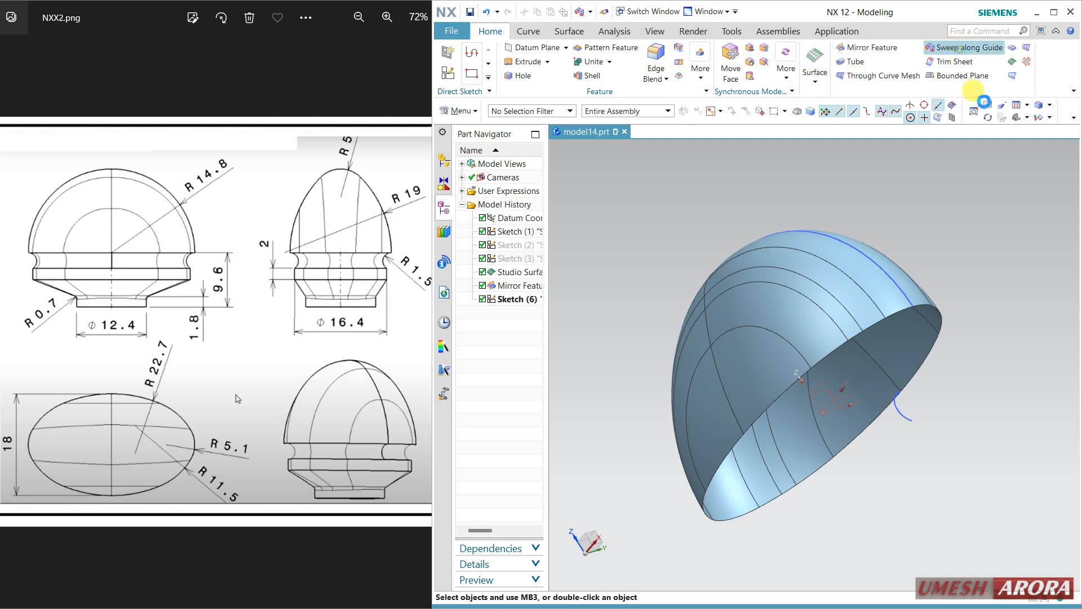
pyautogui.click(903, 413)
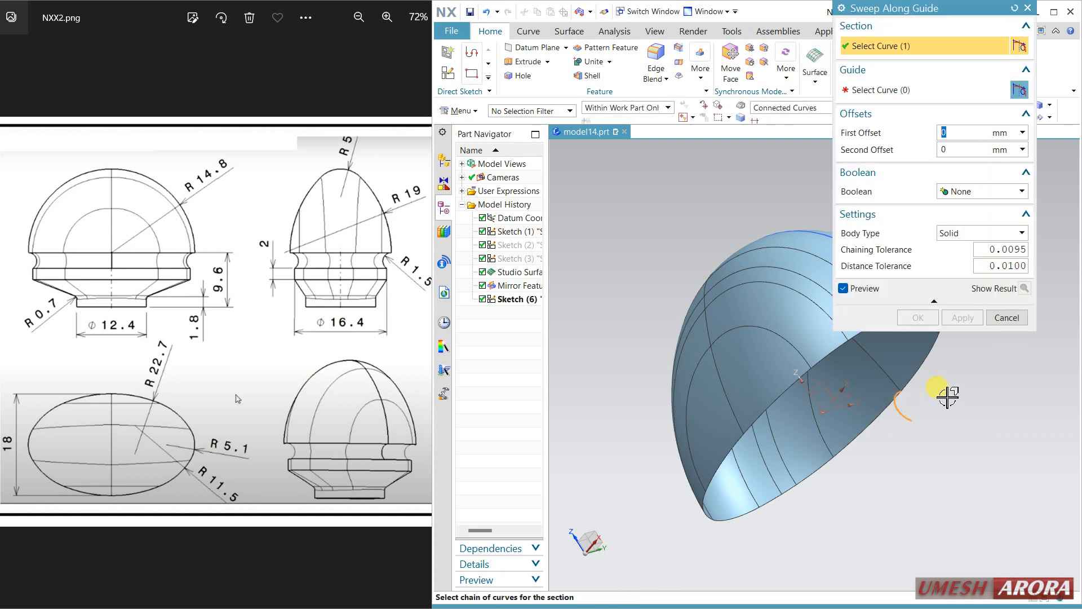
pyautogui.moveTo(947, 397); pyautogui.dragTo(780, 164, button='middle')
pyautogui.click(789, 107)
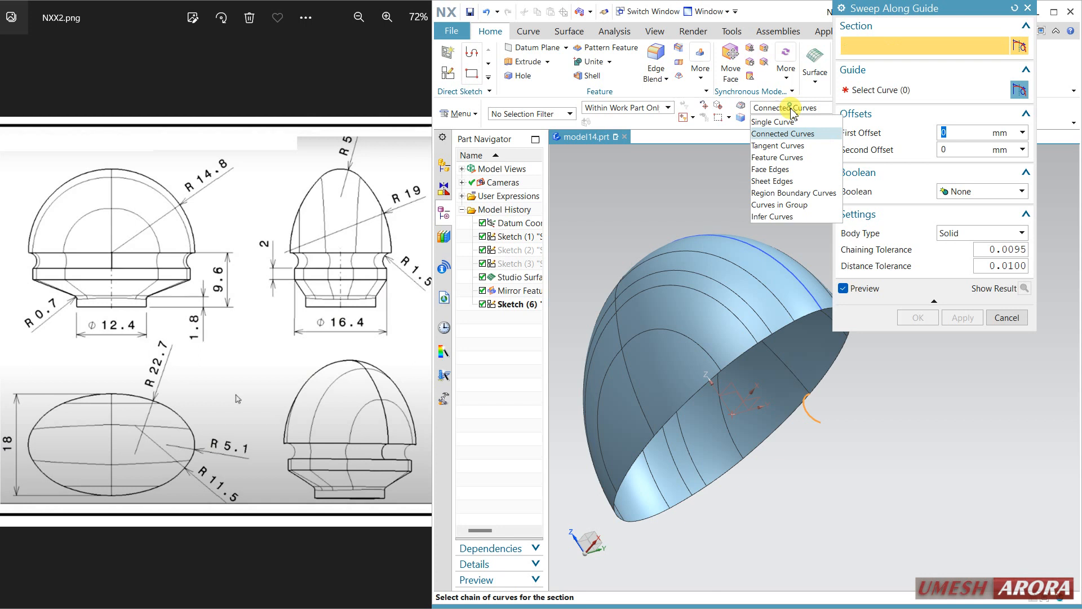
pyautogui.click(794, 146)
pyautogui.click(839, 363)
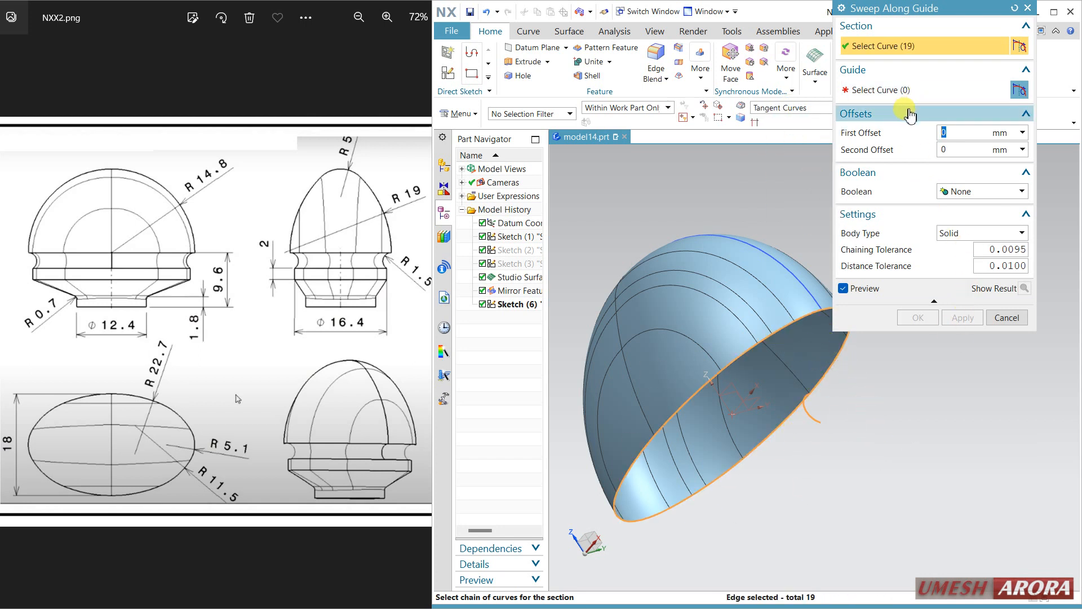
pyautogui.click(801, 319)
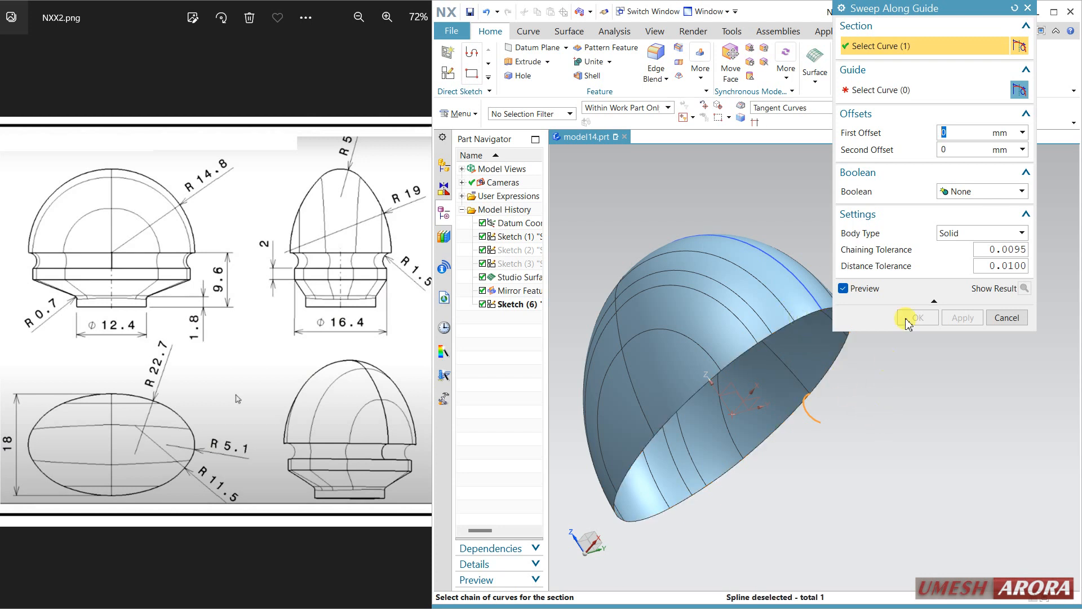
# Sweep the arc section around the dome's complete base edge, using the tangent edge chain as the guide
pyautogui.click(916, 91)
pyautogui.click(839, 371)
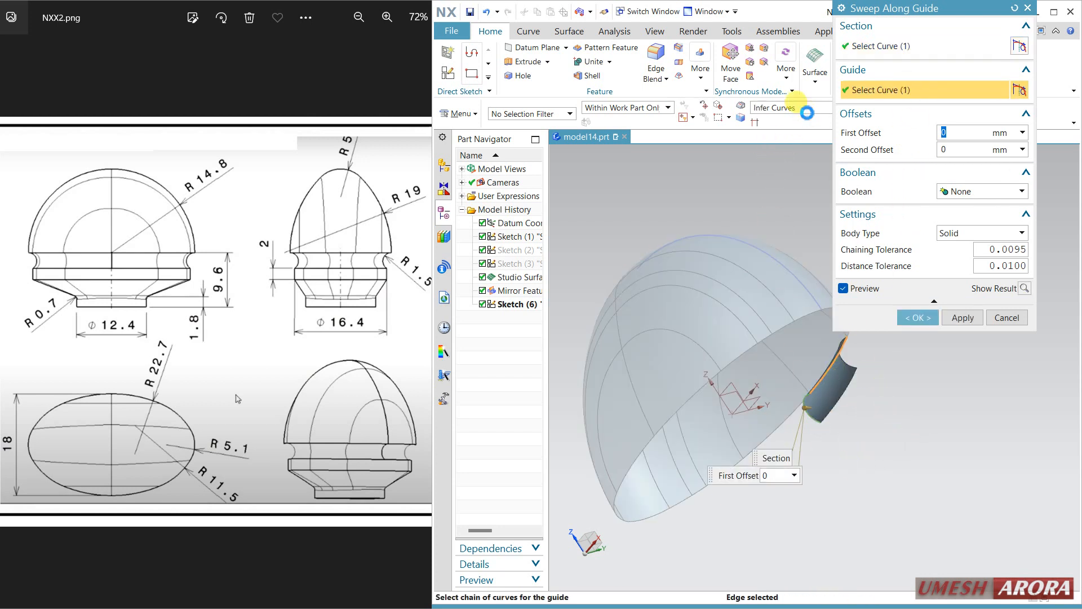
pyautogui.click(807, 112)
pyautogui.click(780, 151)
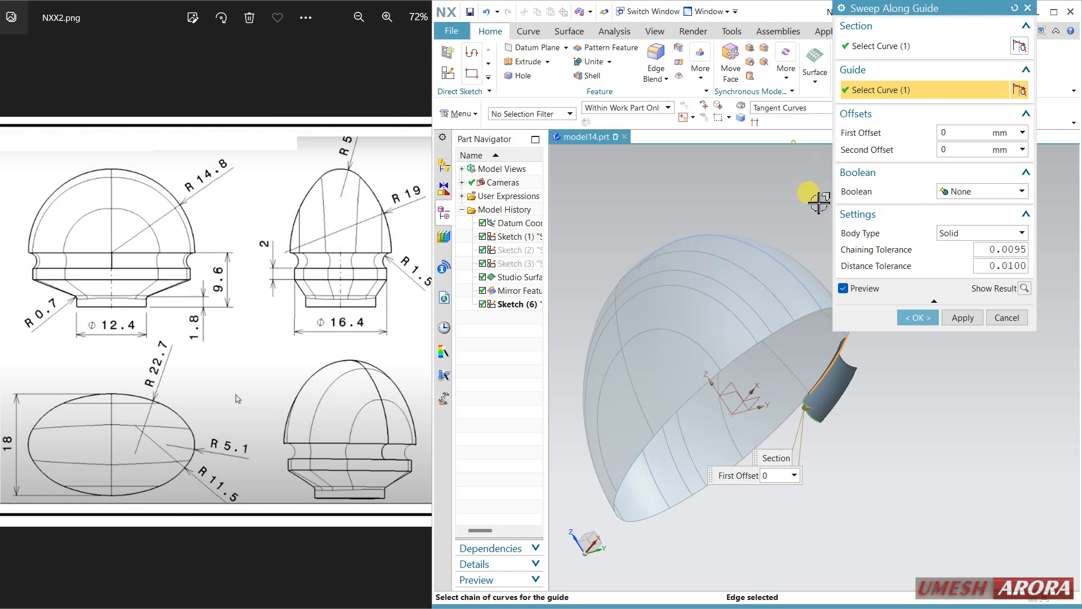
pyautogui.click(814, 316)
pyautogui.click(918, 319)
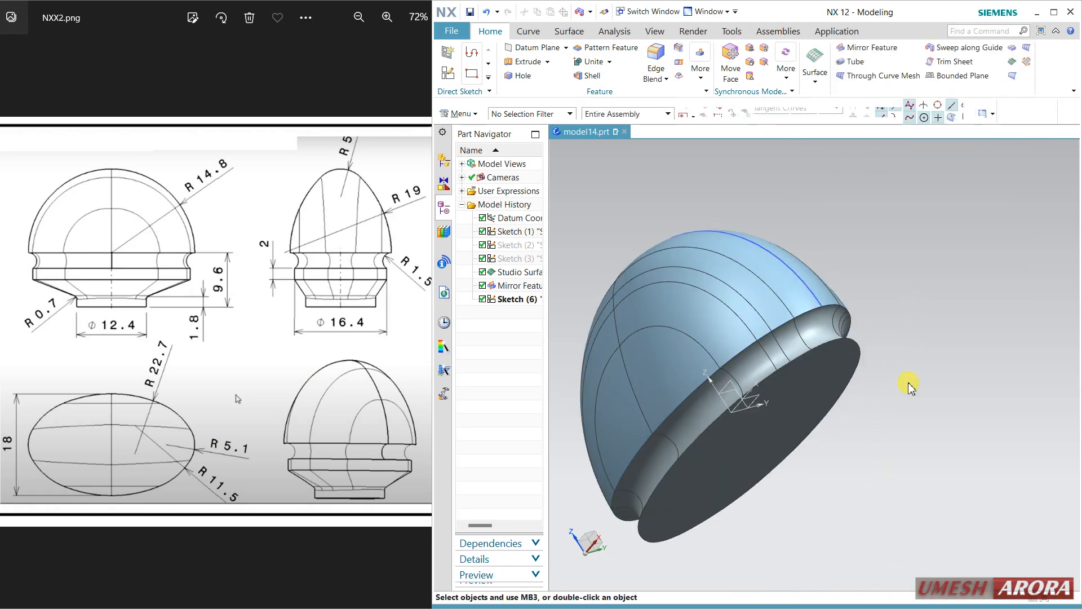
# Change the body type of the swept groove to Sheet
pyautogui.moveTo(911, 379); pyautogui.dragTo(858, 342, button='middle')
pyautogui.doubleClick(859, 342)
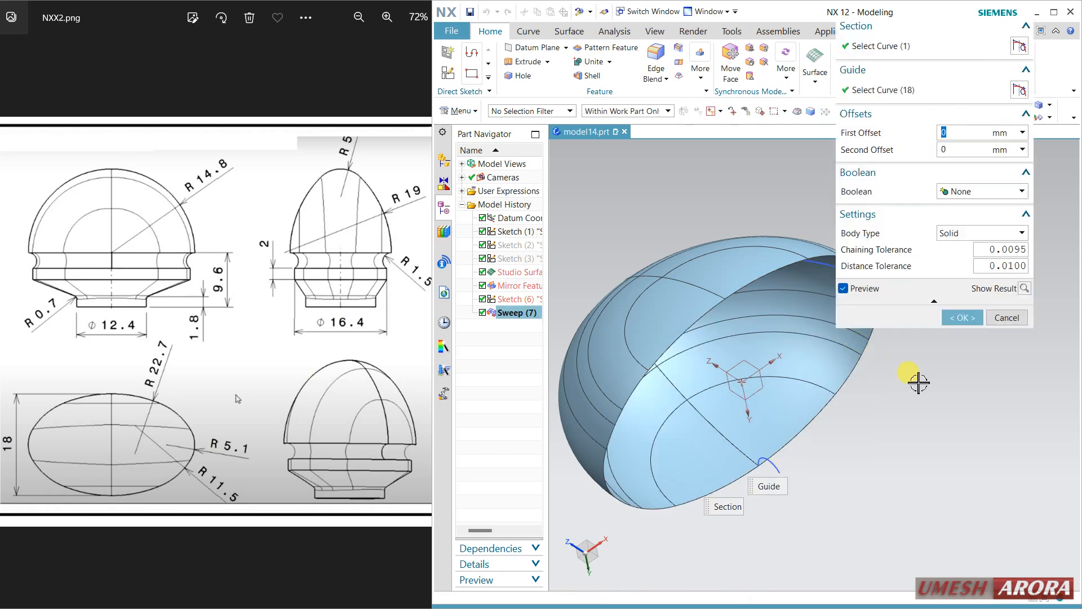
pyautogui.click(968, 234)
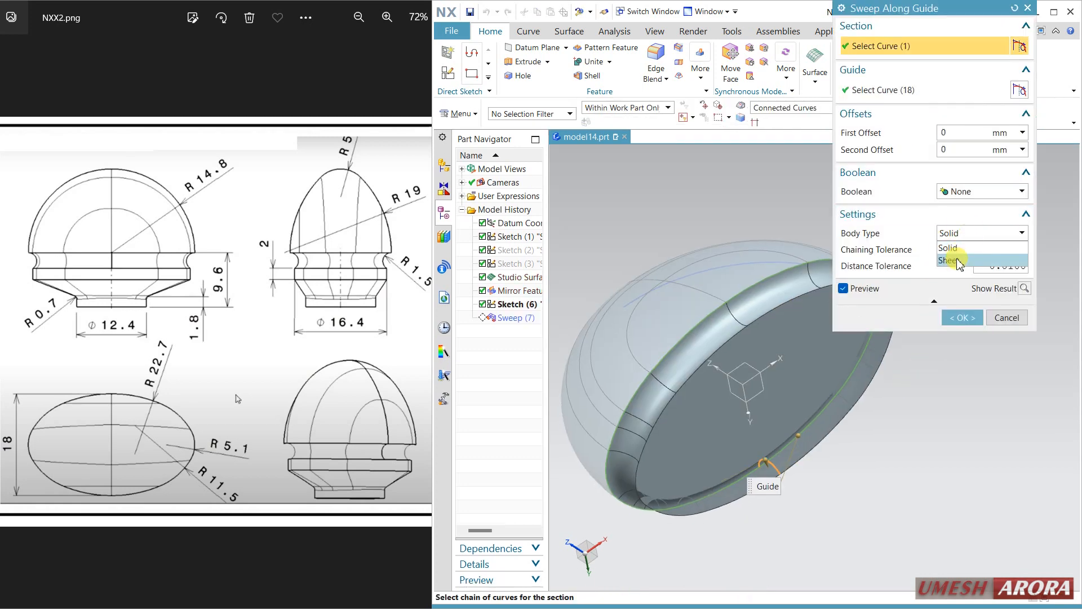
pyautogui.click(957, 256)
pyautogui.click(962, 317)
# Extrude the groove's lower tangent edge chain 2 mm downward as a sheet body, with Boolean set to None
pyautogui.moveTo(932, 318); pyautogui.dragTo(966, 291, button='middle')
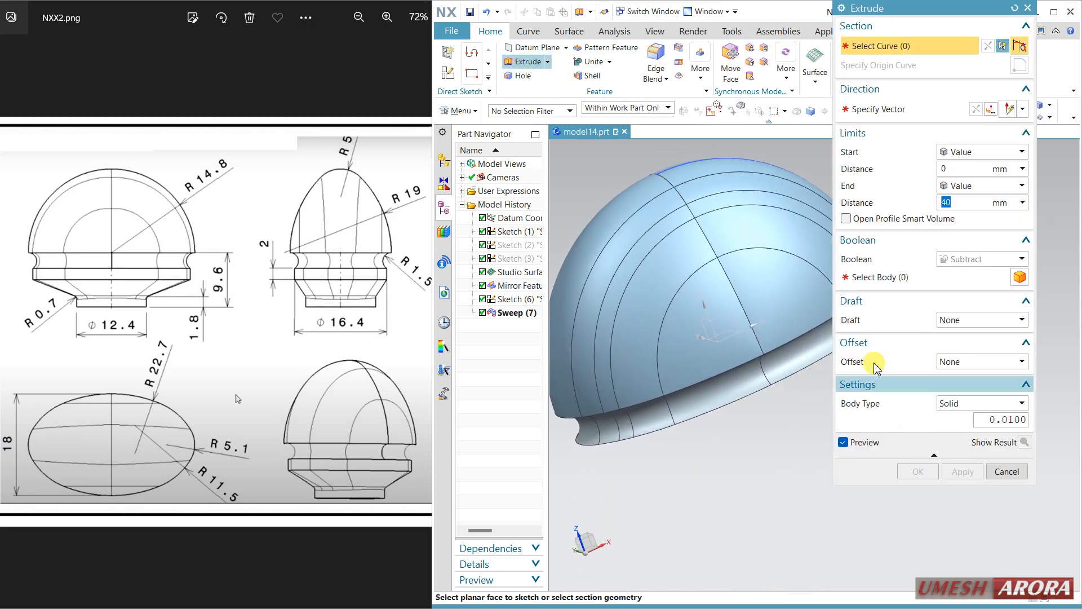
pyautogui.click(791, 117)
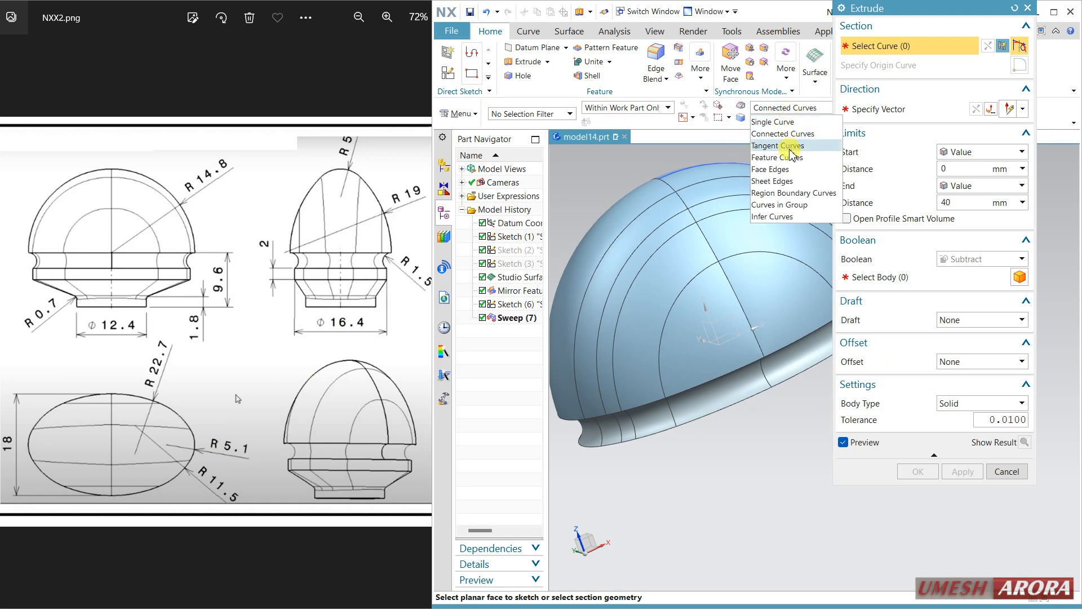
pyautogui.click(768, 144)
pyautogui.click(822, 367)
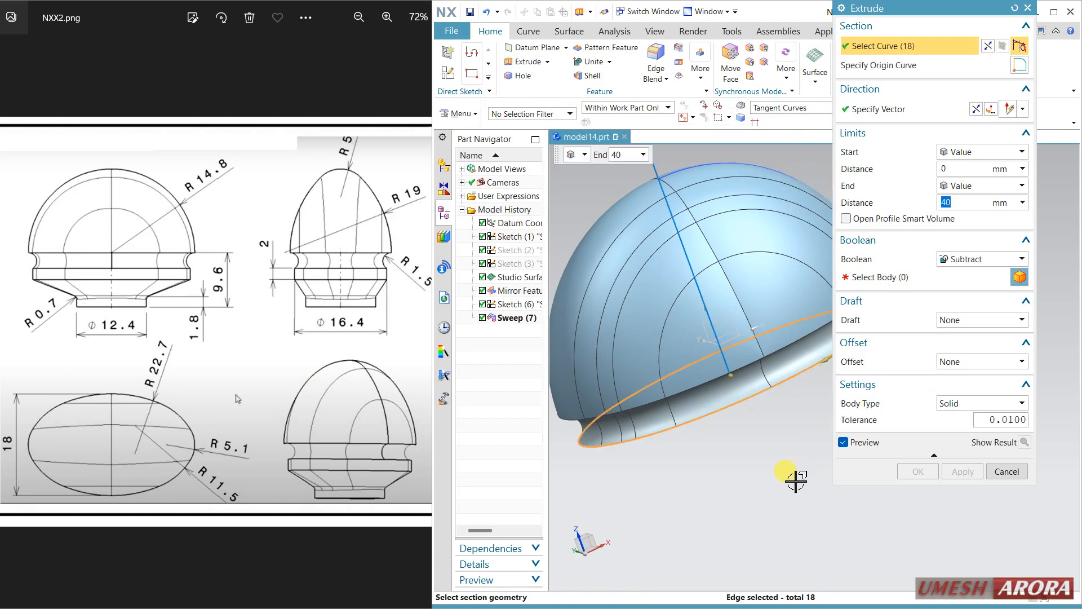
pyautogui.click(961, 259)
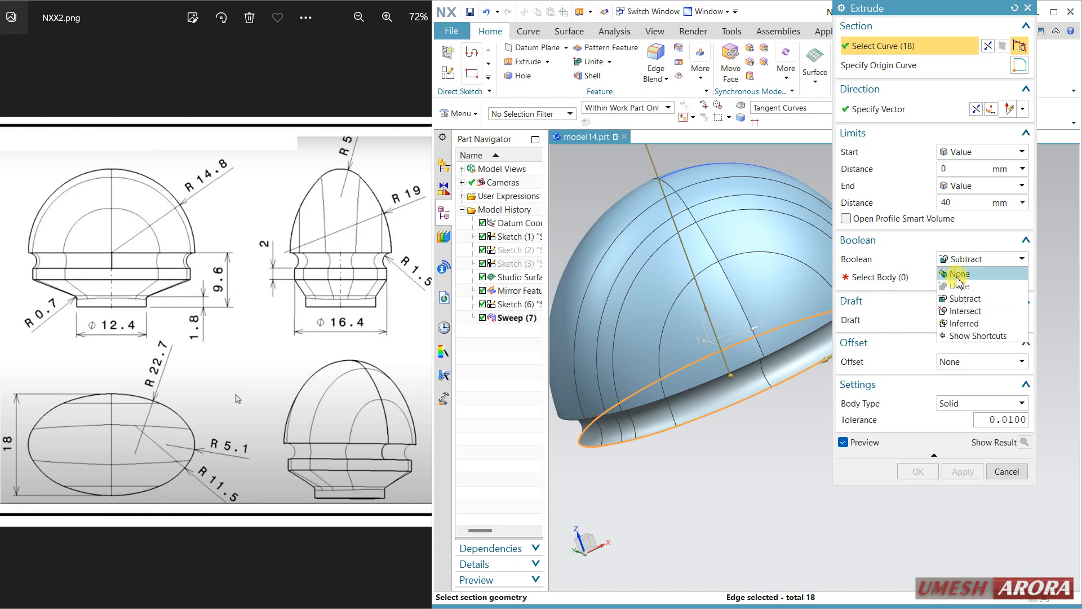
pyautogui.click(961, 273)
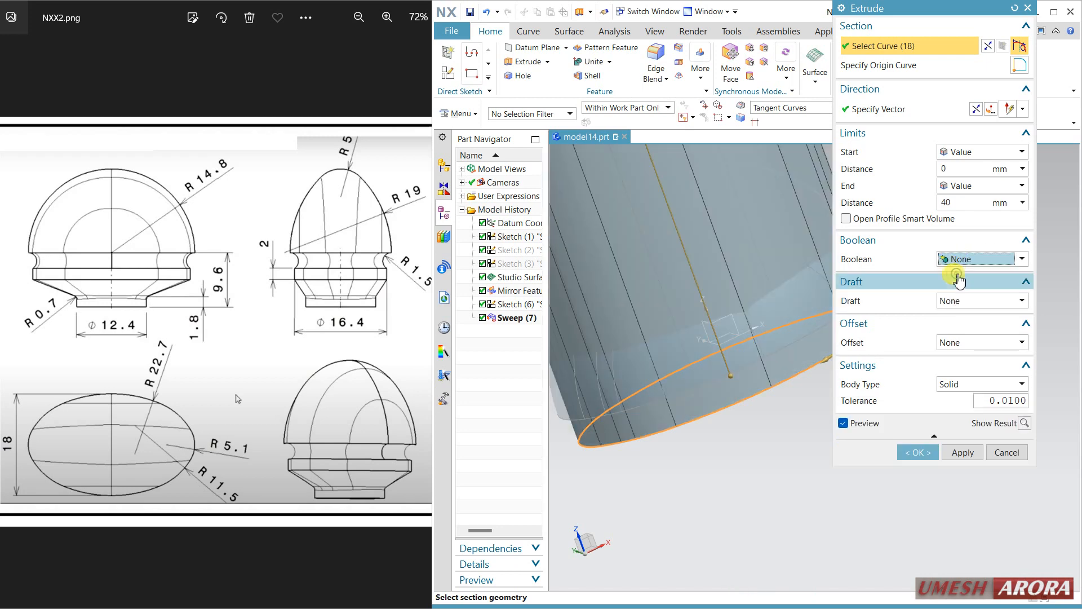
pyautogui.click(968, 384)
pyautogui.click(959, 413)
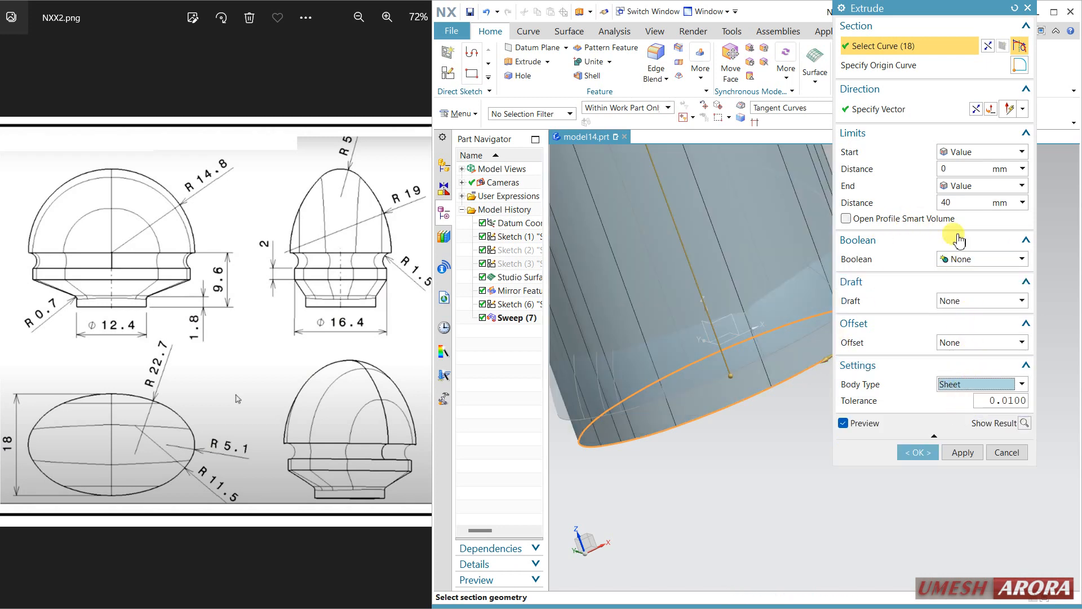
pyautogui.click(977, 111)
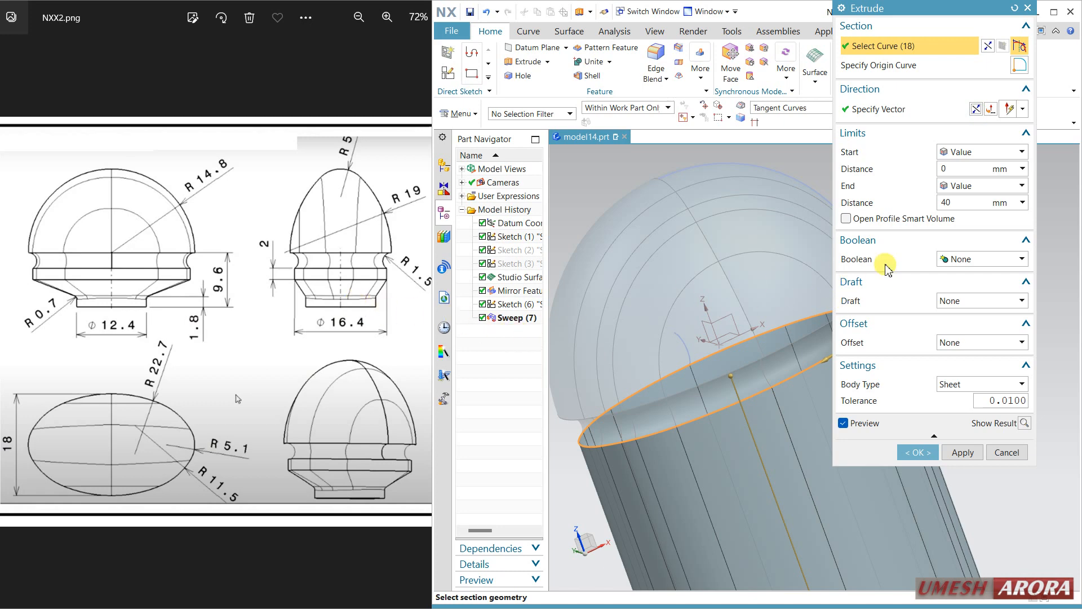
pyautogui.click(961, 203)
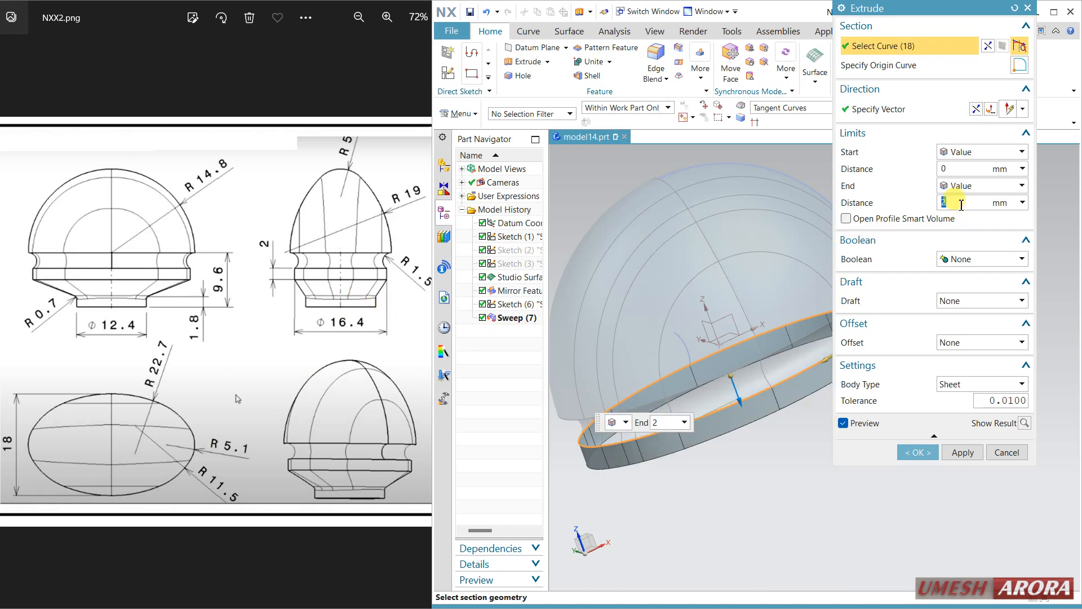
pyautogui.click(915, 453)
# Create a datum plane offset 9.6 mm below the XY plane
pyautogui.moveTo(914, 463)
pyautogui.mouseDown(button='middle')
pyautogui.moveTo(837, 444)
pyautogui.moveTo(920, 451)
pyautogui.moveTo(913, 463)
pyautogui.mouseUp(button='middle')
pyautogui.keyDown('shift'); pyautogui.moveTo(912, 463); pyautogui.dragTo(937, 414, button='middle'); pyautogui.keyUp('shift')
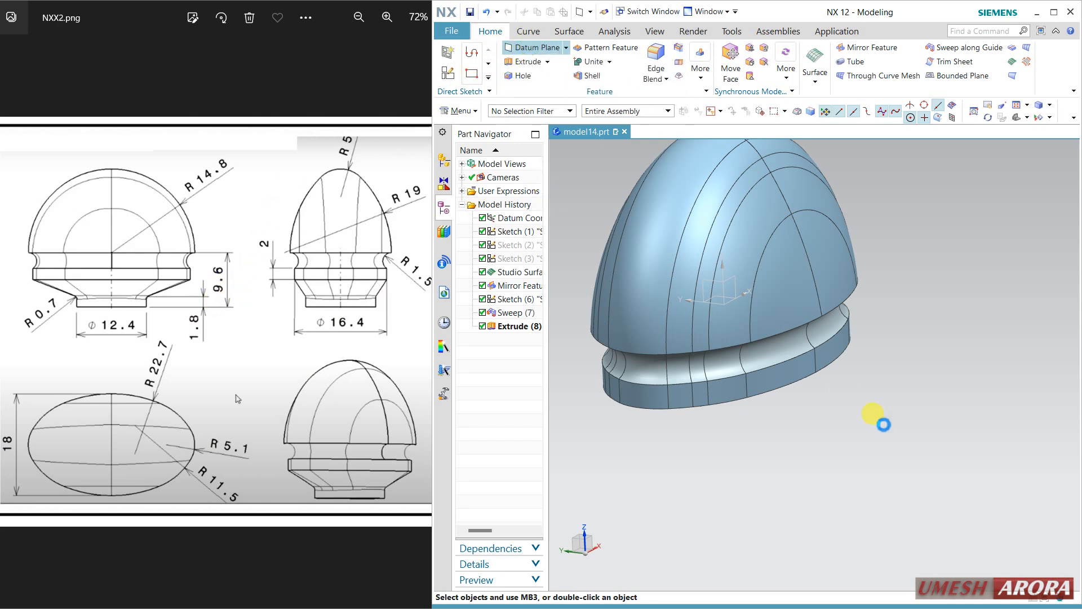
pyautogui.click(729, 299)
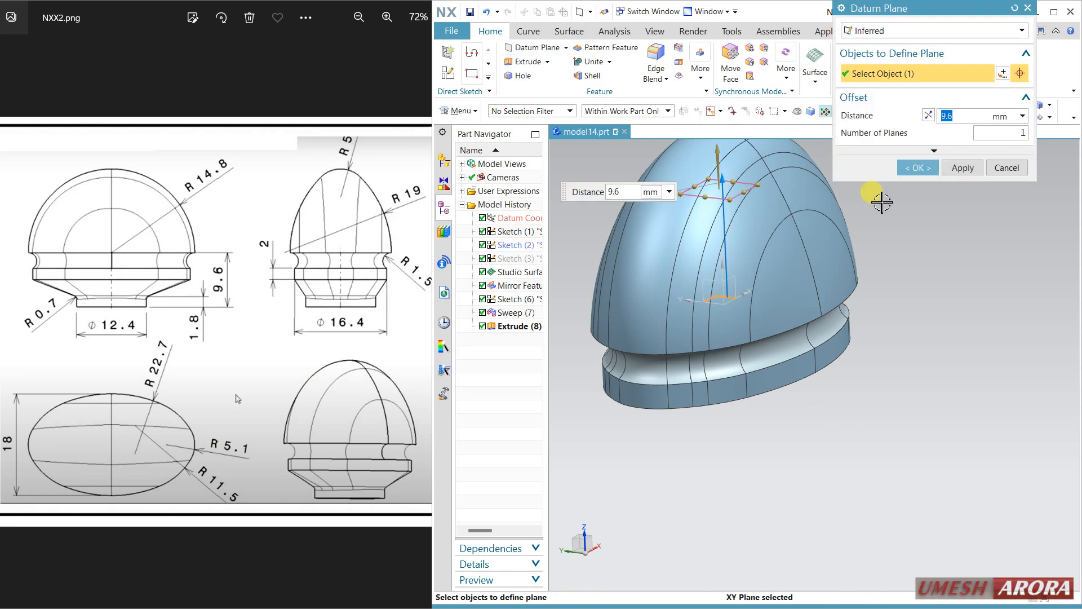
pyautogui.click(927, 116)
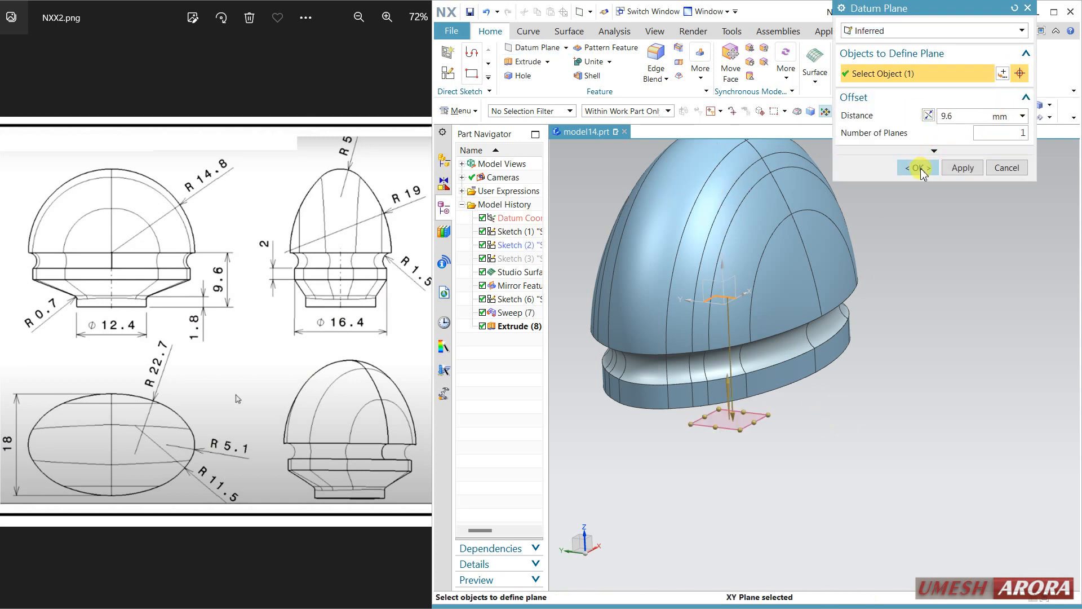
pyautogui.click(918, 168)
# Create a new sketch on the offset datum plane below the model
pyautogui.click(704, 419)
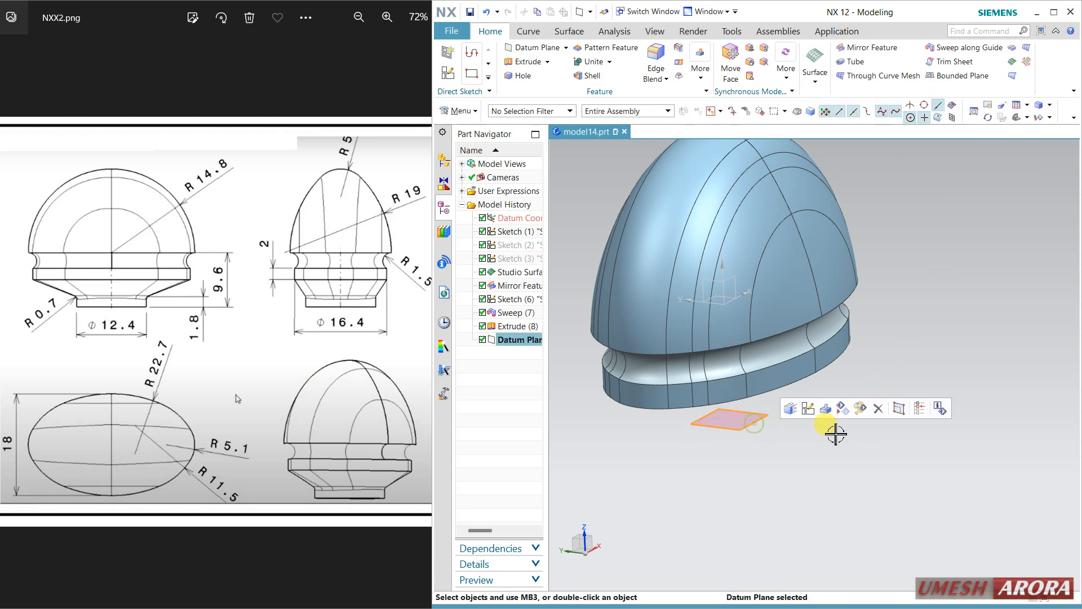
pyautogui.click(809, 410)
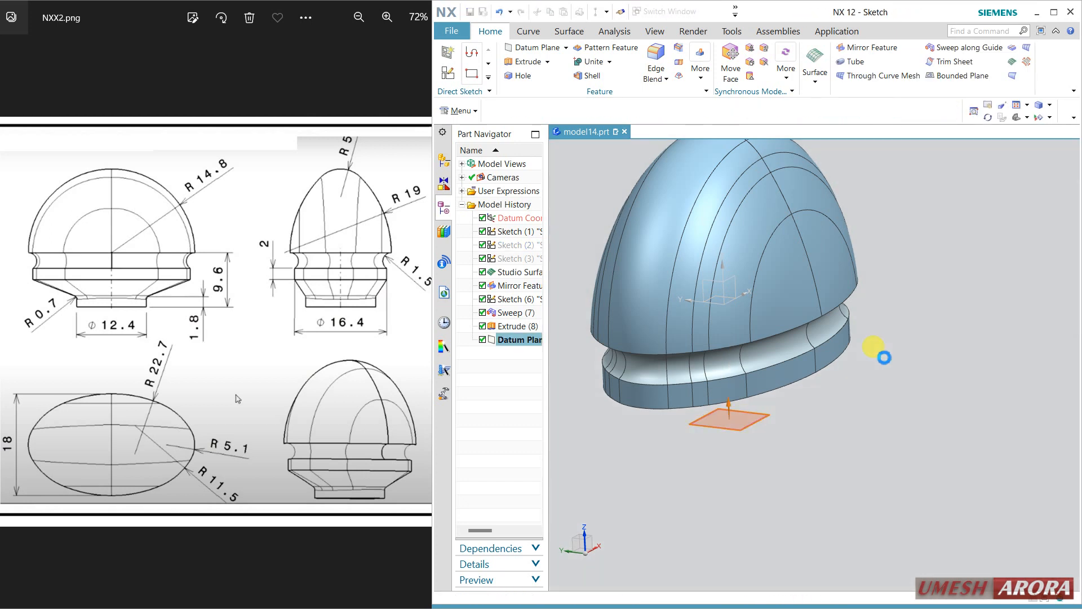
pyautogui.click(832, 365)
pyautogui.middleClick(857, 434)
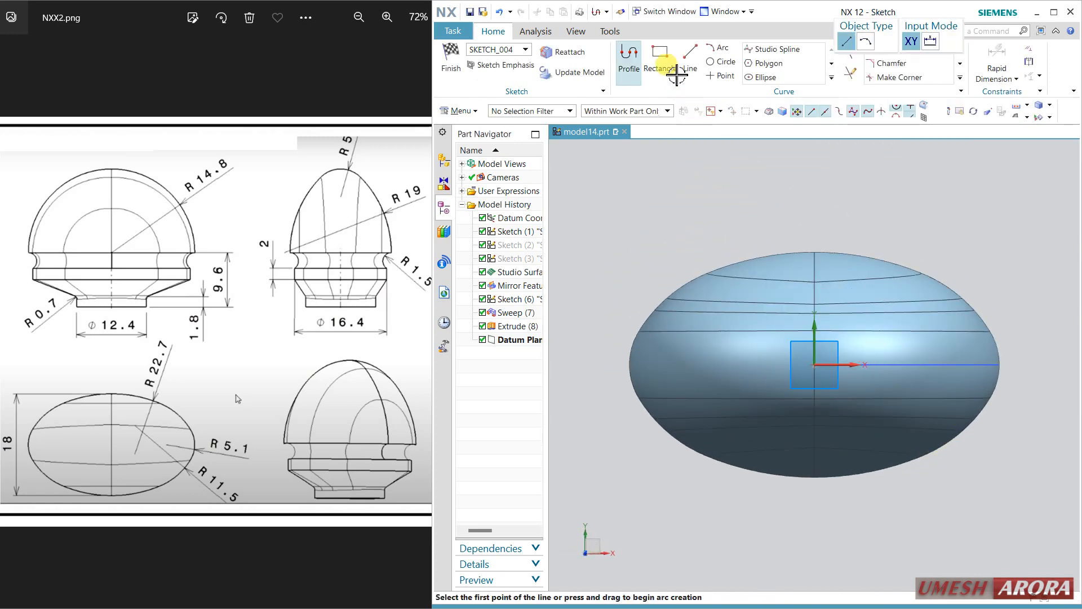
# Draw a 12.4 mm diameter circle centred on the sketch origin and finish the sketch
pyautogui.click(721, 62)
pyautogui.scroll(2, 812, 366)
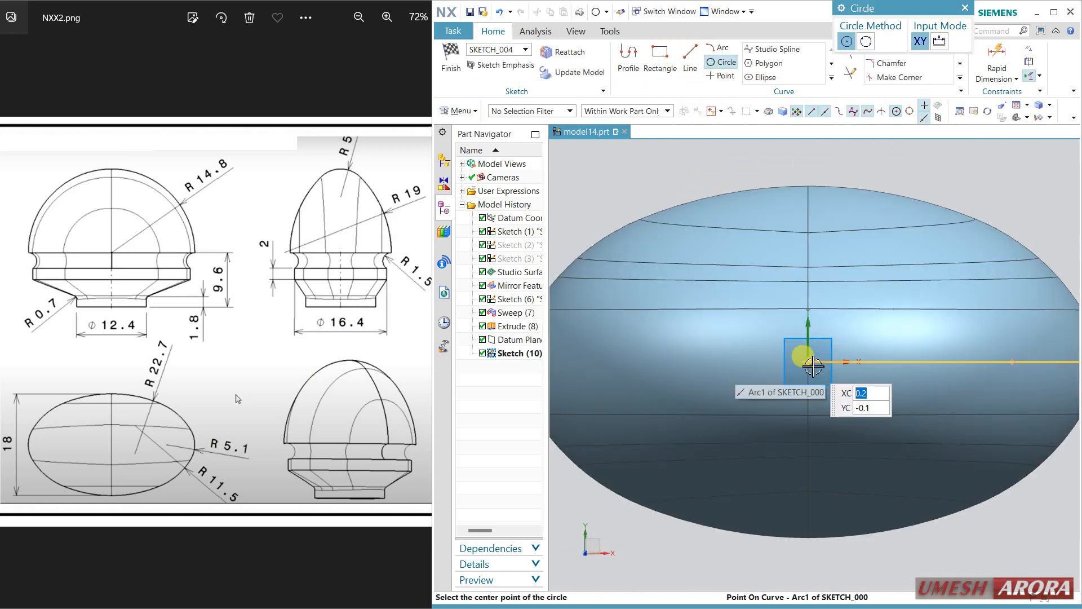
pyautogui.click(808, 361)
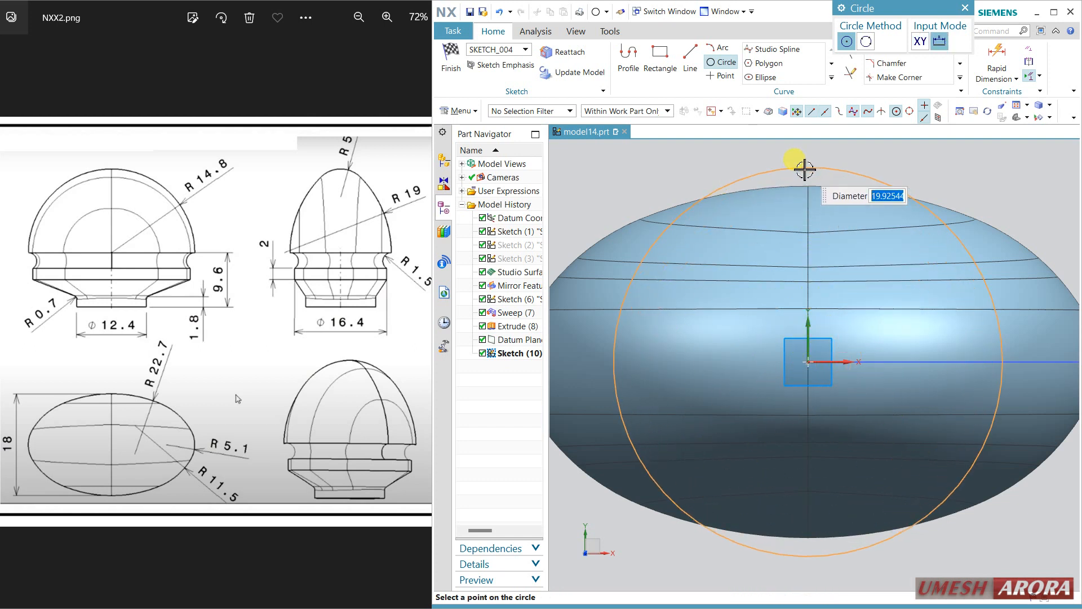
pyautogui.write('12.4')
pyautogui.press('Return')
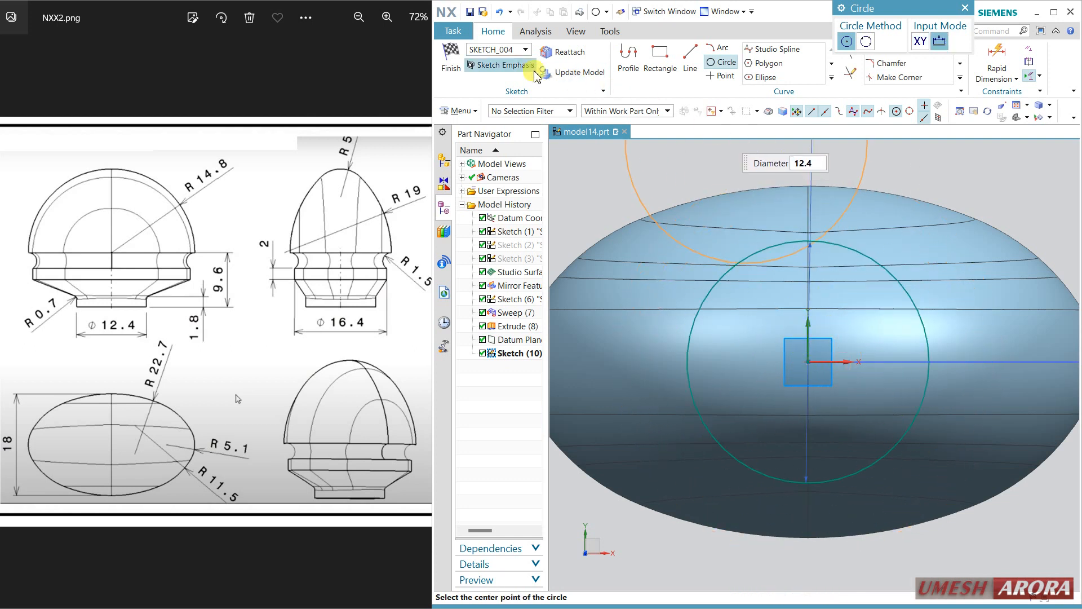
pyautogui.click(449, 57)
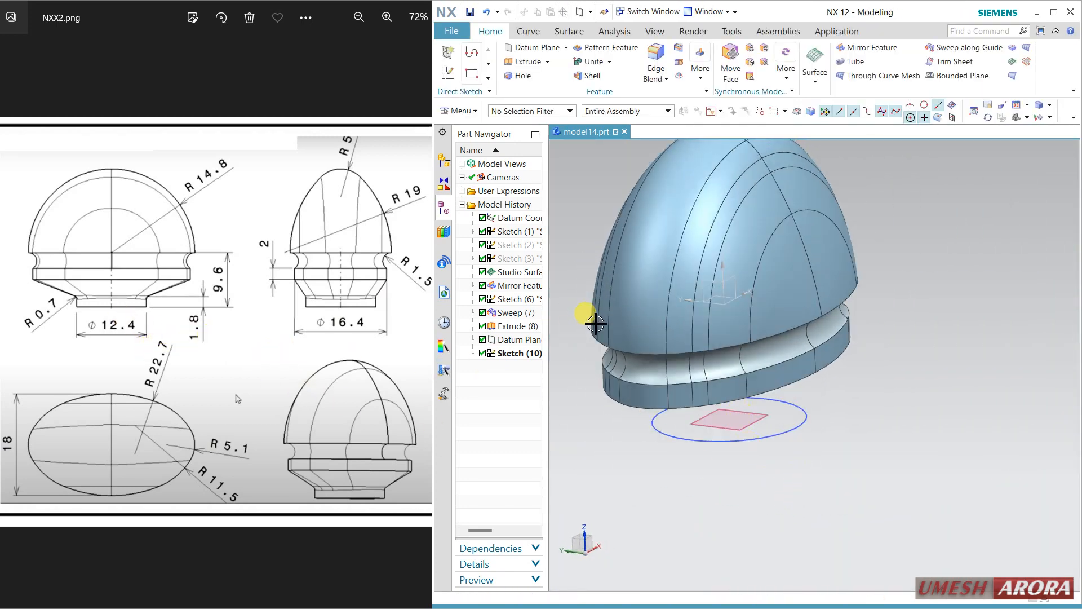
# Extrude the 12.4 mm circle 1.8 mm upward as a sheet body, with Boolean set to None
pyautogui.click(528, 61)
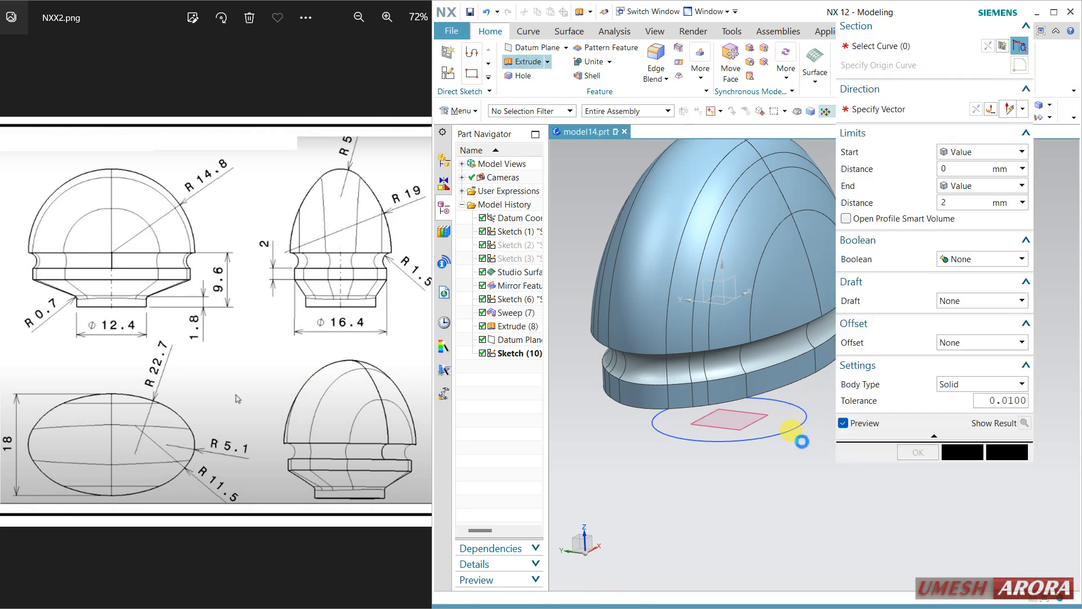
pyautogui.click(800, 434)
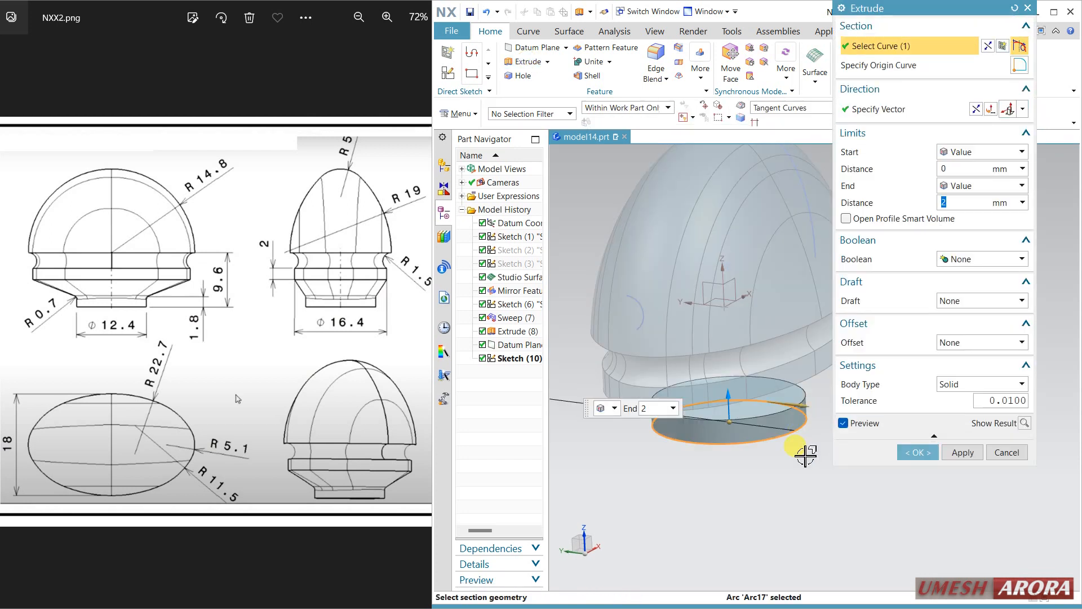
pyautogui.write('8')
pyautogui.press('Return')
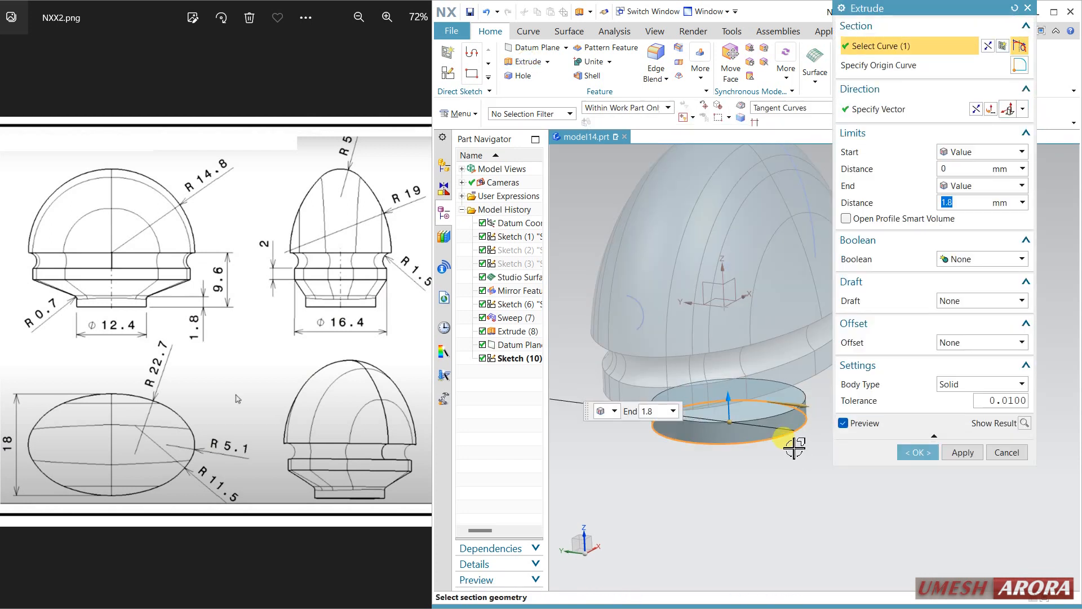
pyautogui.click(976, 385)
pyautogui.click(969, 409)
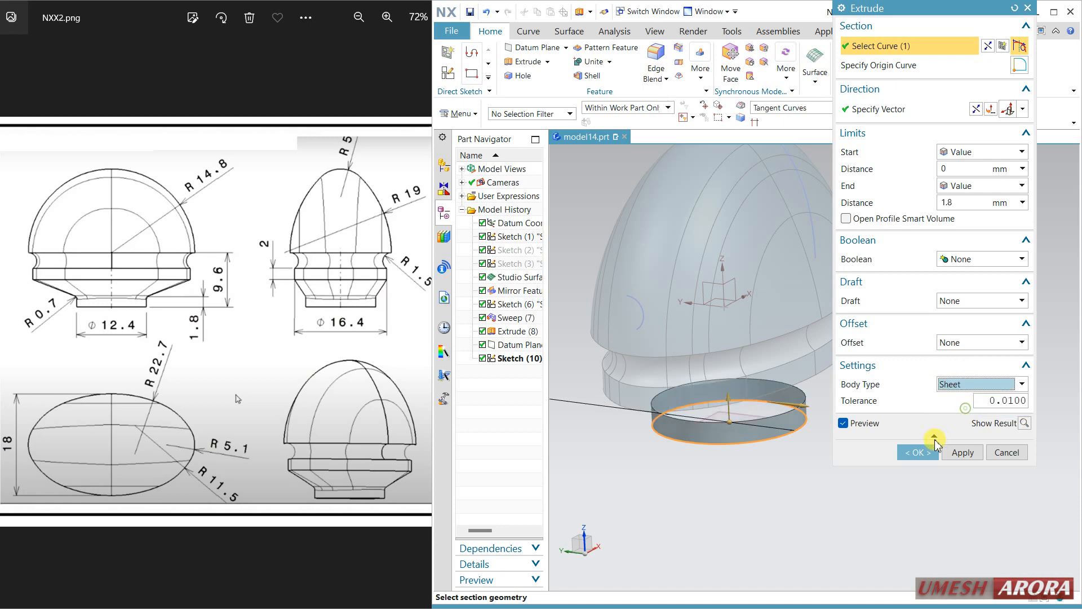
pyautogui.click(917, 452)
# Set up a Ruled sheet between the band's lower edge chain and the round foot's upper circular edge, aligned By Points
pyautogui.moveTo(888, 488); pyautogui.dragTo(826, 339, button='middle')
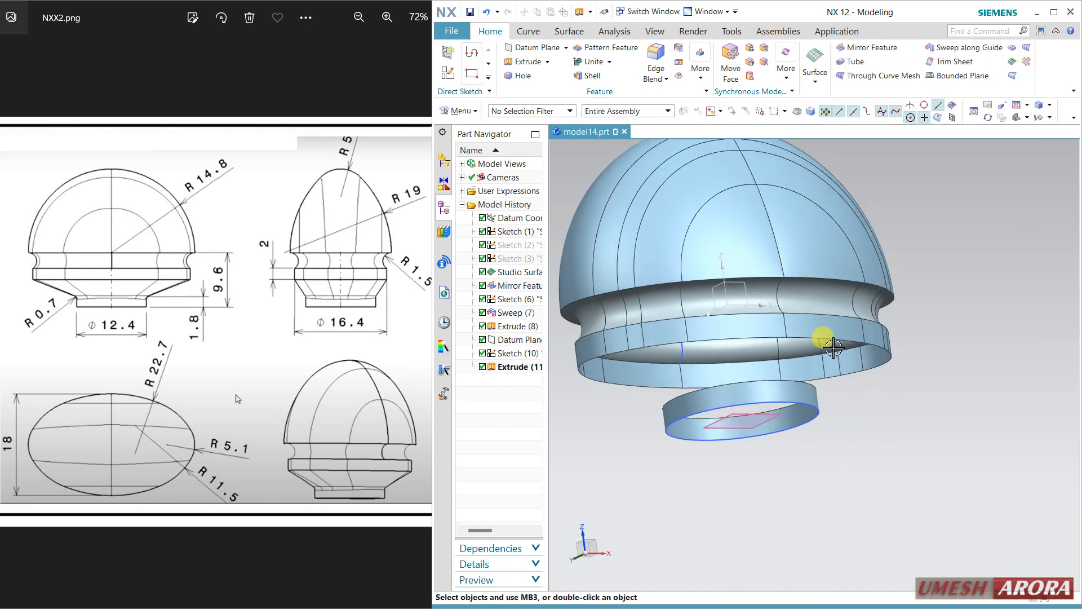
pyautogui.click(1013, 77)
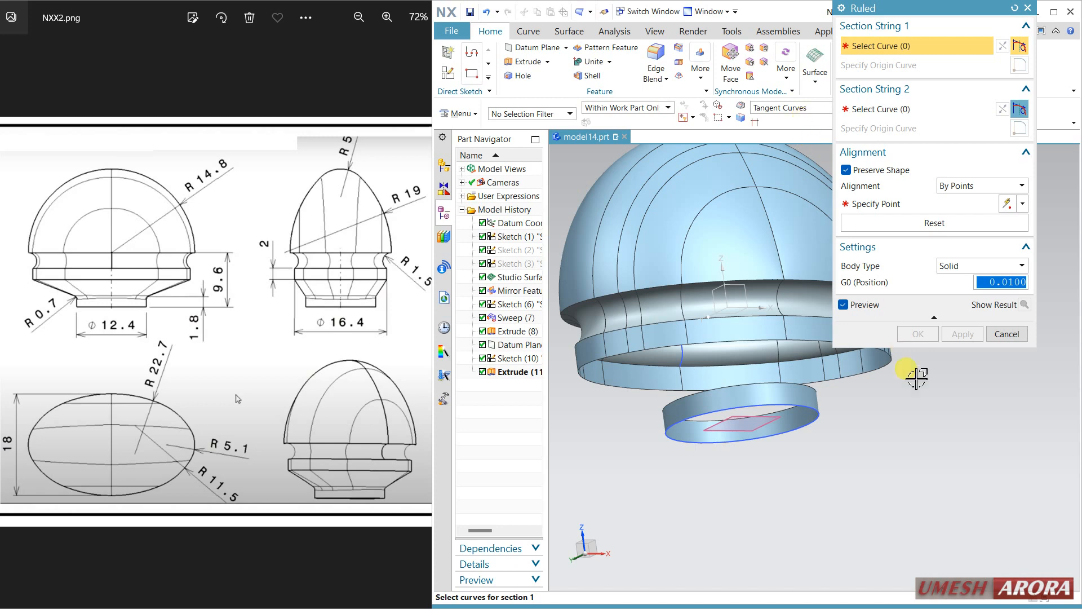
pyautogui.click(881, 373)
pyautogui.moveTo(900, 447); pyautogui.dragTo(887, 458, button='middle')
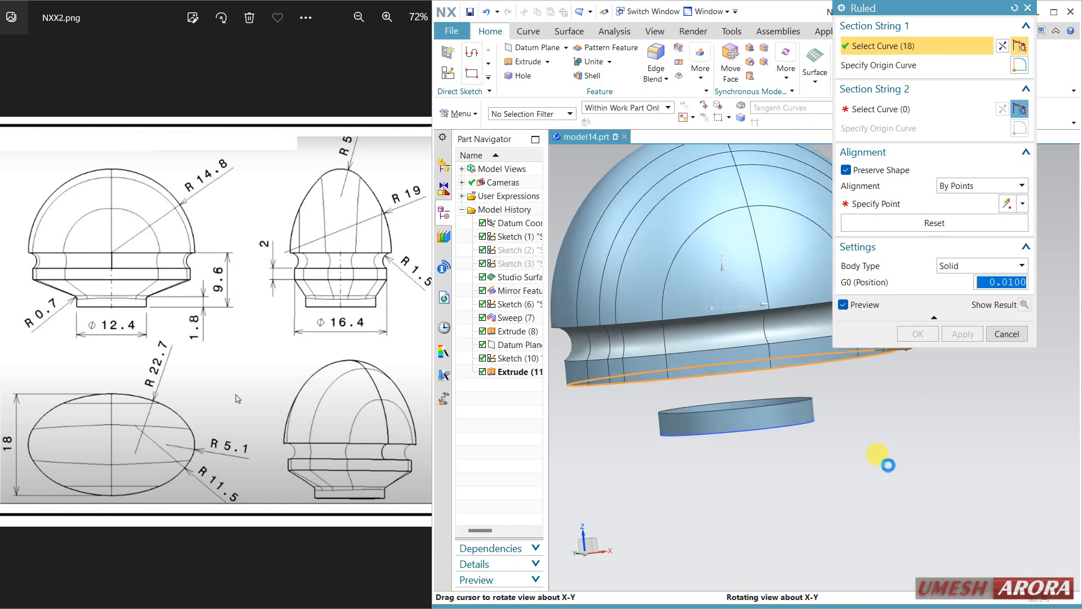
pyautogui.click(920, 112)
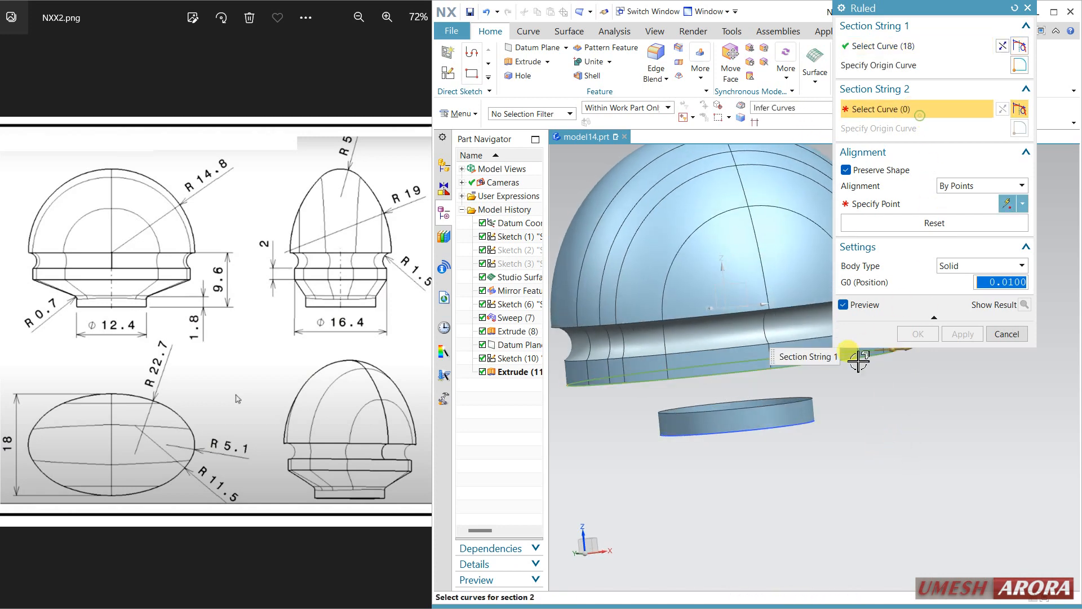
pyautogui.click(809, 399)
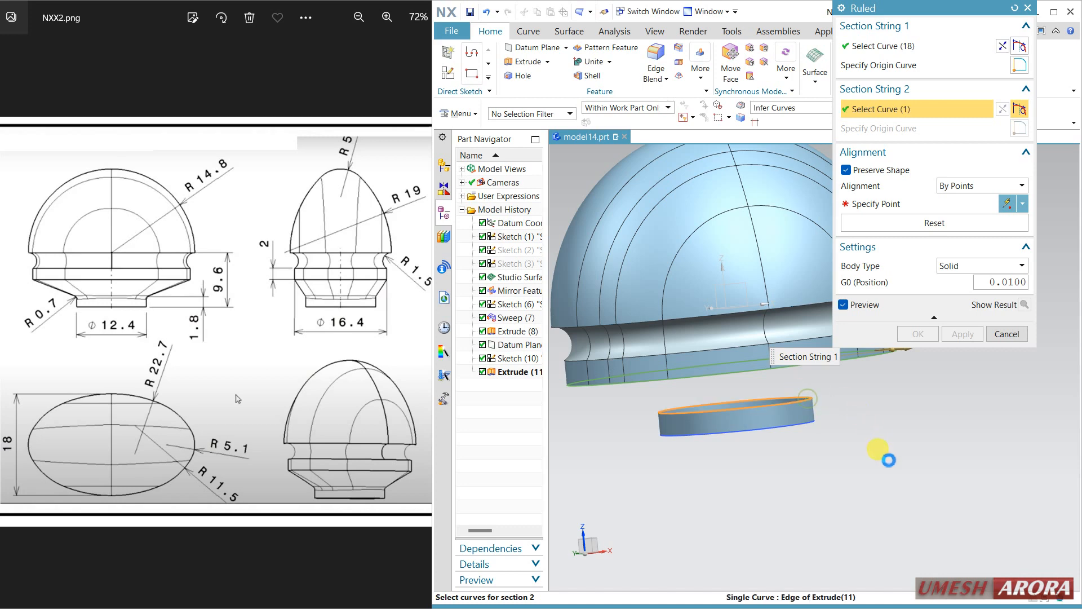
pyautogui.moveTo(890, 460); pyautogui.dragTo(902, 386, button='middle')
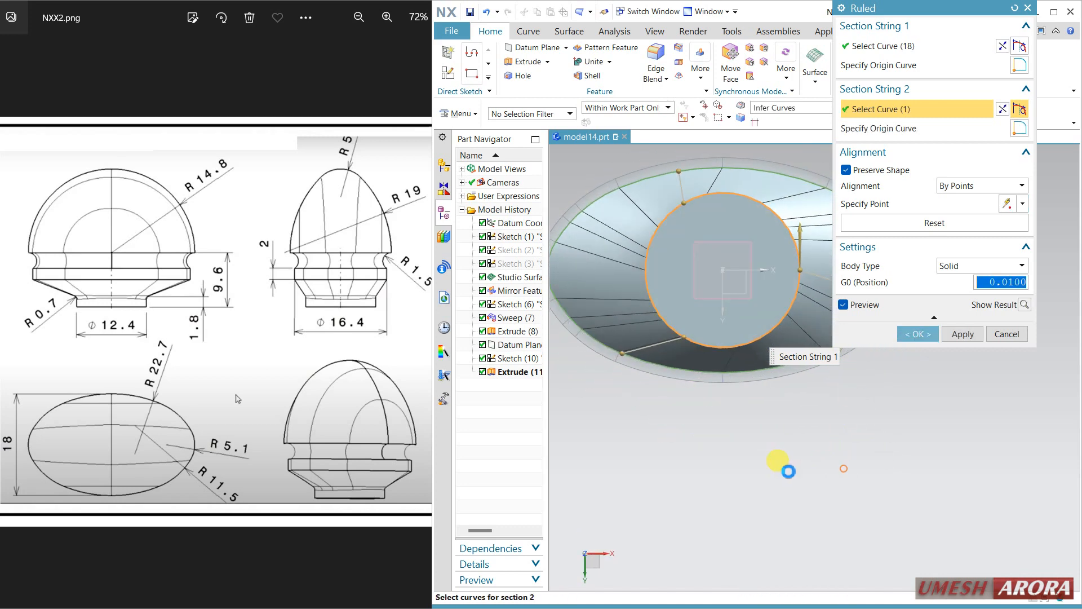
pyautogui.click(980, 265)
pyautogui.click(964, 287)
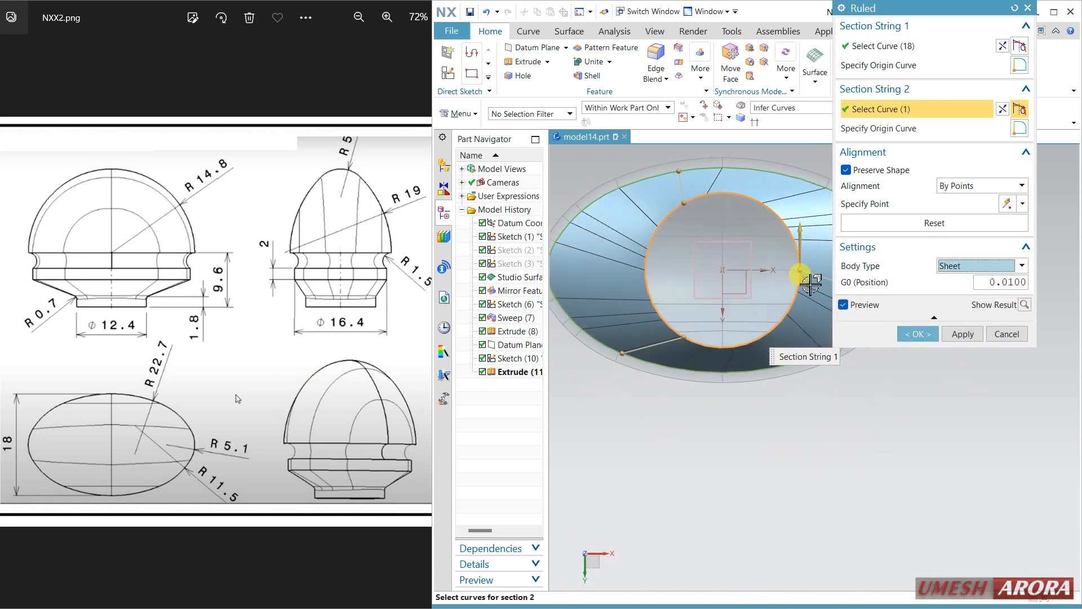
# Reposition the alignment points along the foot's circular edge to straighten the rulings, and create the ruled surface
pyautogui.moveTo(727, 270); pyautogui.dragTo(731, 385, button='middle')
pyautogui.moveTo(731, 384)
pyautogui.mouseDown()
pyautogui.moveTo(708, 358)
pyautogui.moveTo(735, 367)
pyautogui.mouseUp()
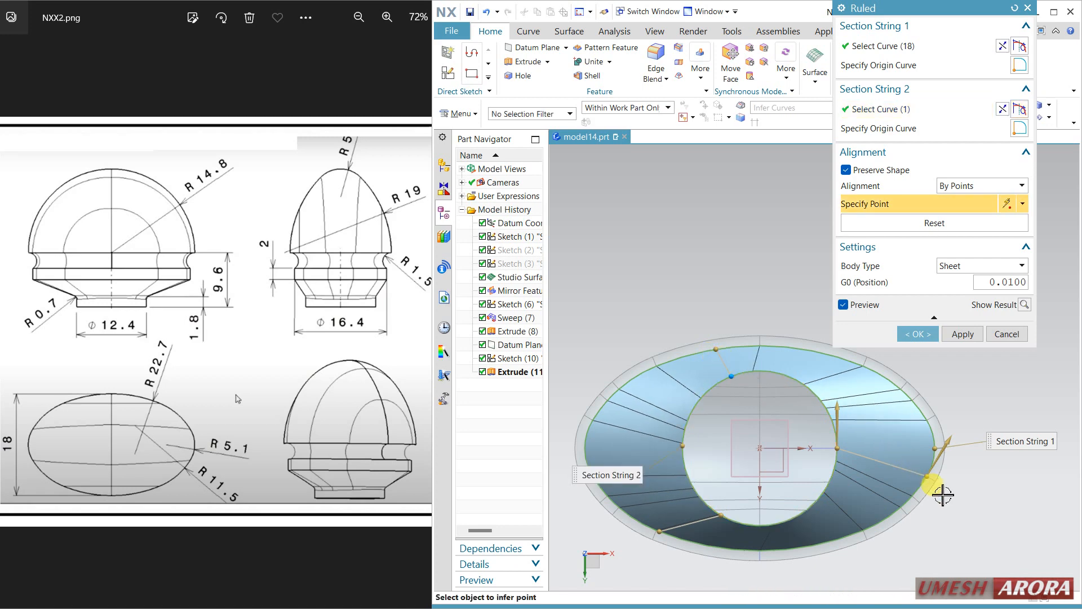
pyautogui.click(931, 479)
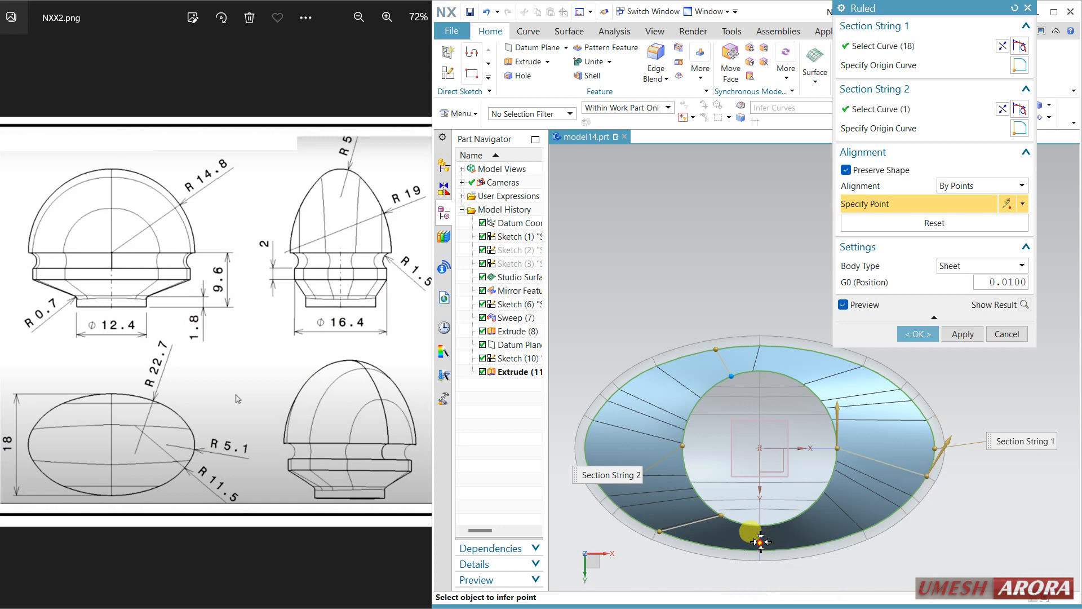
pyautogui.click(703, 502)
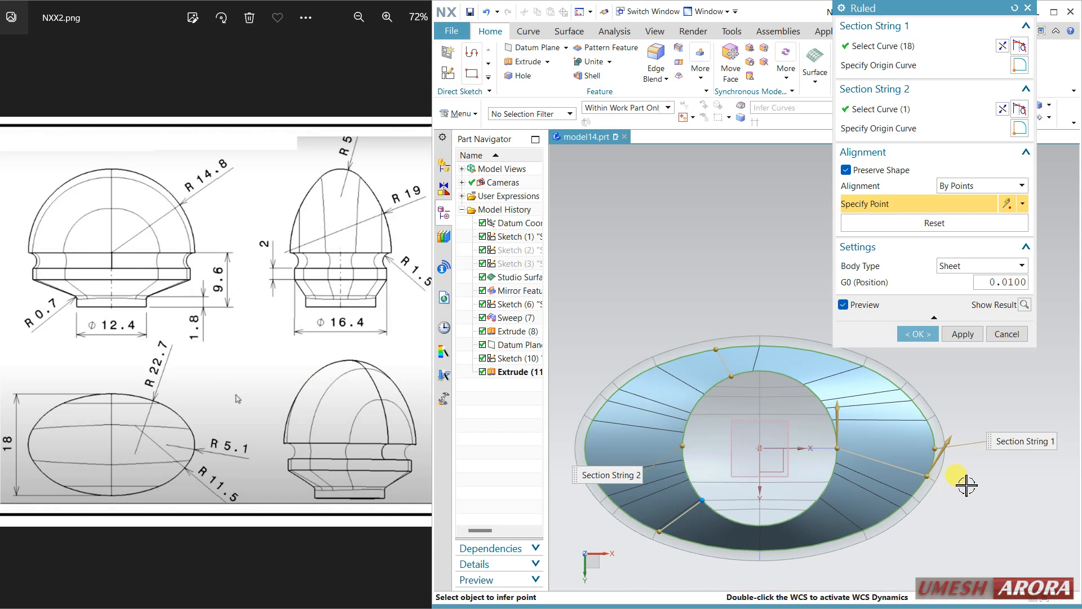
pyautogui.click(919, 334)
# Sew one dome half as target with the other dome half, groove, band, ruled taper and foot as tool sheets
pyautogui.moveTo(973, 406); pyautogui.dragTo(939, 330, button='middle')
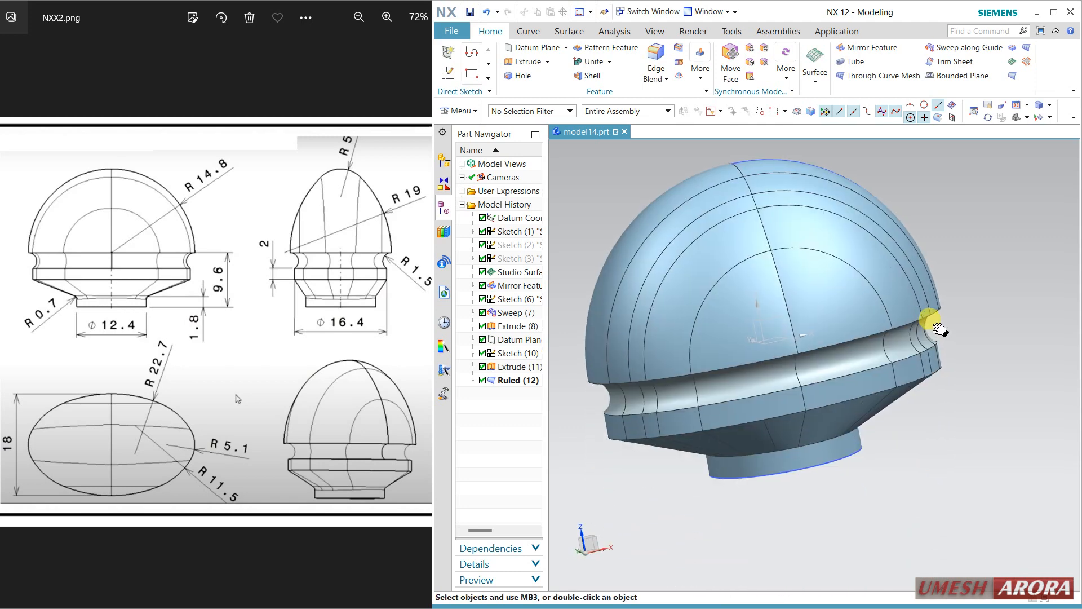
pyautogui.click(559, 31)
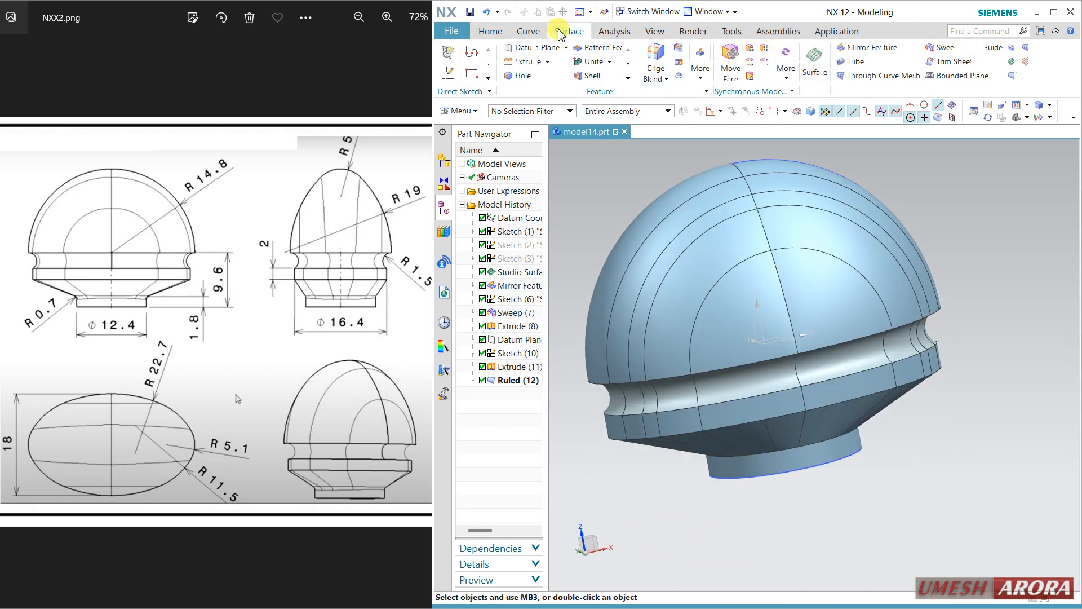
pyautogui.click(840, 49)
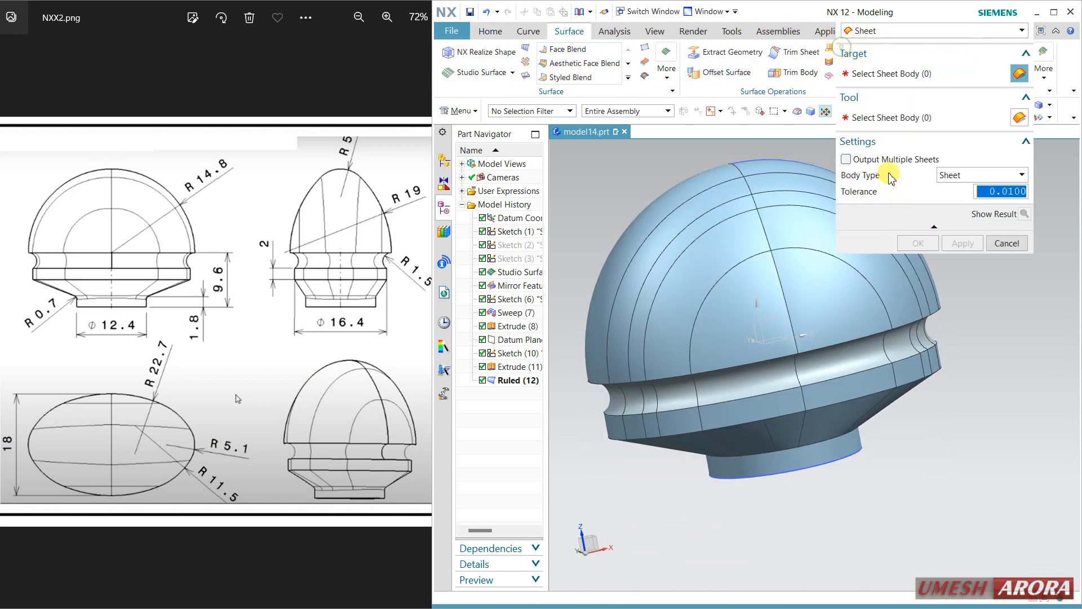
pyautogui.click(881, 297)
pyautogui.click(730, 332)
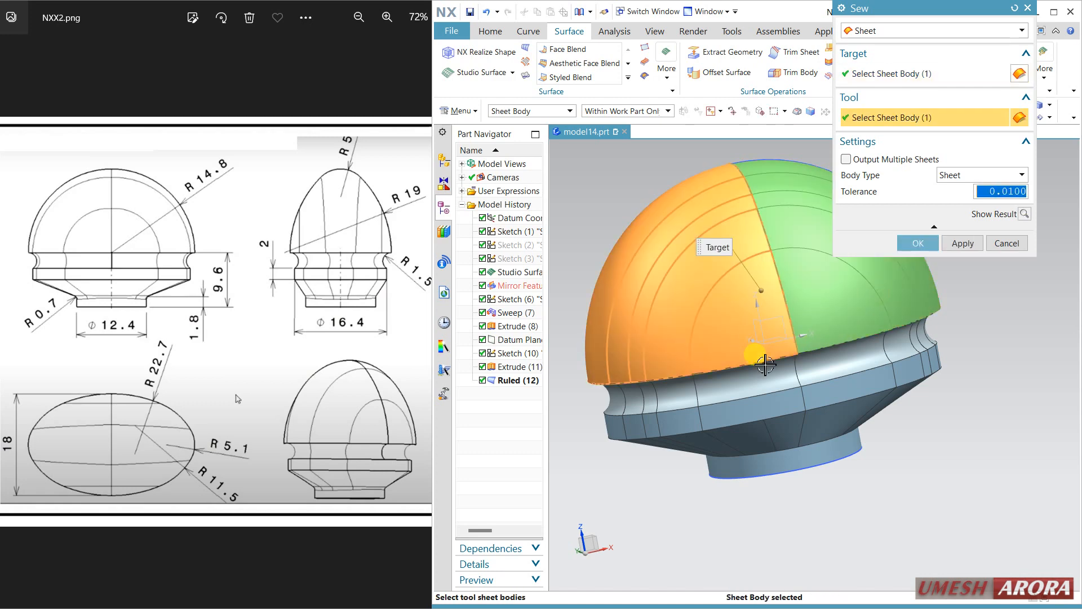
pyautogui.click(812, 370)
pyautogui.click(835, 396)
pyautogui.click(831, 427)
pyautogui.click(842, 451)
pyautogui.middleClick(931, 462)
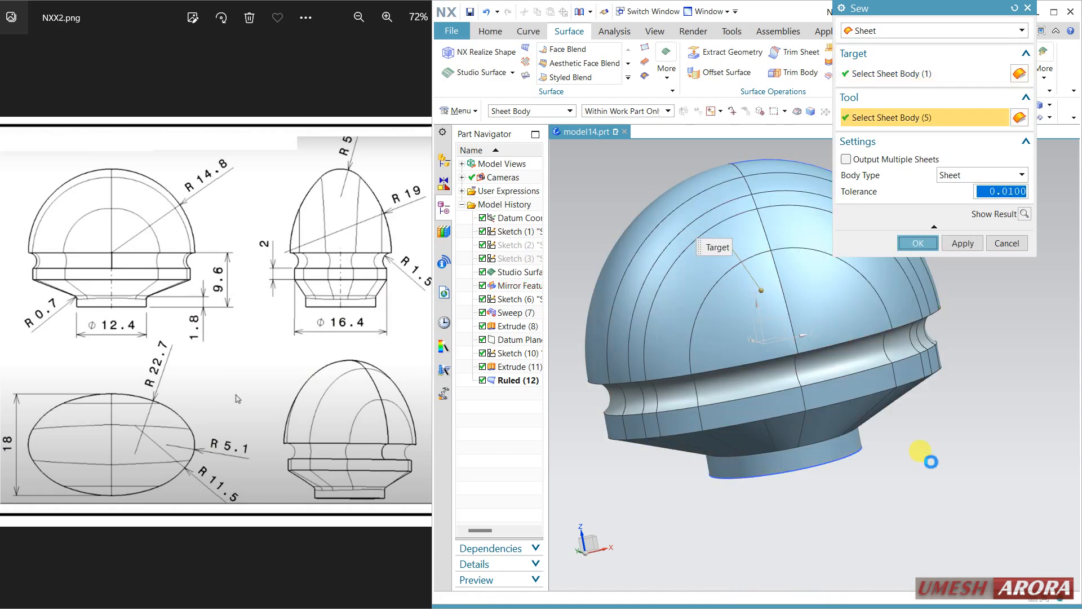
# Apply a 0.7 mm Edge Blend to the edge where the ruled taper meets the round foot
pyautogui.moveTo(947, 427); pyautogui.dragTo(874, 367, button='middle')
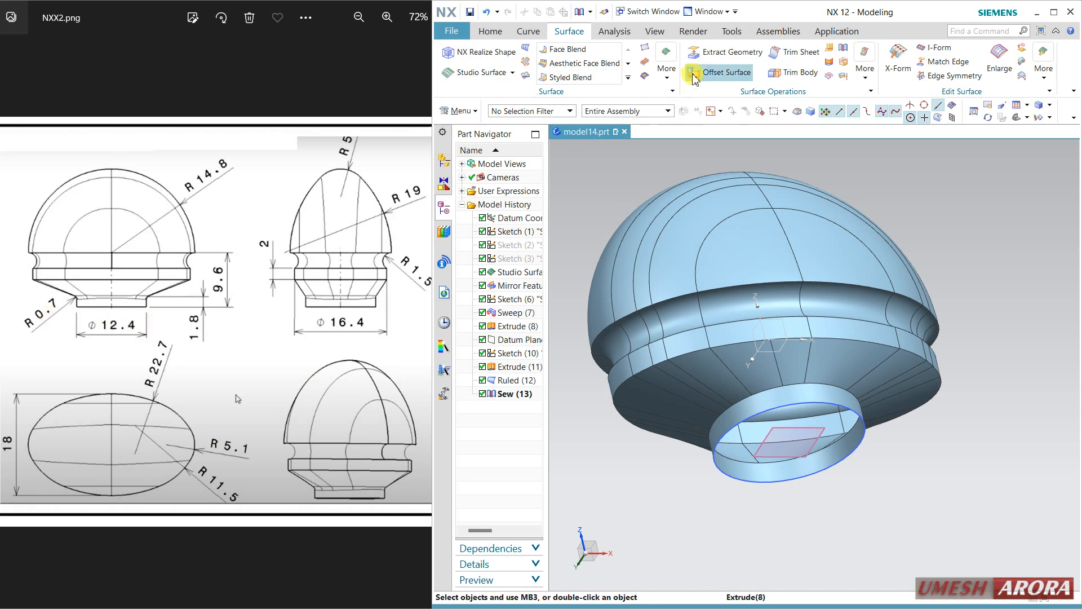
pyautogui.click(490, 31)
pyautogui.click(654, 57)
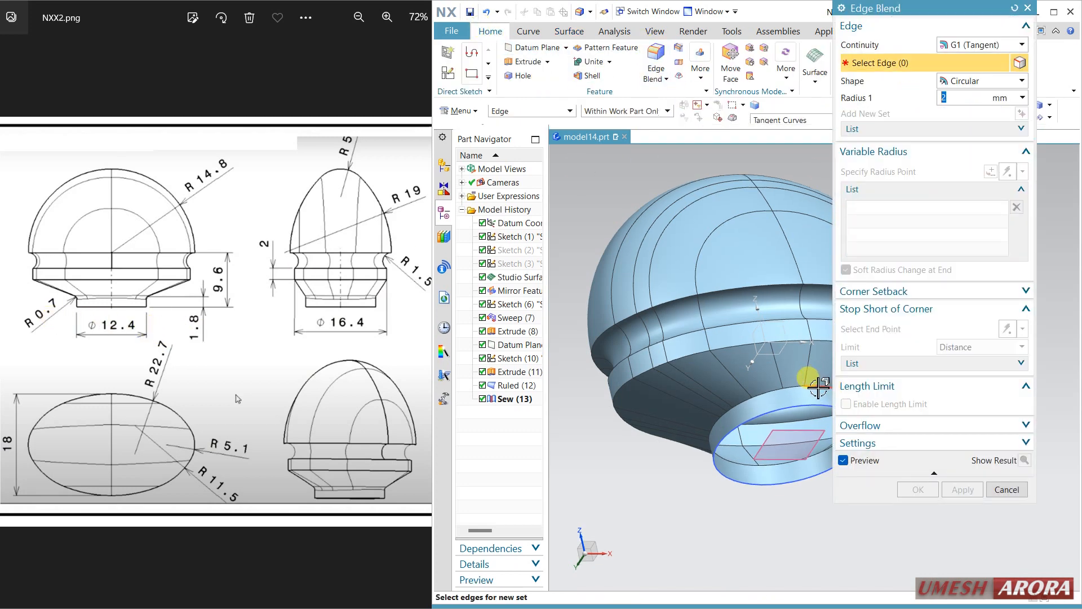
pyautogui.click(815, 387)
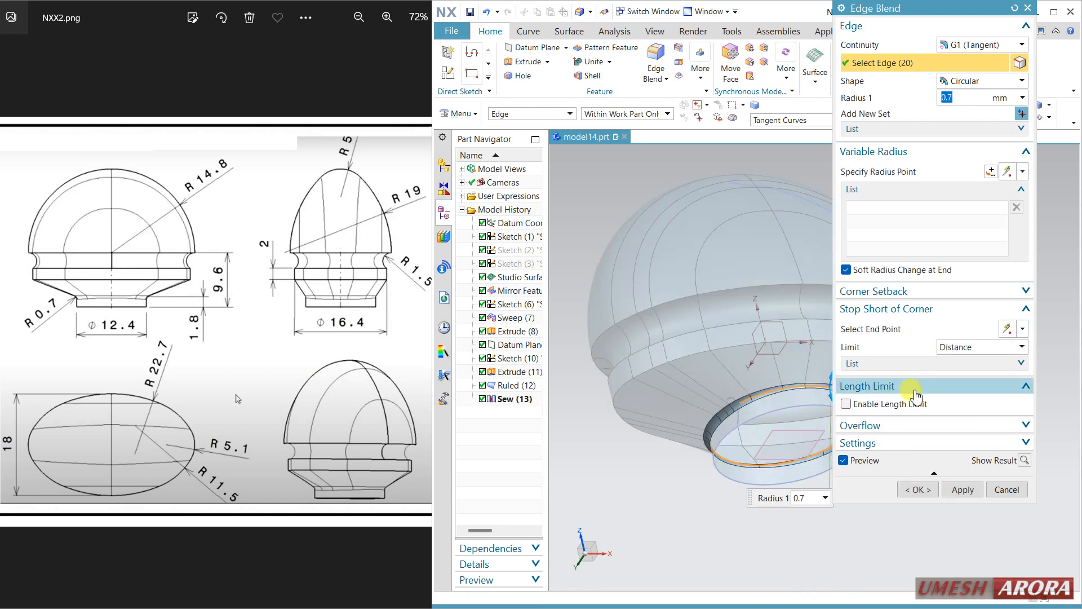
pyautogui.click(916, 488)
pyautogui.moveTo(913, 473); pyautogui.dragTo(928, 519, button='middle')
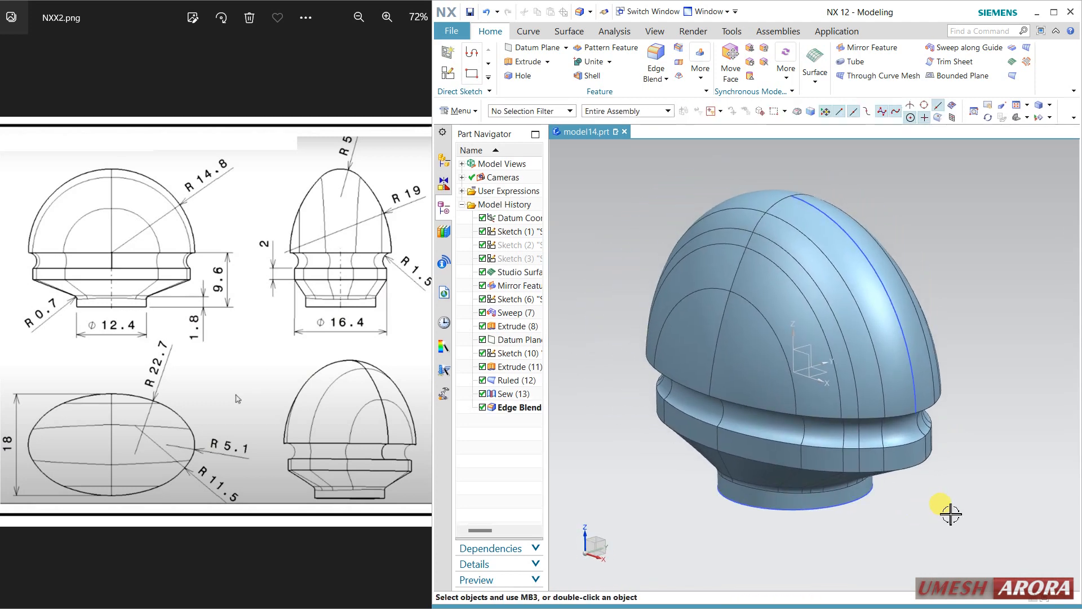